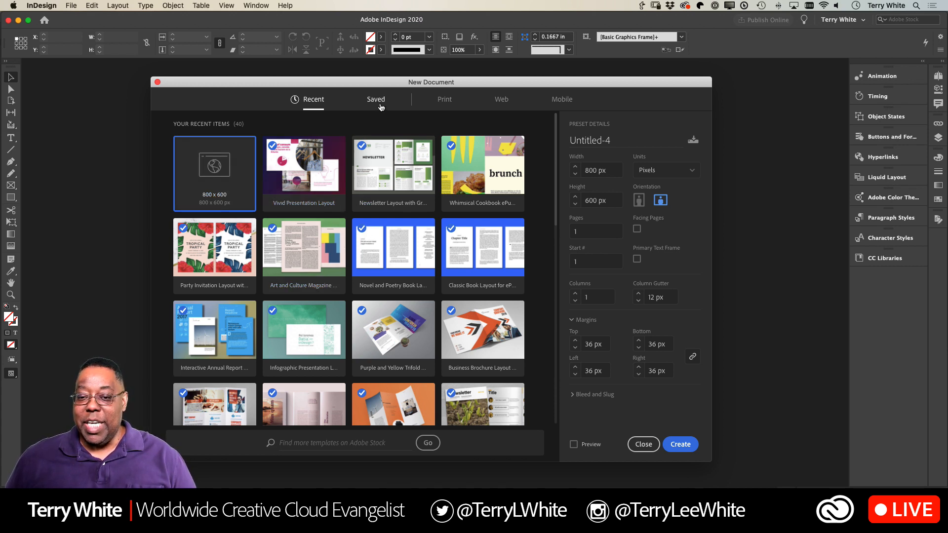
- Browse the print and web document templates and search Adobe Stock for "Interactives" templates
{"action": "left_click", "coordinate": [445, 103]}
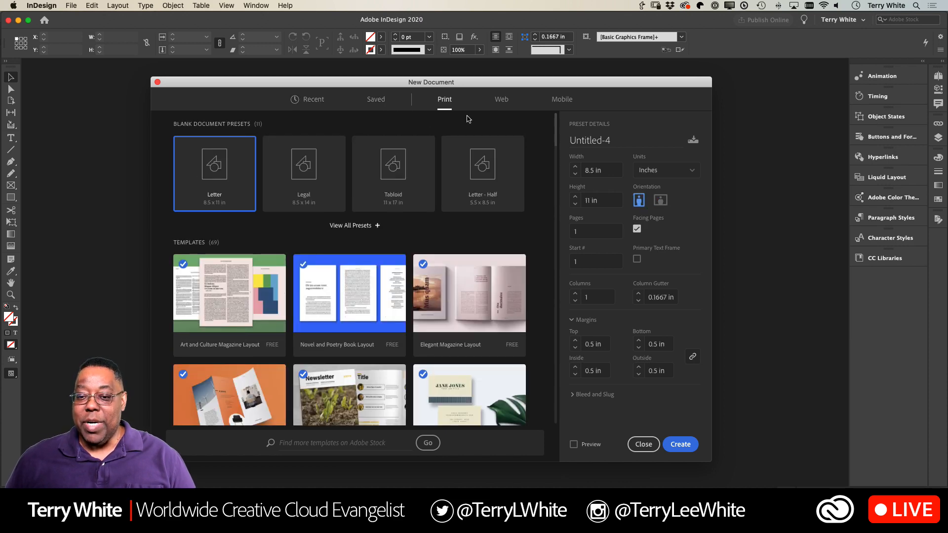
{"action": "left_click", "coordinate": [501, 99]}
{"action": "scroll", "coordinate": [445, 255], "scroll_direction": "down", "scroll_amount": 3}
{"action": "scroll", "coordinate": [445, 256], "scroll_direction": "down", "scroll_amount": 3}
{"action": "left_click", "coordinate": [344, 443]}
{"action": "type", "text": "Interact"}
{"action": "type", "text": "ives"}
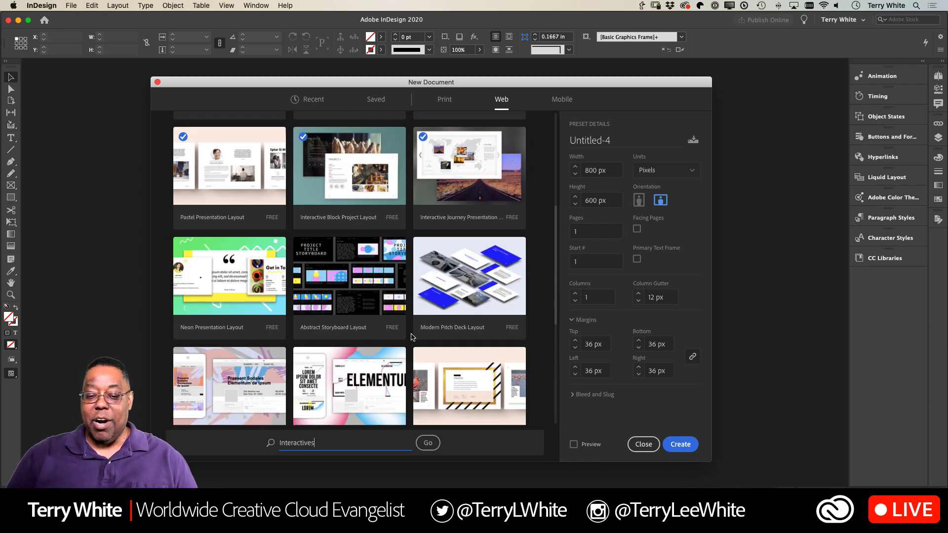
{"action": "left_click", "coordinate": [425, 444]}
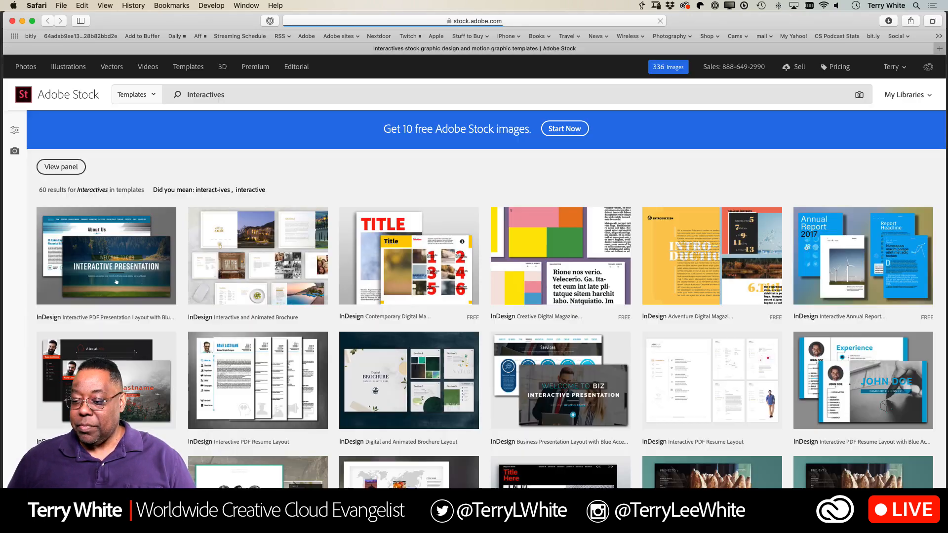
- Switch back to InDesign and create a blank web document from the 800 x 600 px preset
{"action": "left_click_drag", "start_coordinate": [945, 516], "coordinate": [942, 489]}
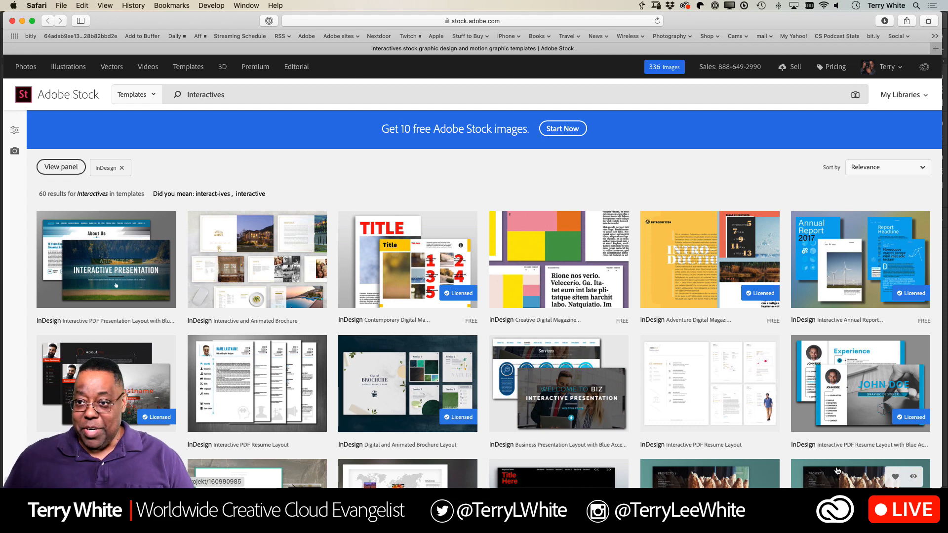
{"action": "key", "text": "super+Tab"}
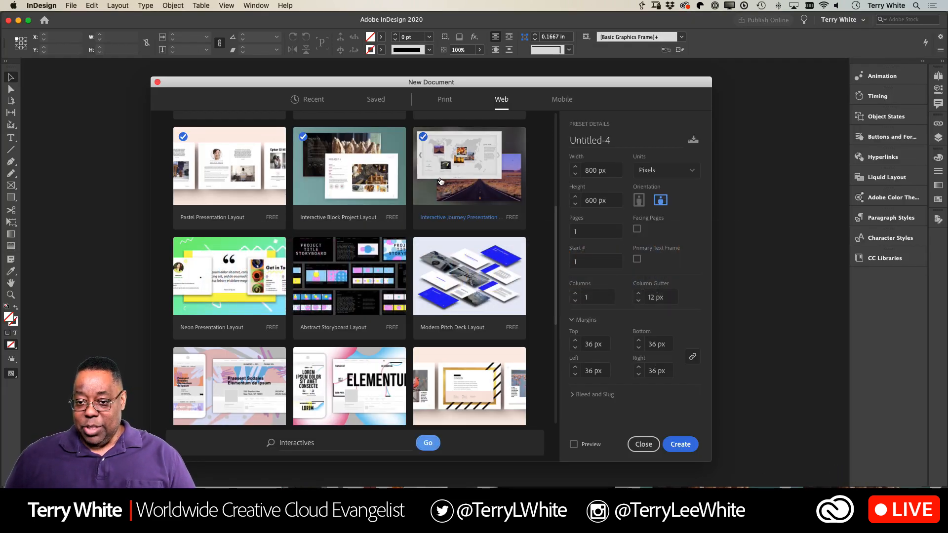
{"action": "scroll", "coordinate": [443, 177], "scroll_direction": "up", "scroll_amount": 5}
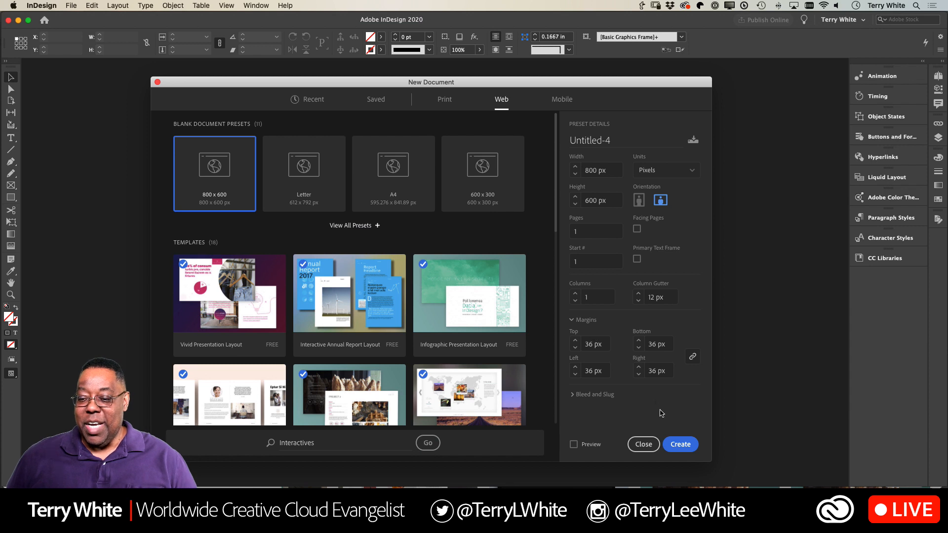
{"action": "left_click", "coordinate": [680, 444]}
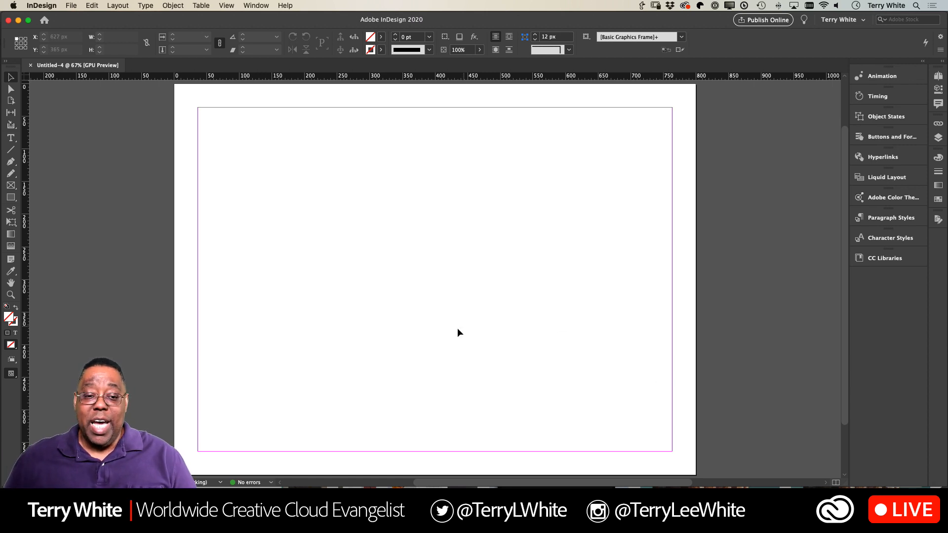
- Draw a rectangular frame about 728 x 401 px from the page's upper-left margin corner and set its fitting to Fill Frame Proportionally
{"action": "left_click_drag", "start_coordinate": [11, 185], "coordinate": [74, 209]}
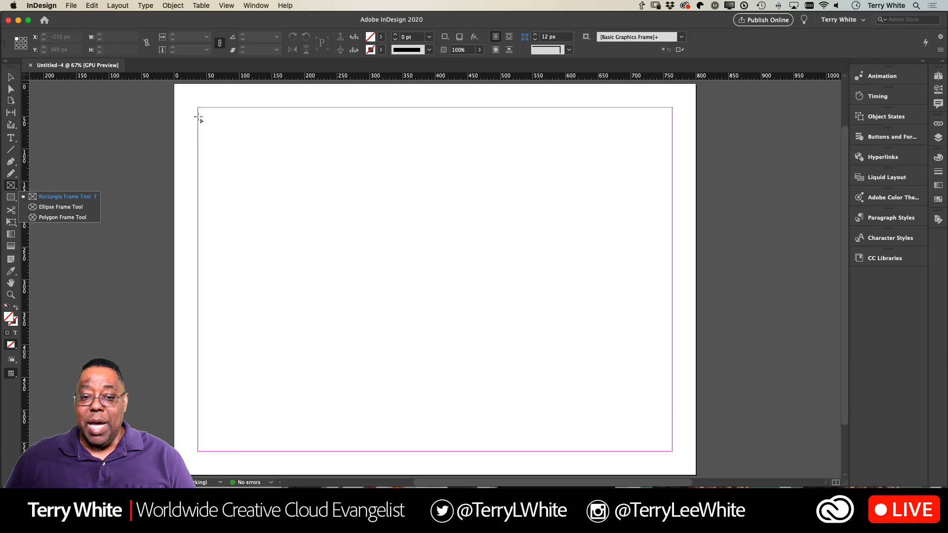
{"action": "left_click_drag", "start_coordinate": [198, 108], "coordinate": [672, 369]}
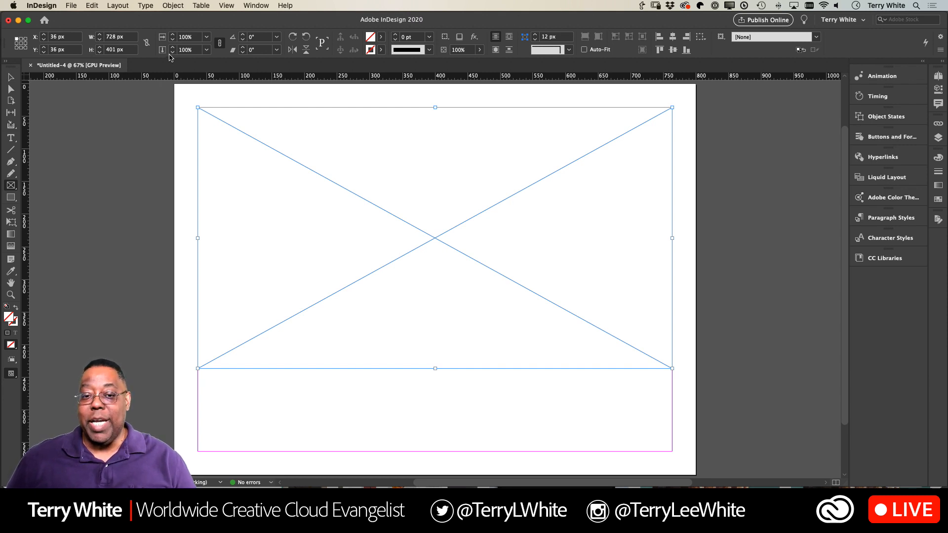
{"action": "left_click", "coordinate": [172, 5]}
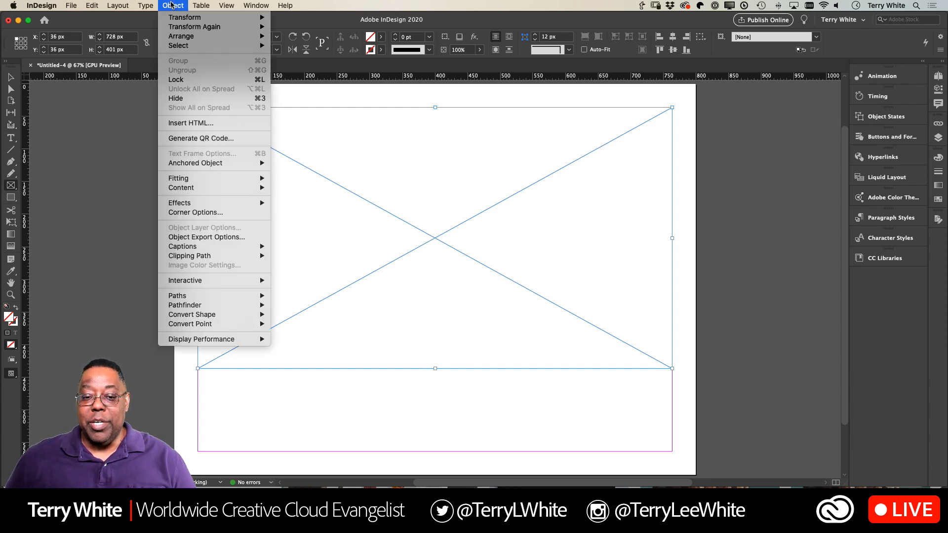
{"action": "mouse_move", "coordinate": [210, 178]}
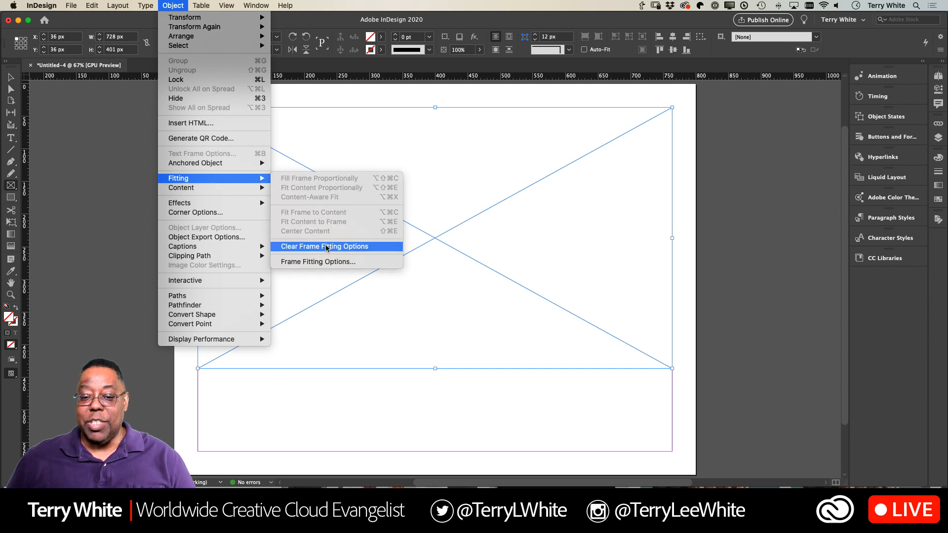
{"action": "left_click", "coordinate": [324, 262]}
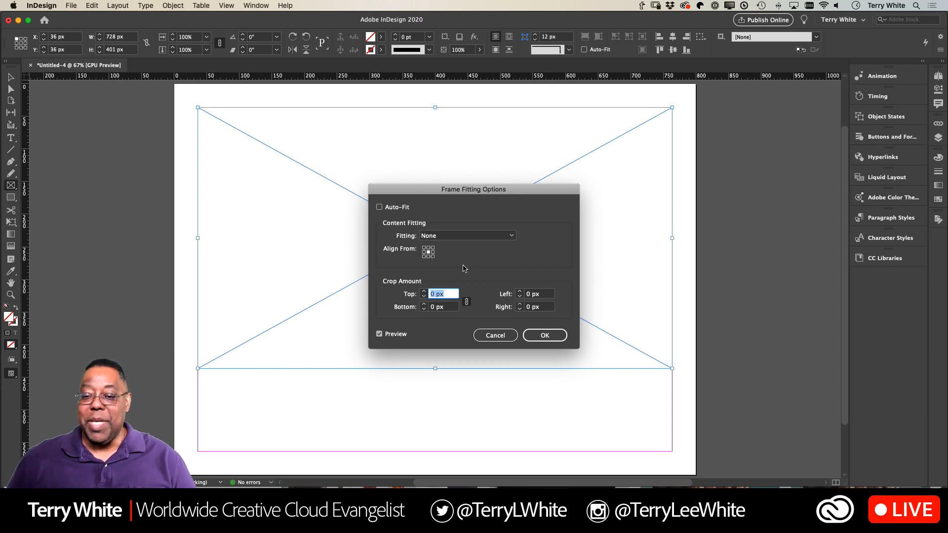
{"action": "left_click", "coordinate": [471, 239]}
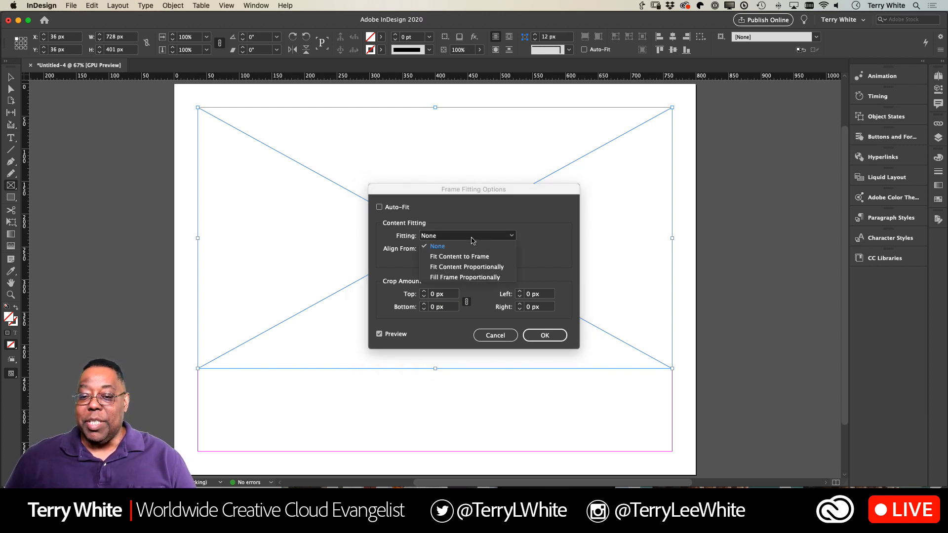
{"action": "left_click", "coordinate": [473, 277]}
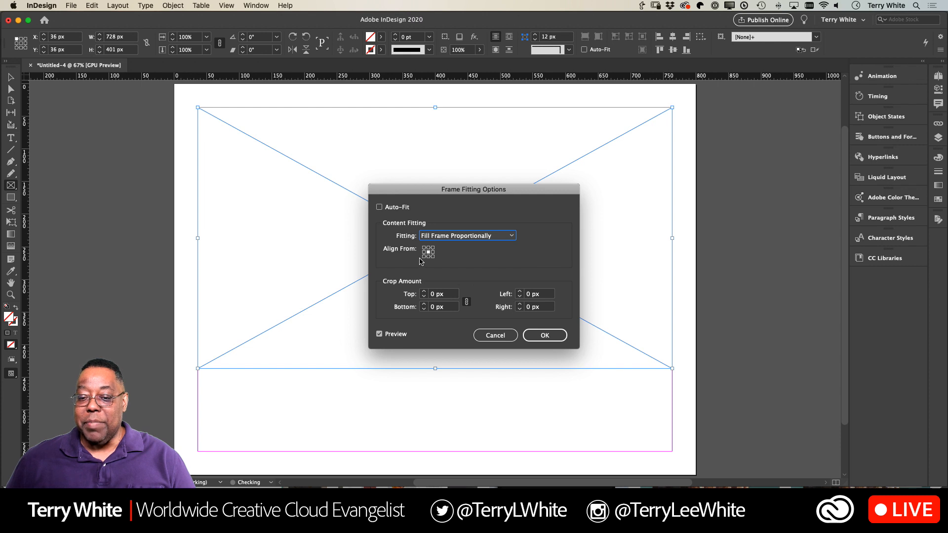
{"action": "left_click", "coordinate": [545, 336]}
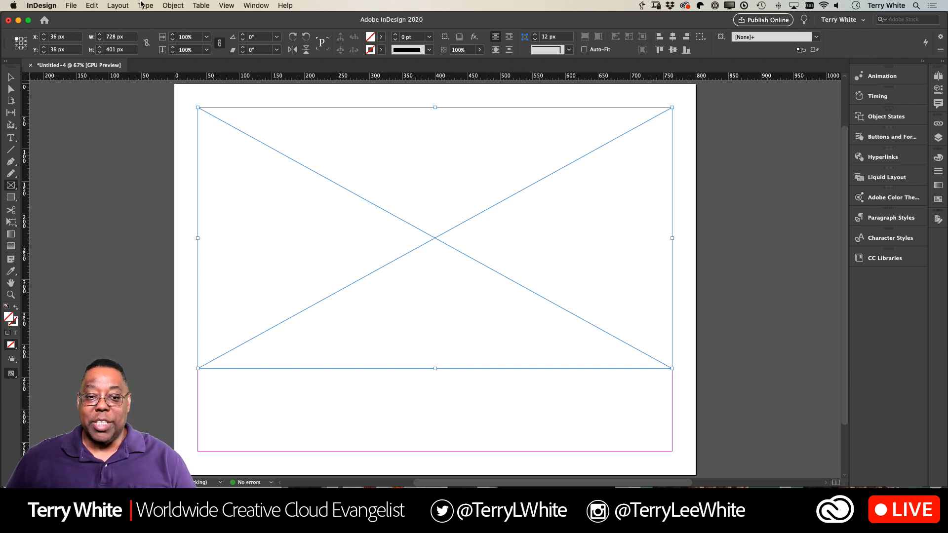
- Duplicate the empty picture frame twice to get three identical frames
{"action": "left_click", "coordinate": [95, 5]}
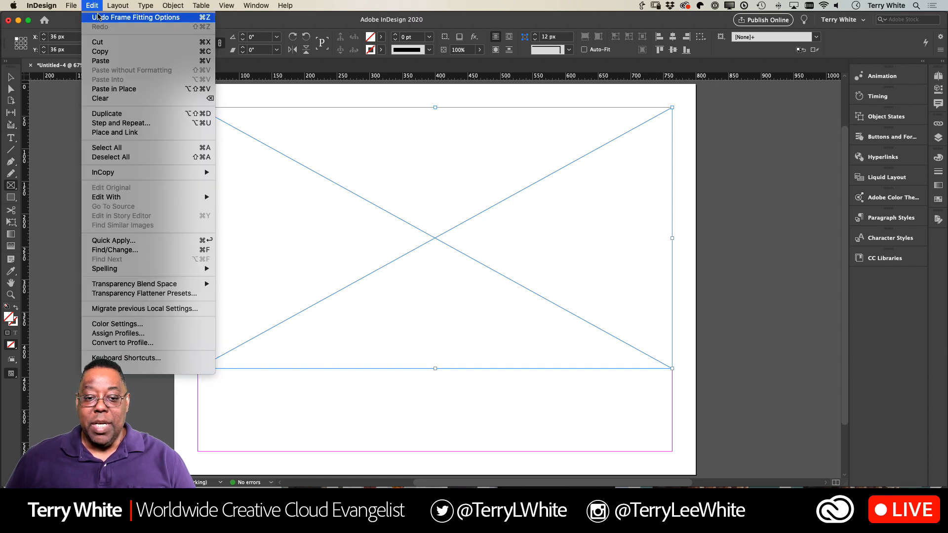
{"action": "left_click", "coordinate": [133, 113]}
{"action": "left_click", "coordinate": [101, 5]}
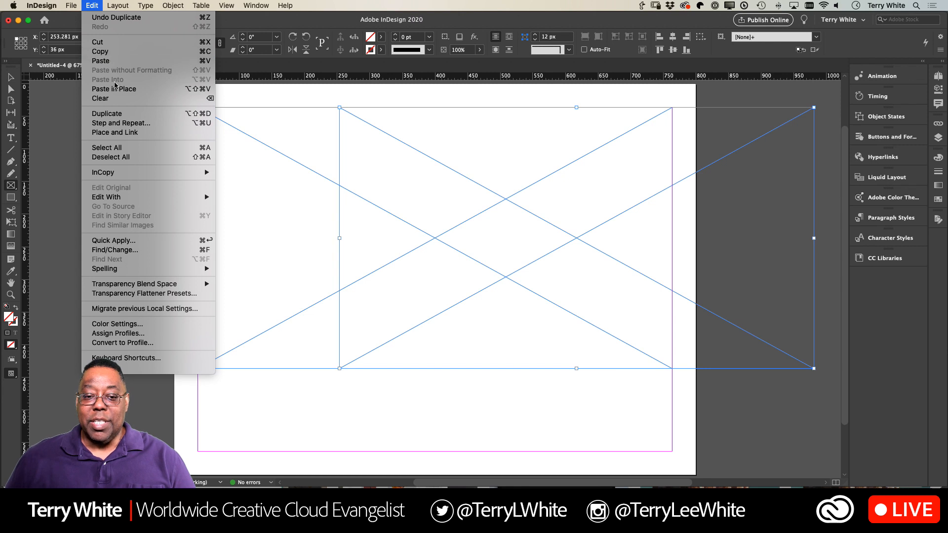
{"action": "left_click", "coordinate": [107, 113]}
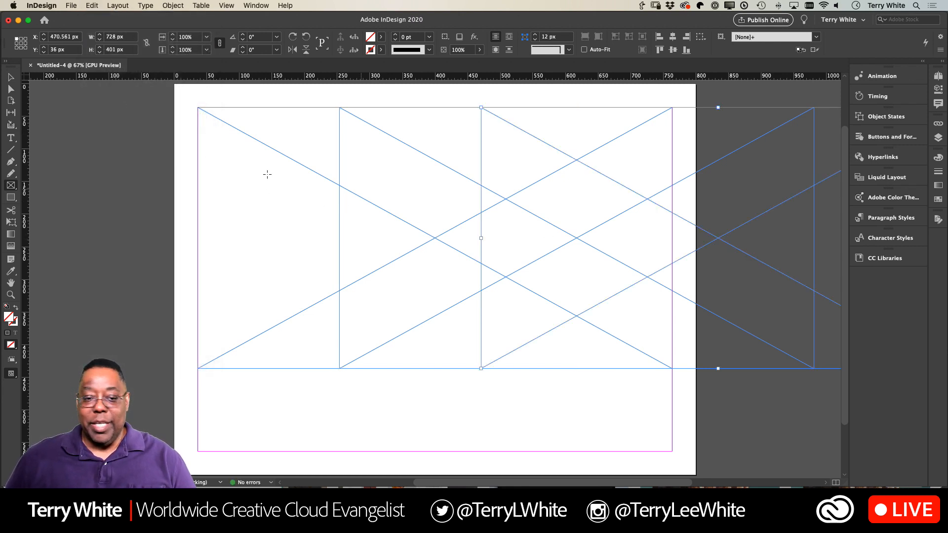
- Place the library photos in the frames: lion _TLW6226 in the rightmost, bird _TLW5908 in the middle, giraffe _TLW6090 in the leftmost
{"action": "left_click", "coordinate": [12, 78]}
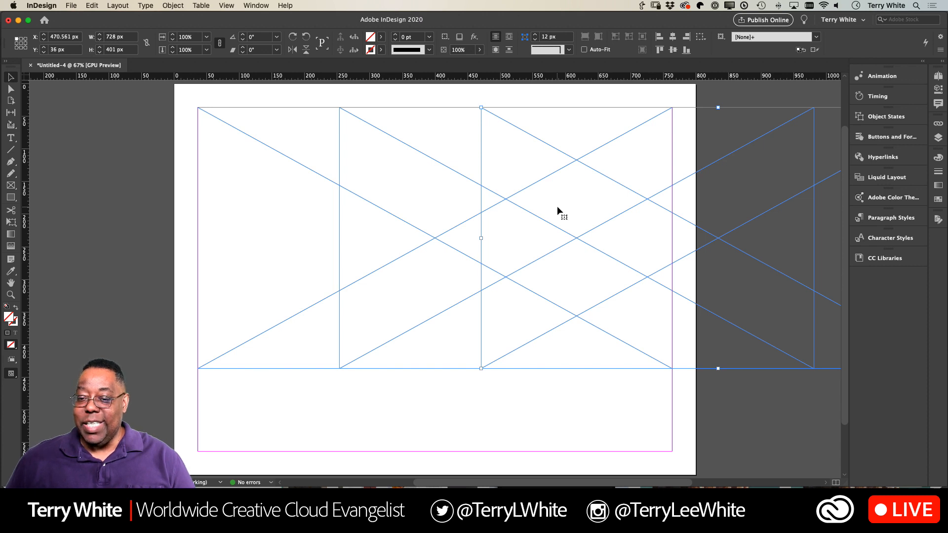
{"action": "left_click", "coordinate": [860, 261]}
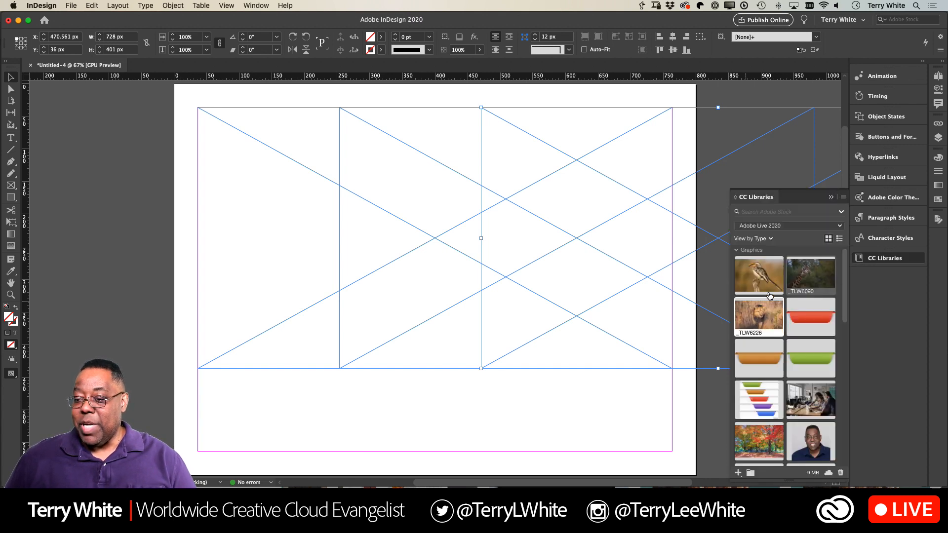
{"action": "mouse_move", "coordinate": [774, 321]}
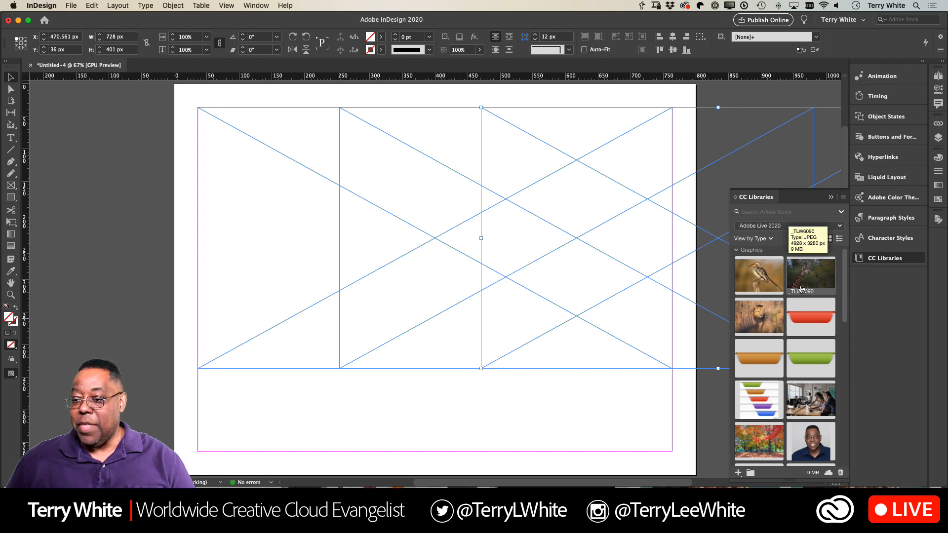
{"action": "left_click_drag", "start_coordinate": [764, 315], "coordinate": [595, 223]}
{"action": "left_click", "coordinate": [595, 224]}
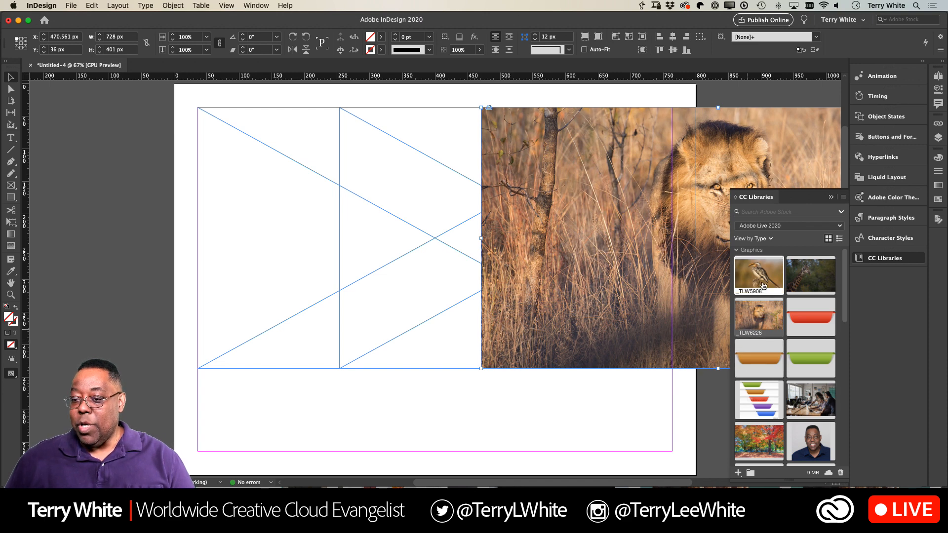
{"action": "left_click_drag", "start_coordinate": [765, 277], "coordinate": [403, 291]}
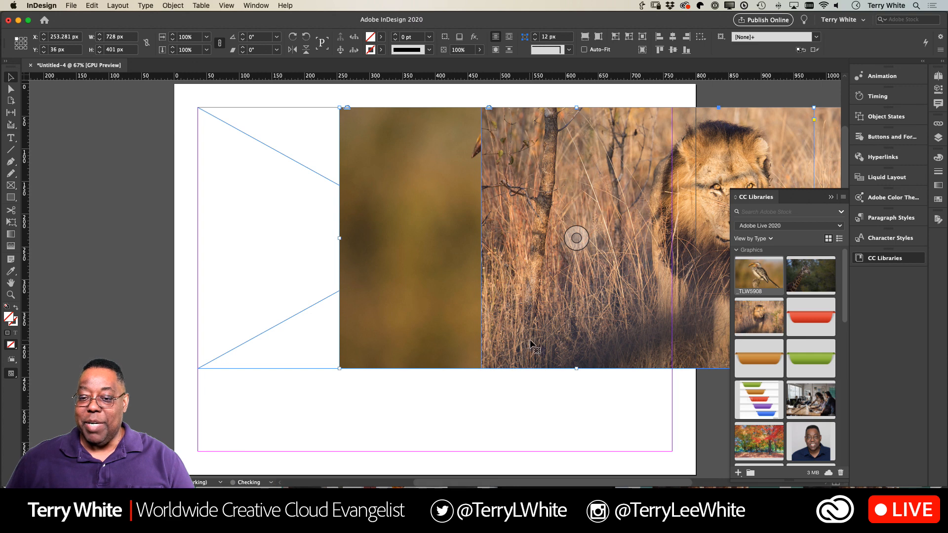
{"action": "left_click_drag", "start_coordinate": [809, 286], "coordinate": [291, 309]}
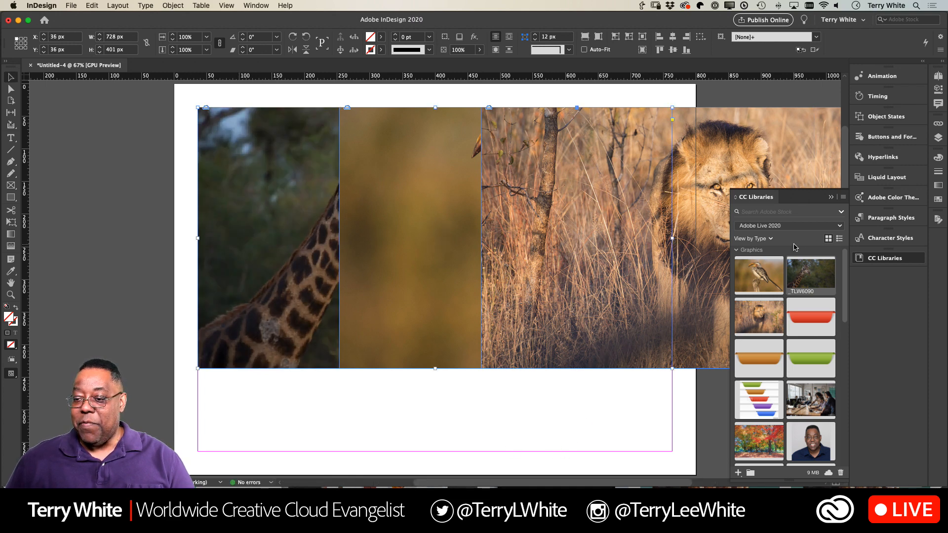
{"action": "left_click", "coordinate": [833, 198]}
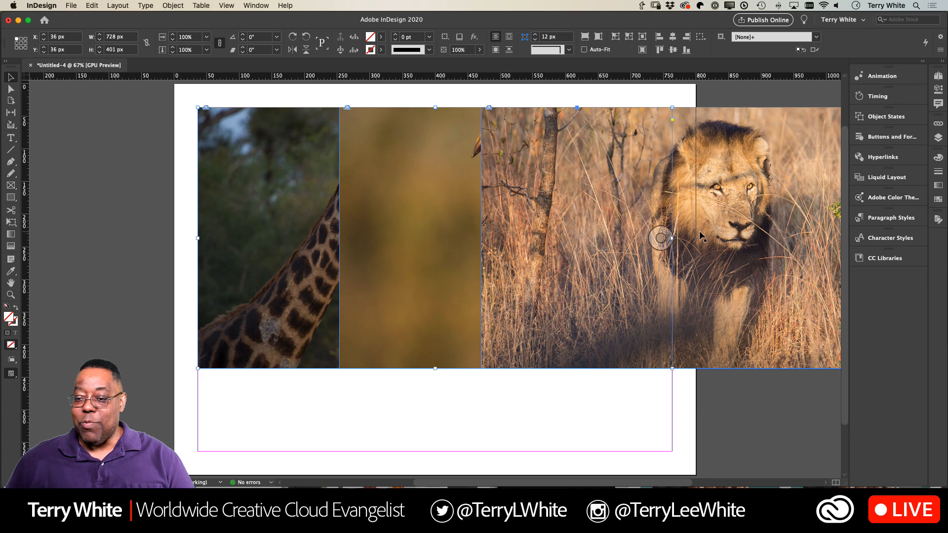
- Shift the lion, bird and giraffe photos downward inside their frames
{"action": "left_click", "coordinate": [721, 255]}
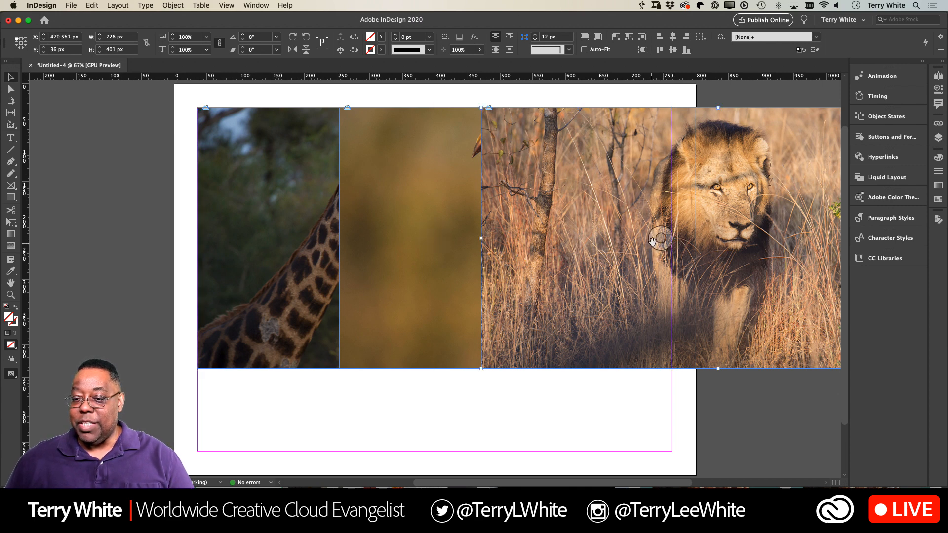
{"action": "left_click_drag", "start_coordinate": [657, 239], "coordinate": [656, 270]}
{"action": "left_click_drag", "start_coordinate": [577, 239], "coordinate": [575, 274]}
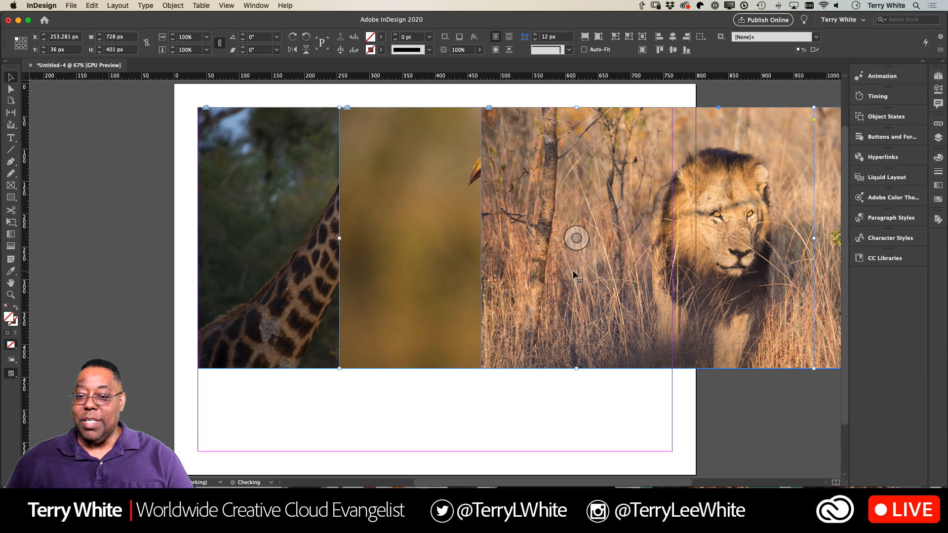
{"action": "left_click", "coordinate": [293, 243]}
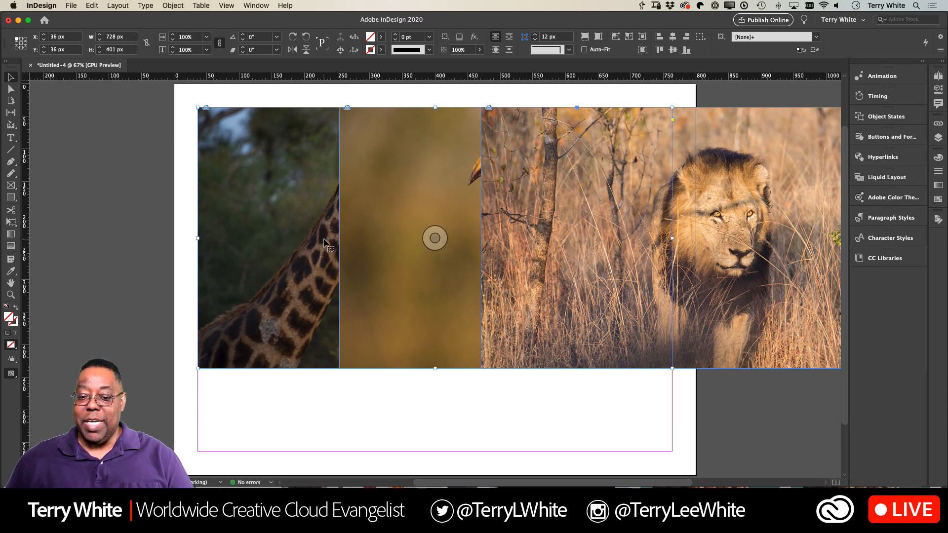
{"action": "left_click_drag", "start_coordinate": [434, 238], "coordinate": [428, 277]}
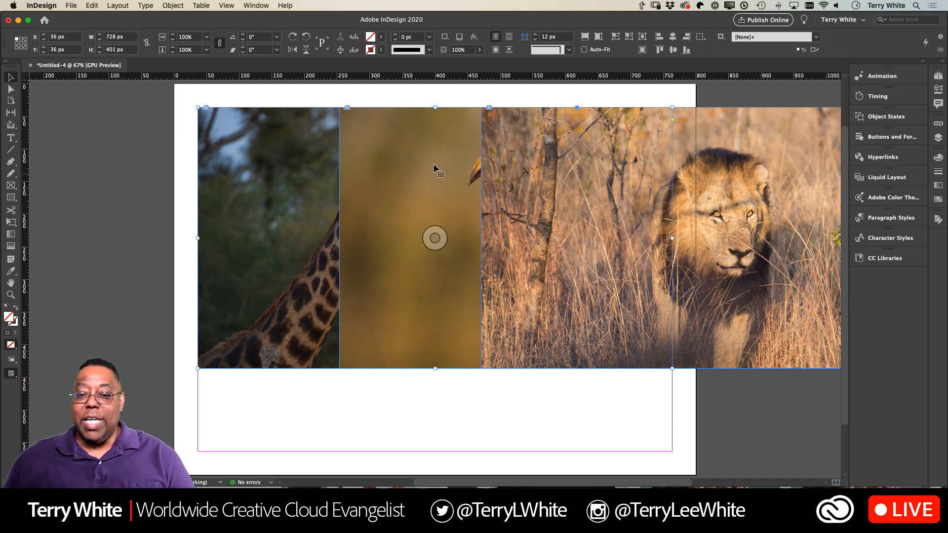
- Select all three picture frames and align their left edges so they stack on the page
{"action": "left_click_drag", "start_coordinate": [183, 94], "coordinate": [766, 402]}
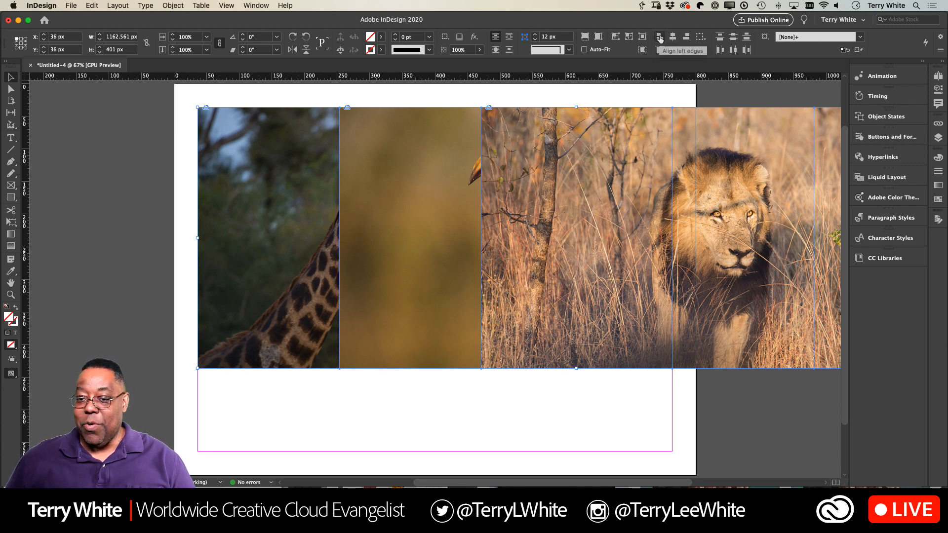
{"action": "left_click", "coordinate": [660, 37]}
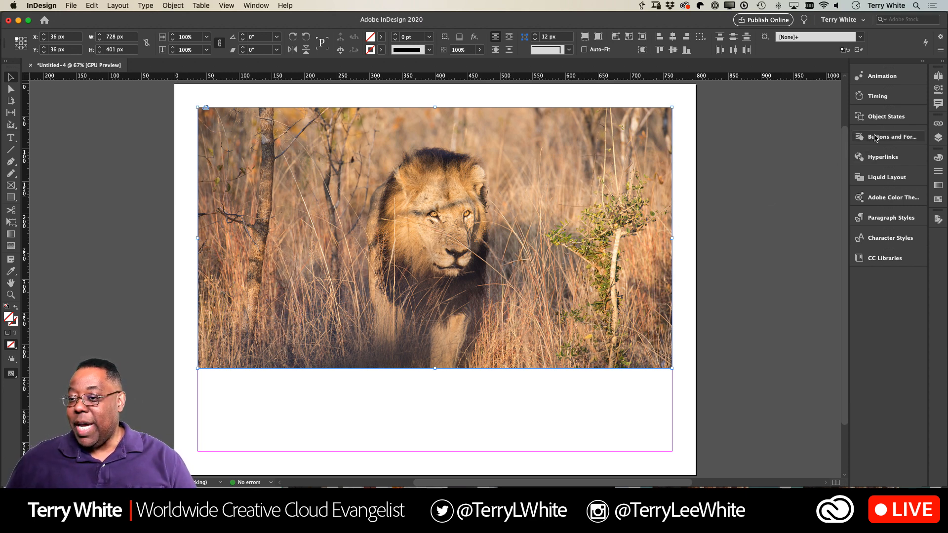
- Convert the three stacked photos into a multi-state object and name it "Pictures"
{"action": "left_click", "coordinate": [885, 118]}
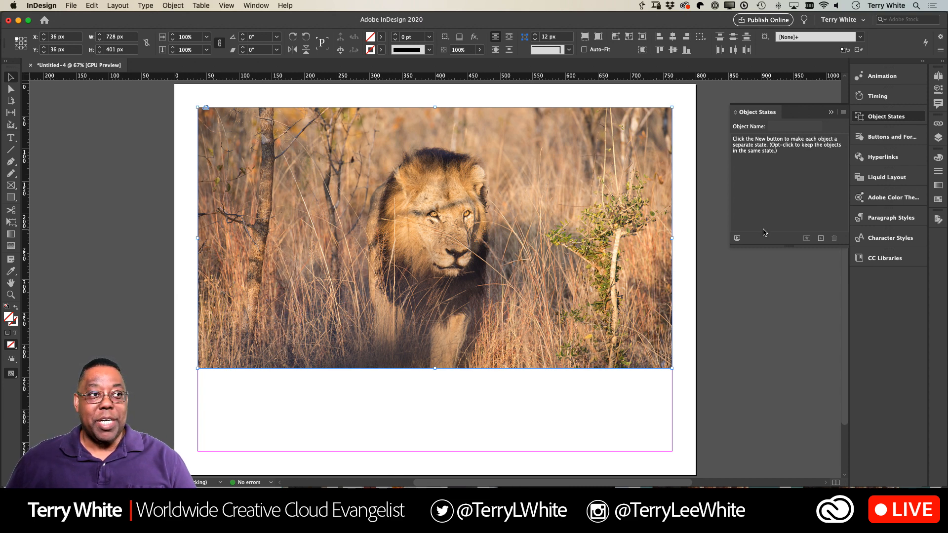
{"action": "left_click", "coordinate": [822, 242]}
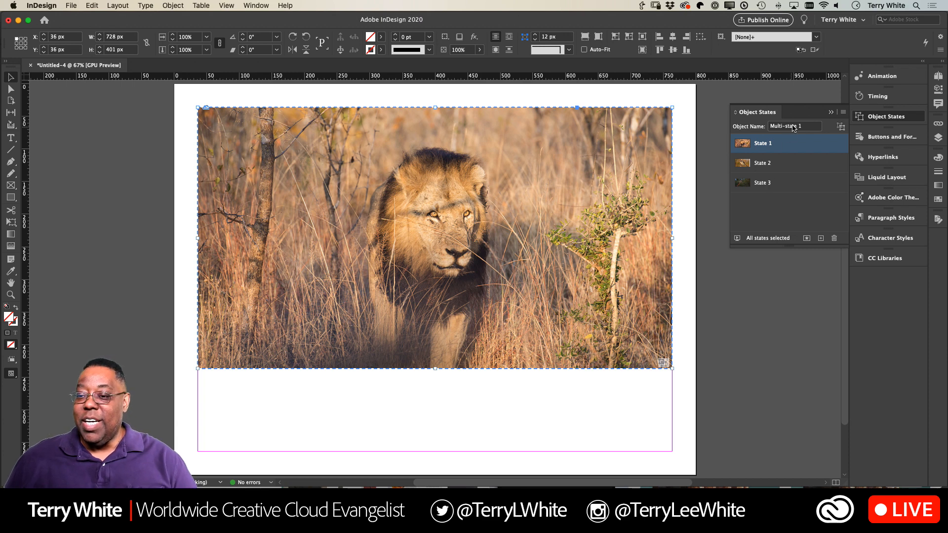
{"action": "left_click_drag", "start_coordinate": [806, 127], "coordinate": [703, 121]}
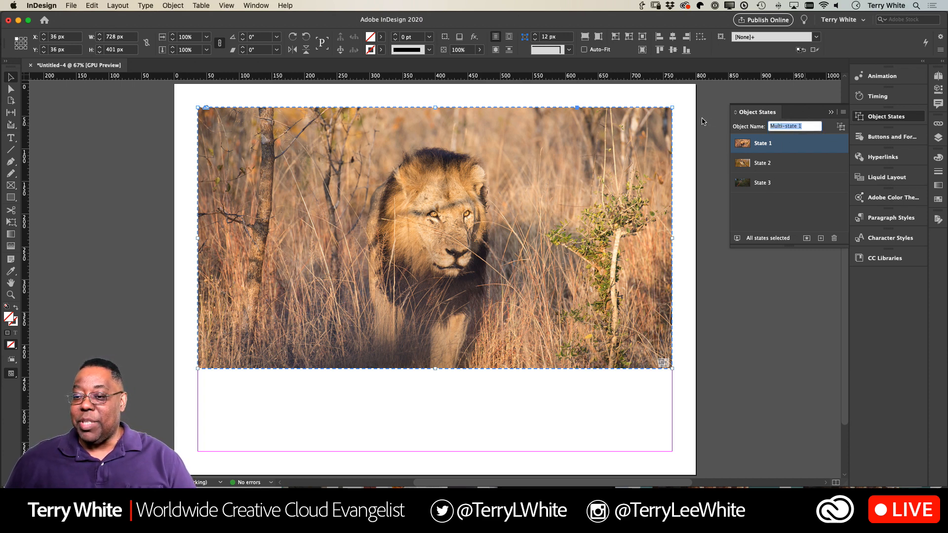
{"action": "type", "text": "Pictures"}
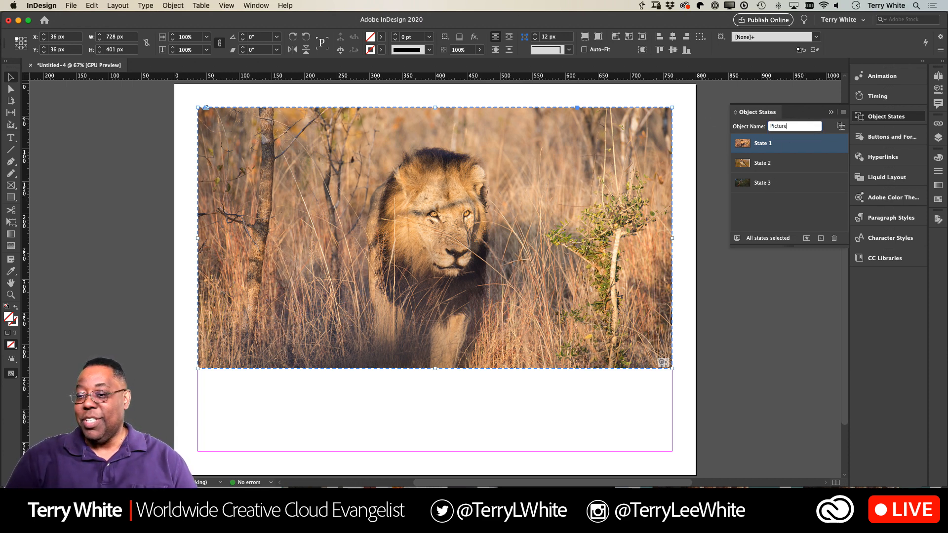
- Commit the name "Pictures" for the multi-state object, deselect it and bring up the Adobe Live 2020 library graphics
{"action": "key", "text": "Return"}
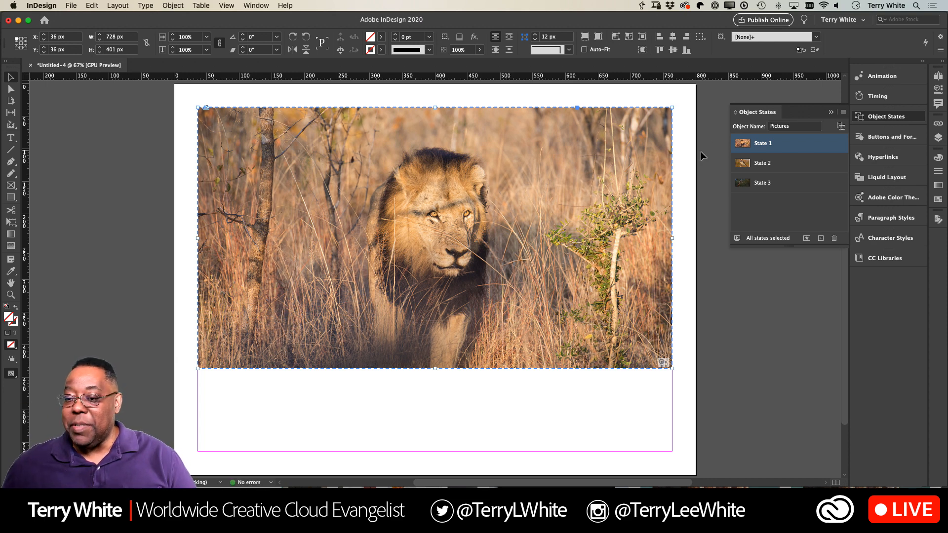
{"action": "left_click", "coordinate": [829, 113]}
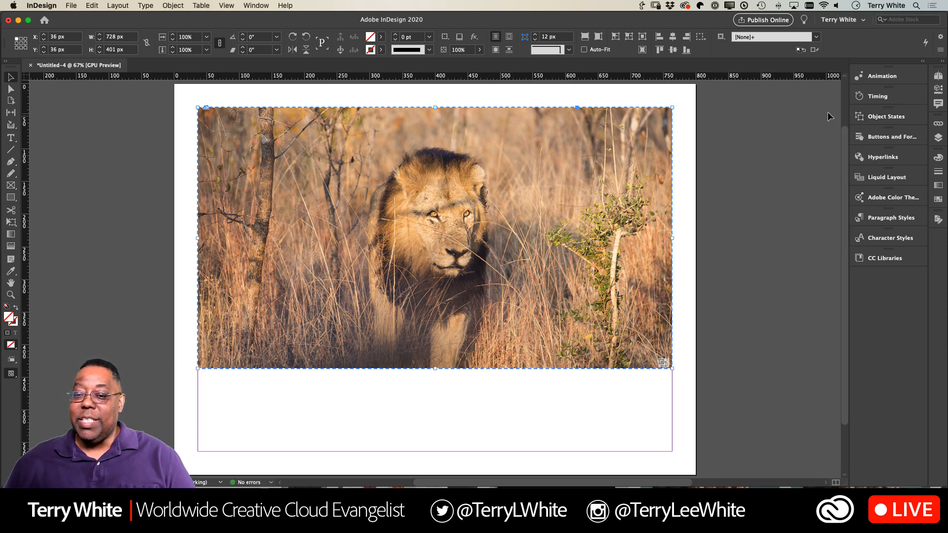
{"action": "left_click", "coordinate": [772, 184]}
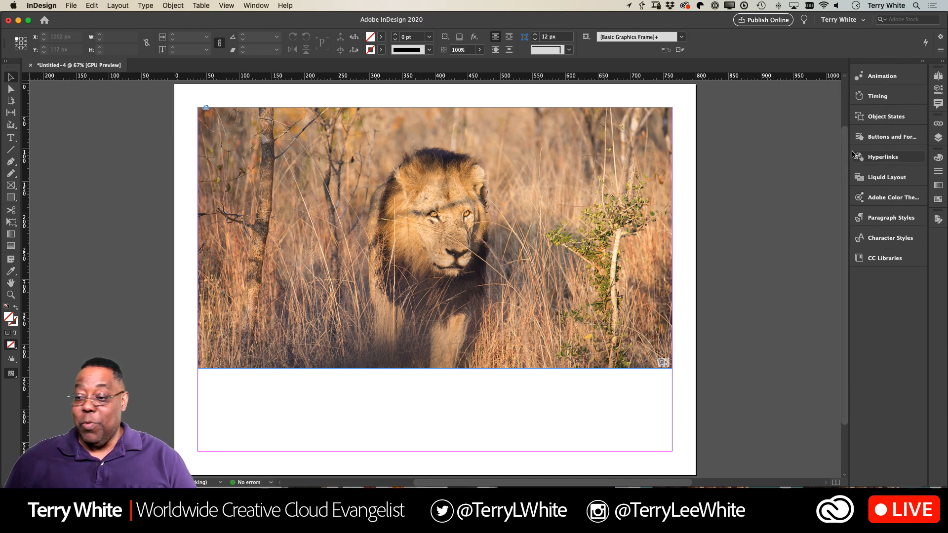
{"action": "left_click", "coordinate": [870, 261]}
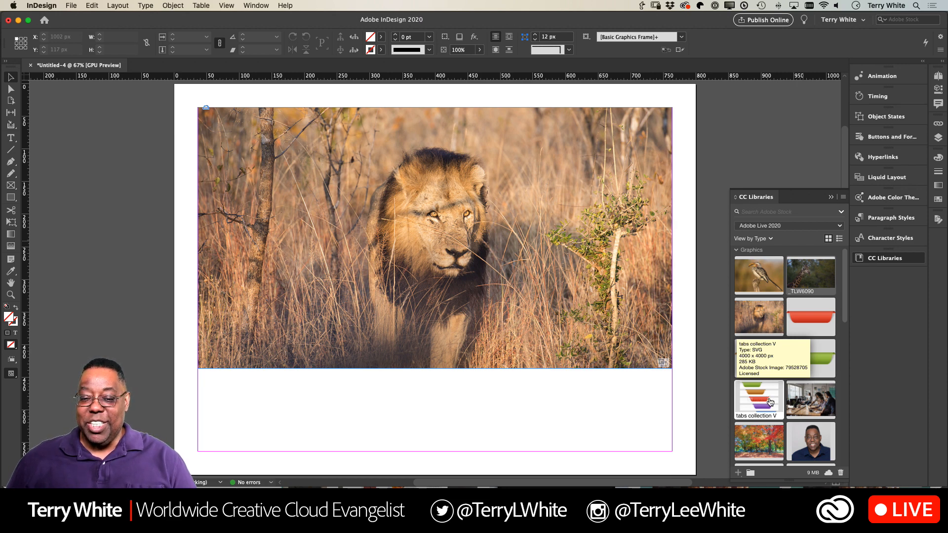
- Switch to Illustrator and select only the pieces of the green tab in the tabs collection artwork
{"action": "key", "text": "super+Tab"}
{"action": "key", "text": "super+Tab"}
{"action": "key", "text": "super+Tab"}
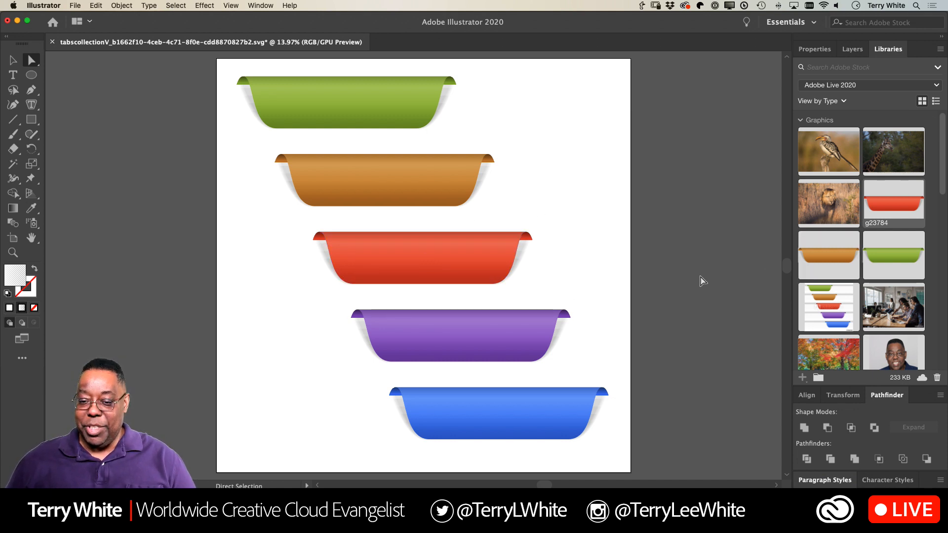
{"action": "key", "text": "v"}
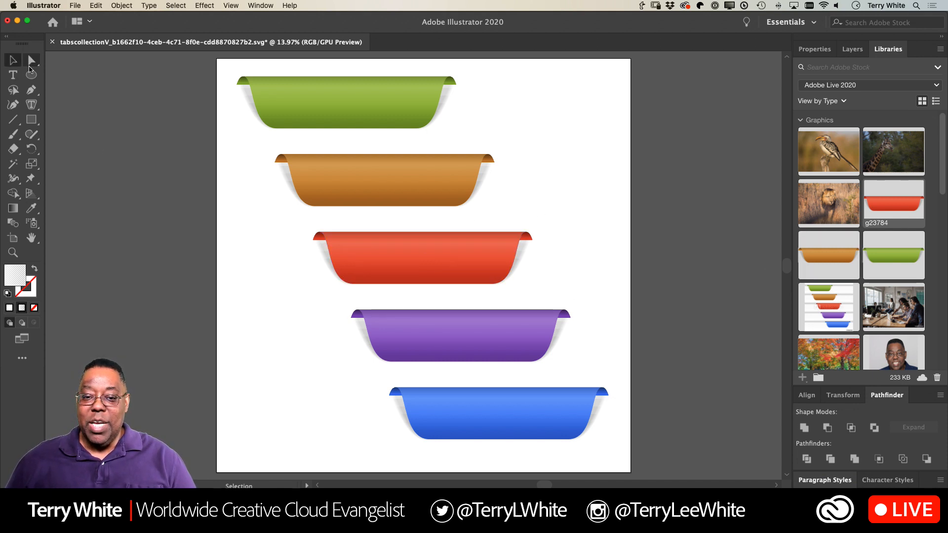
{"action": "left_click", "coordinate": [281, 101]}
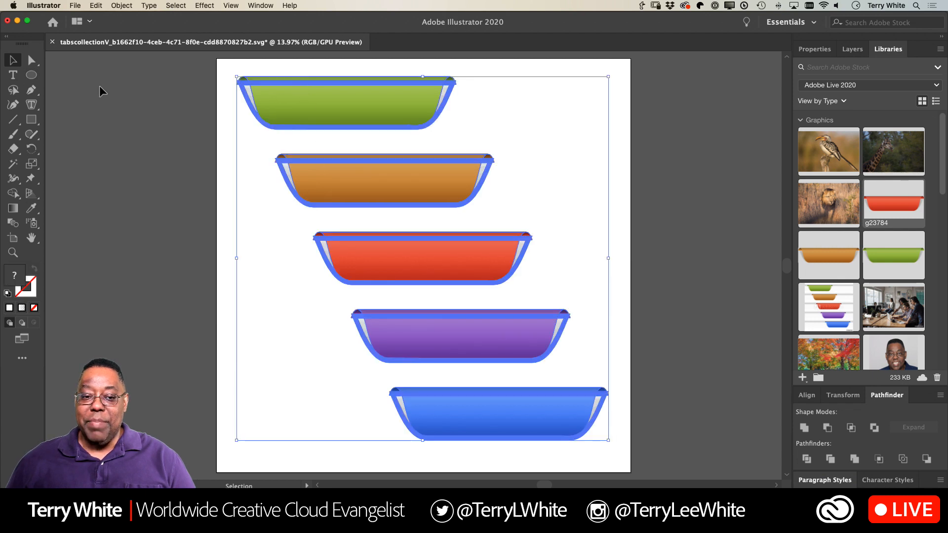
{"action": "left_click", "coordinate": [62, 88]}
{"action": "left_click", "coordinate": [31, 61]}
{"action": "left_click_drag", "start_coordinate": [217, 67], "coordinate": [502, 153]}
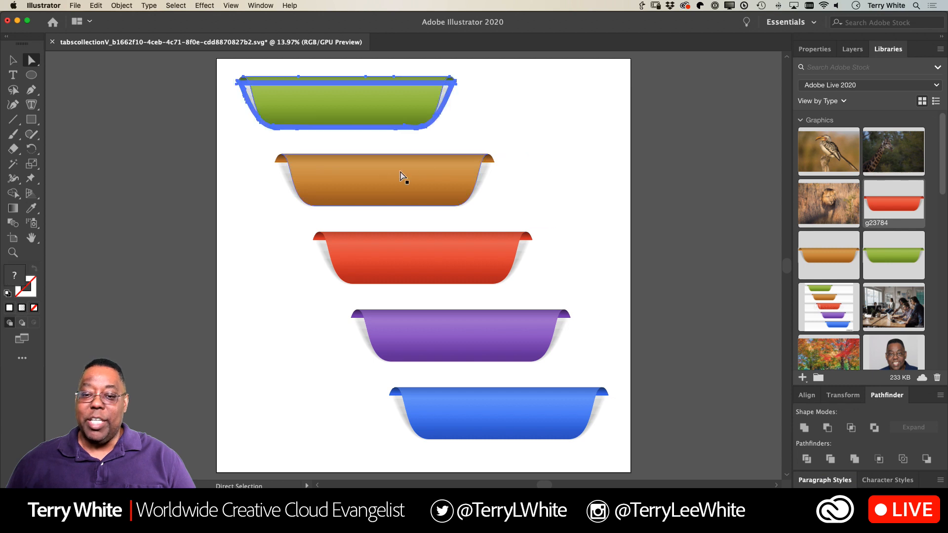
- Try moving the green tab partly off the artboard, undo the move and return to InDesign
{"action": "left_click_drag", "start_coordinate": [360, 112], "coordinate": [236, 140]}
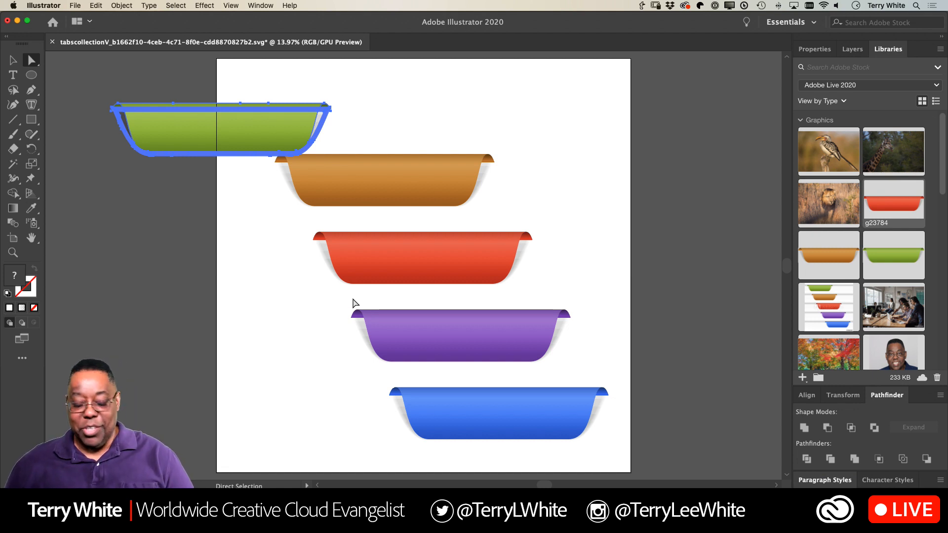
{"action": "key", "text": "super+z"}
{"action": "key", "text": "super+Tab"}
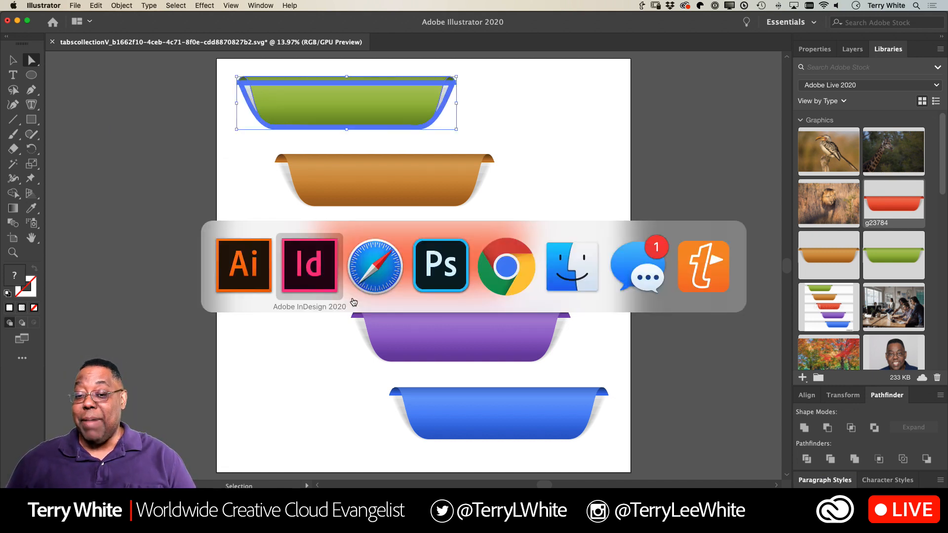
{"action": "left_click", "coordinate": [301, 284]}
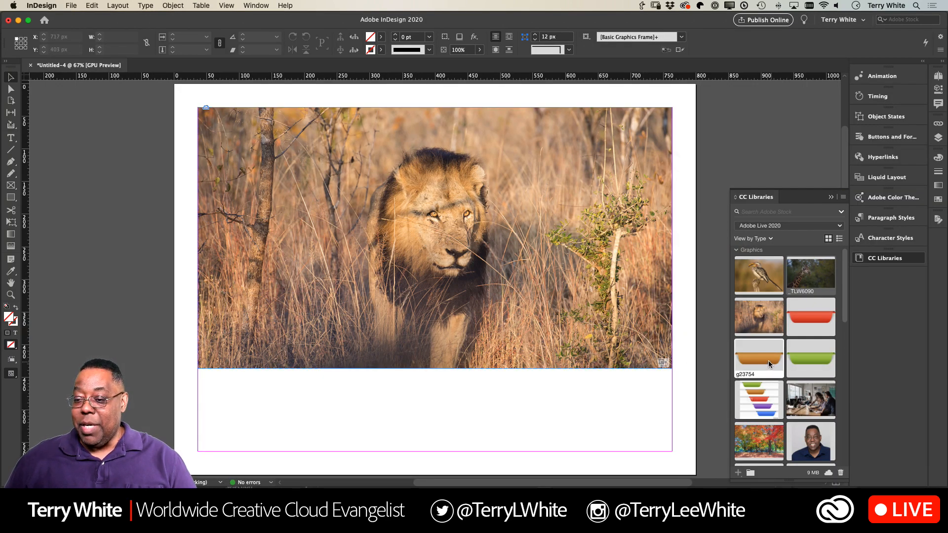
- Place the orange, red and green tab graphics from the library in a row along the photo's top edge, each about 254 px wide
{"action": "left_click_drag", "start_coordinate": [769, 364], "coordinate": [362, 170]}
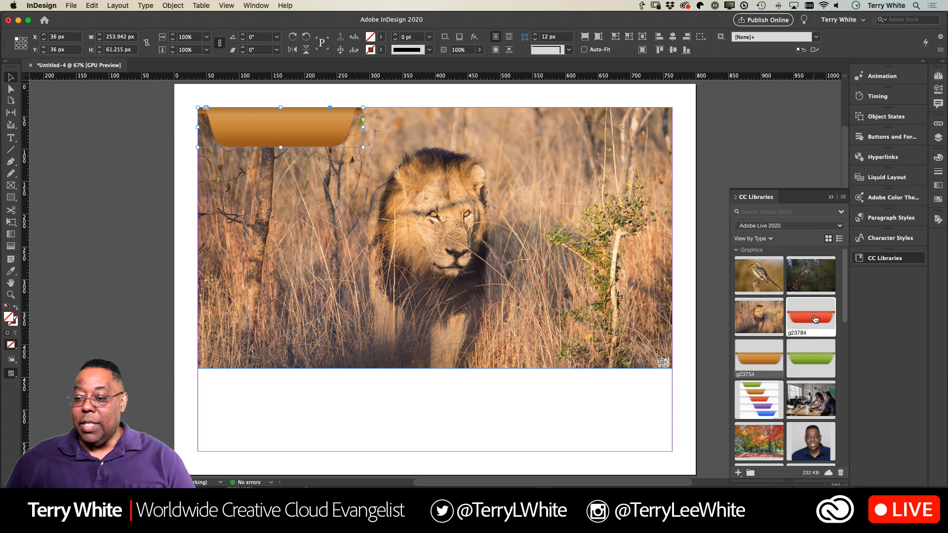
{"action": "left_click_drag", "start_coordinate": [816, 318], "coordinate": [536, 163]}
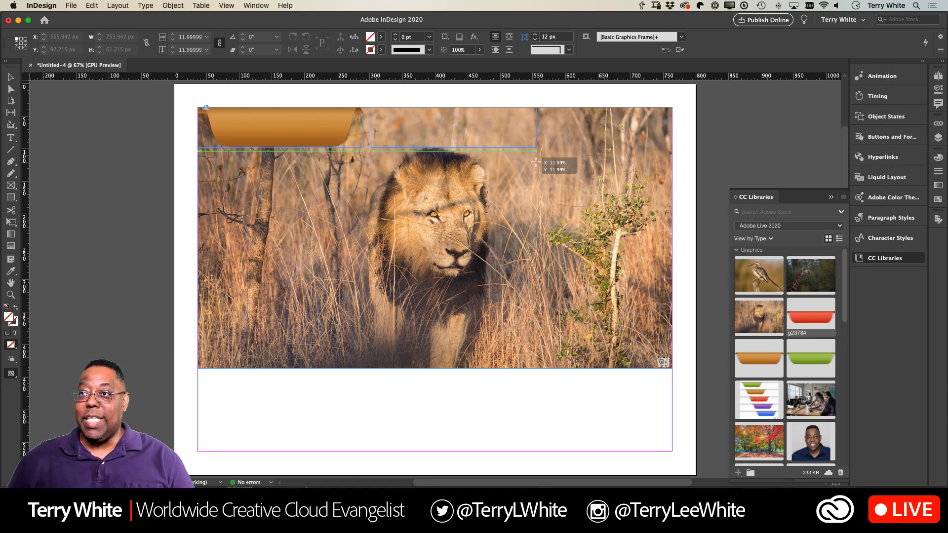
{"action": "left_click_drag", "start_coordinate": [536, 162], "coordinate": [536, 163]}
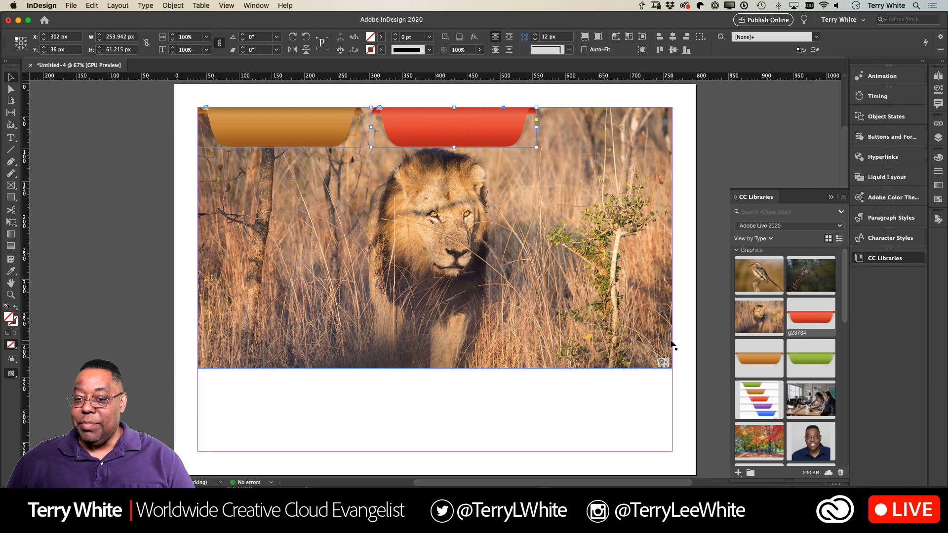
{"action": "left_click_drag", "start_coordinate": [810, 359], "coordinate": [552, 112]}
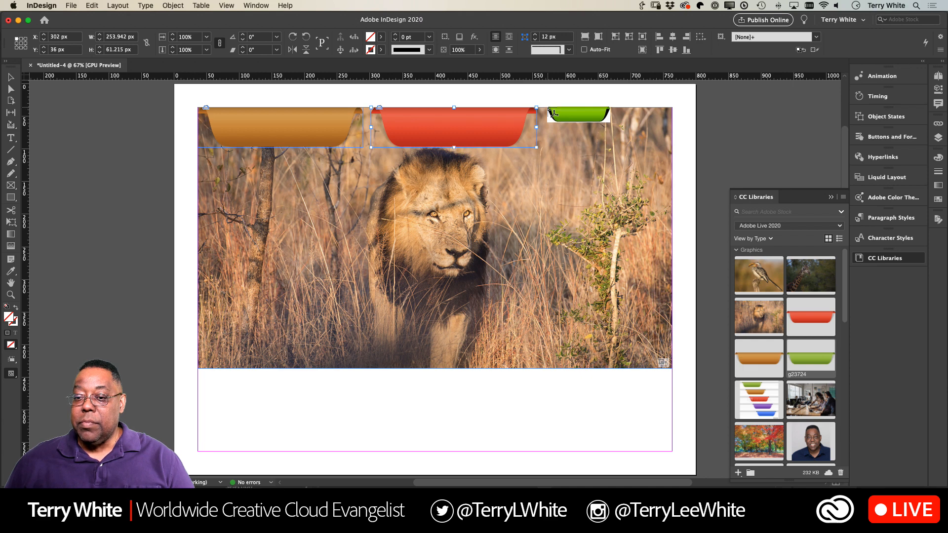
{"action": "left_click_drag", "start_coordinate": [550, 110], "coordinate": [714, 178]}
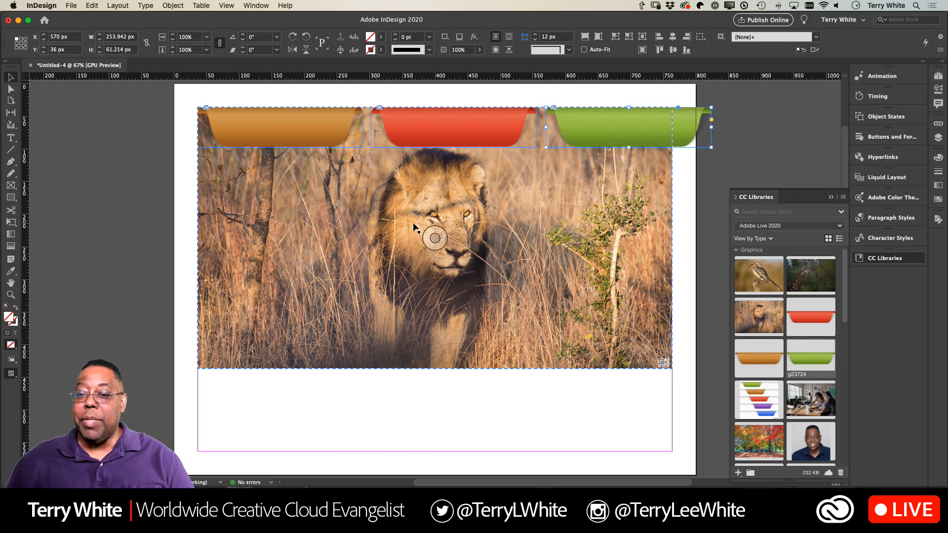
- Close the gaps between the tabs by moving the red one against the orange and the green one against the red
{"action": "left_click", "coordinate": [248, 133]}
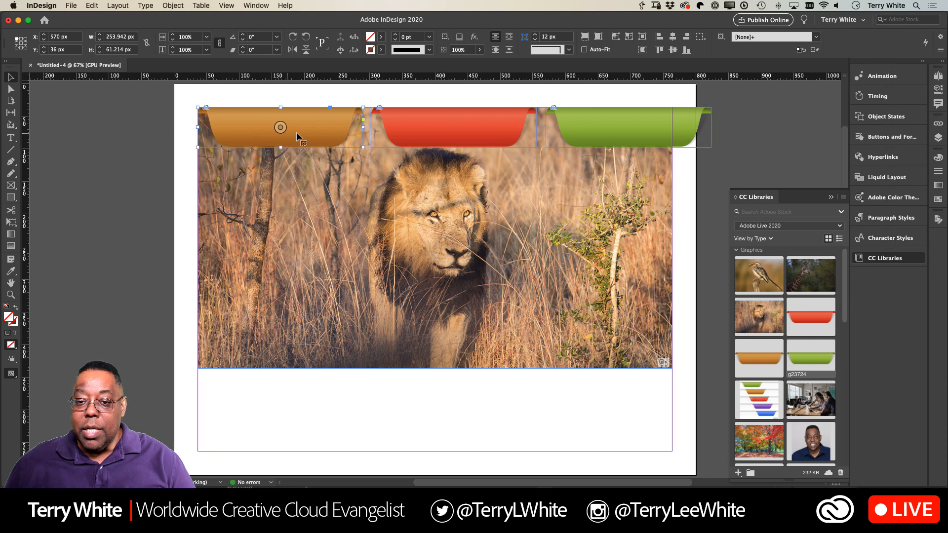
{"action": "left_click_drag", "start_coordinate": [428, 132], "coordinate": [420, 132]}
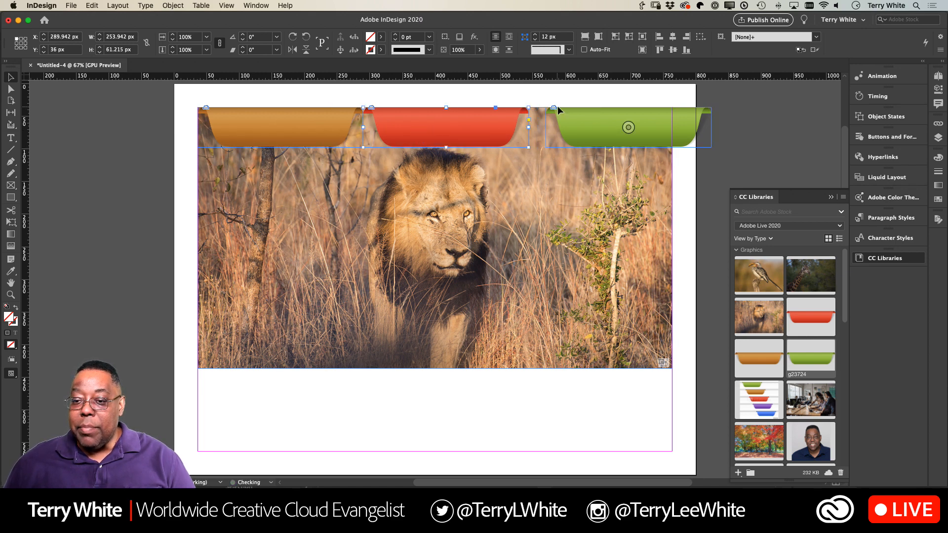
{"action": "left_click_drag", "start_coordinate": [572, 114], "coordinate": [556, 117]}
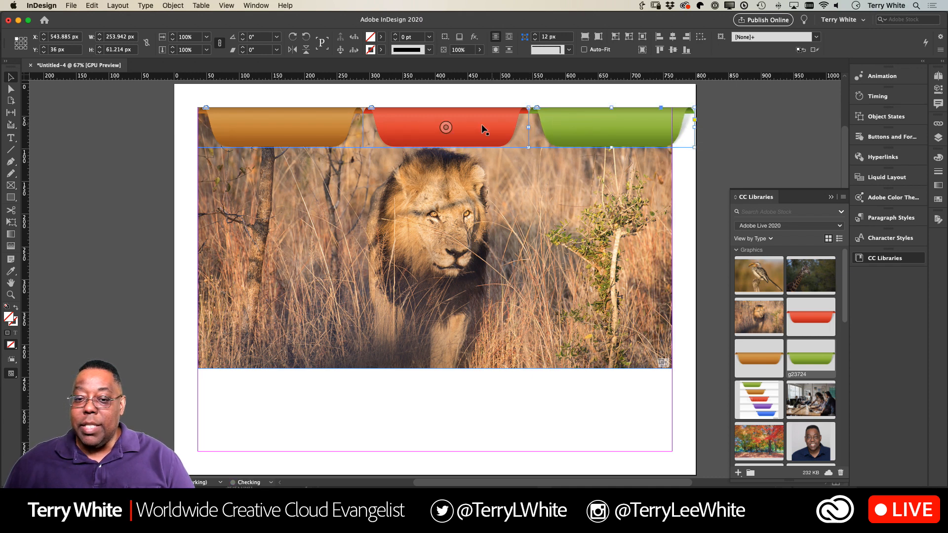
- Scale the orange tab to about 237 px wide, the red slightly smaller, and the green to about 220 px, ending at the margin
{"action": "left_click", "coordinate": [342, 138]}
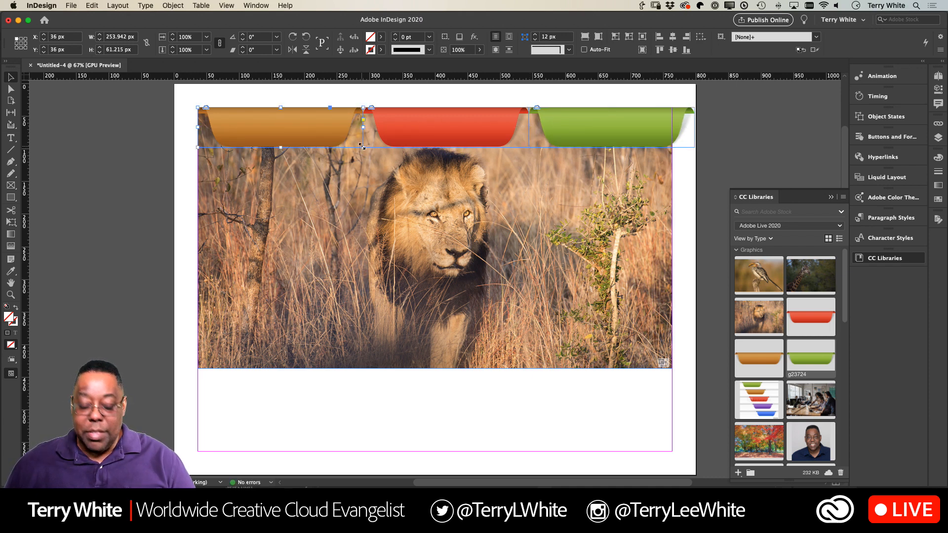
{"action": "left_click_drag", "start_coordinate": [362, 146], "coordinate": [353, 139]}
{"action": "left_click", "coordinate": [443, 140]}
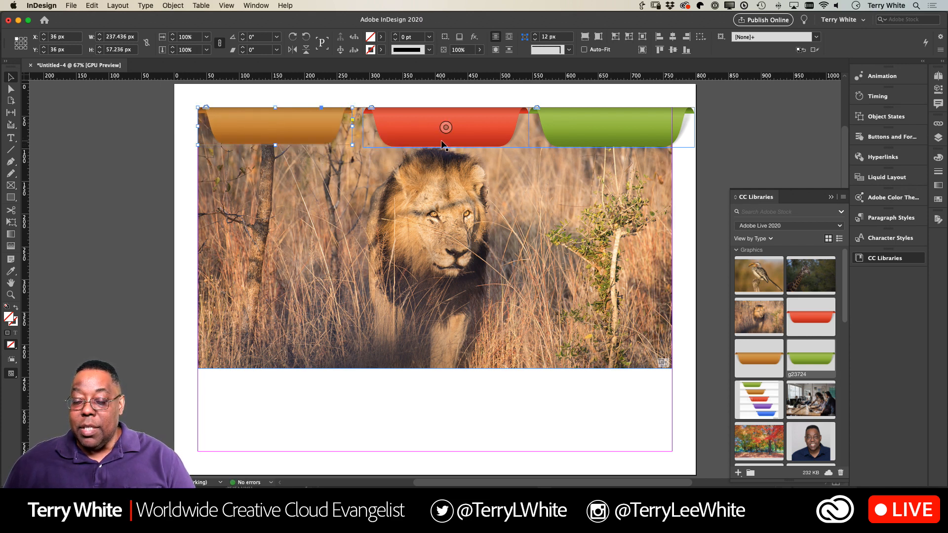
{"action": "left_click_drag", "start_coordinate": [529, 146], "coordinate": [521, 143]}
{"action": "left_click", "coordinate": [642, 140]}
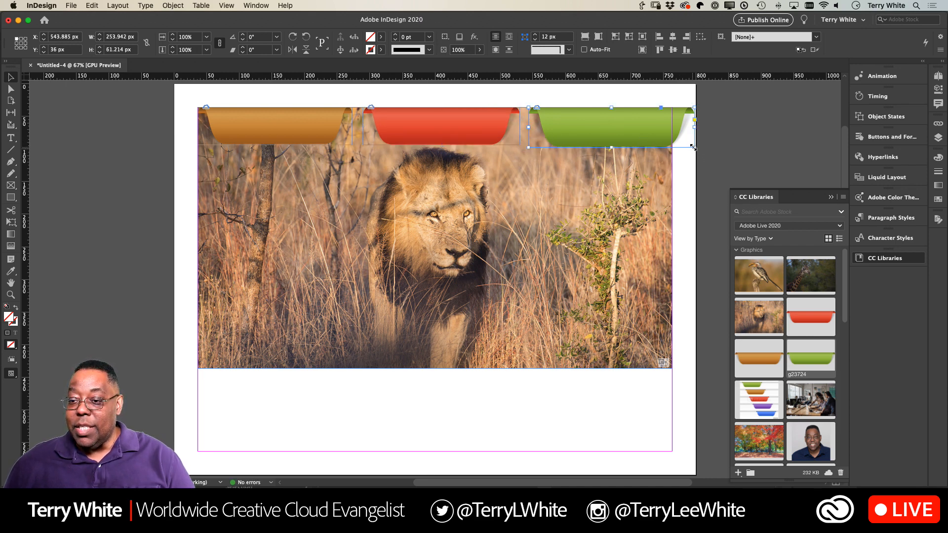
{"action": "left_click_drag", "start_coordinate": [689, 148], "coordinate": [673, 142]}
- Scale the red and orange tabs down to roughly match the green one and move the orange tab back to the left margin
{"action": "left_click", "coordinate": [438, 131]}
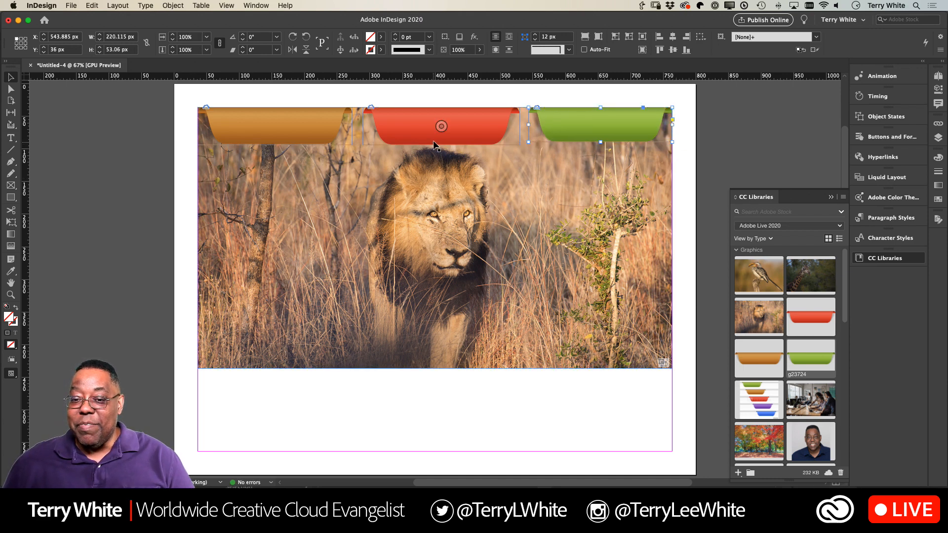
{"action": "left_click_drag", "start_coordinate": [362, 146], "coordinate": [373, 142]}
{"action": "left_click", "coordinate": [273, 126]}
{"action": "left_click_drag", "start_coordinate": [198, 145], "coordinate": [208, 141]}
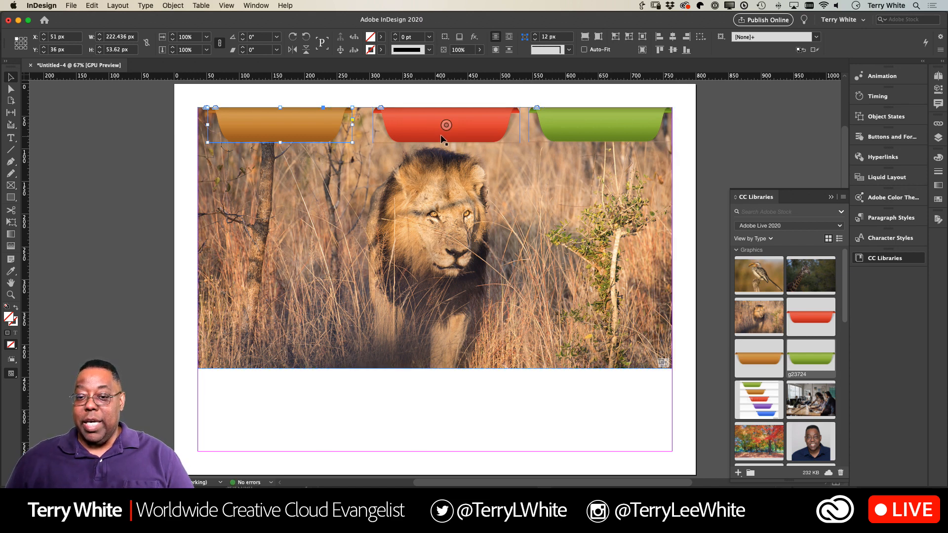
{"action": "left_click", "coordinate": [316, 106]}
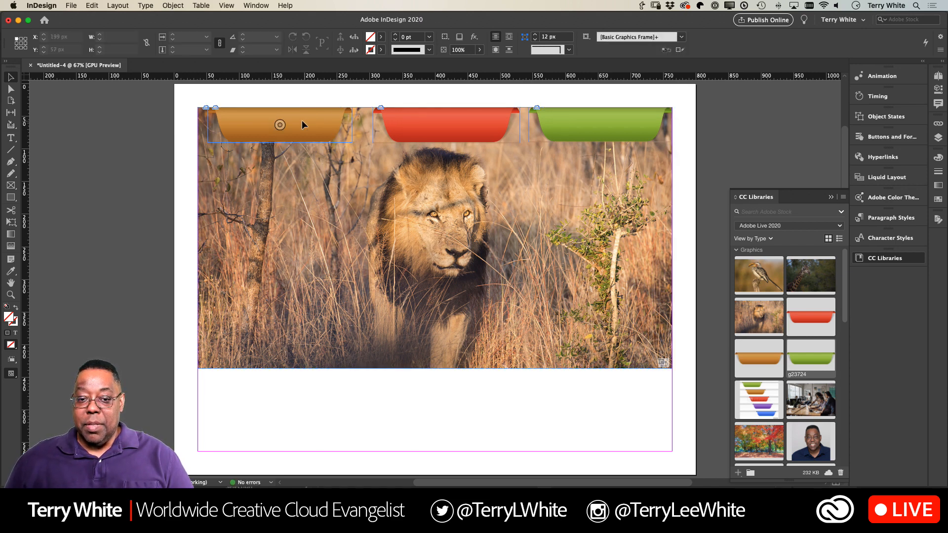
{"action": "left_click_drag", "start_coordinate": [305, 121], "coordinate": [295, 121]}
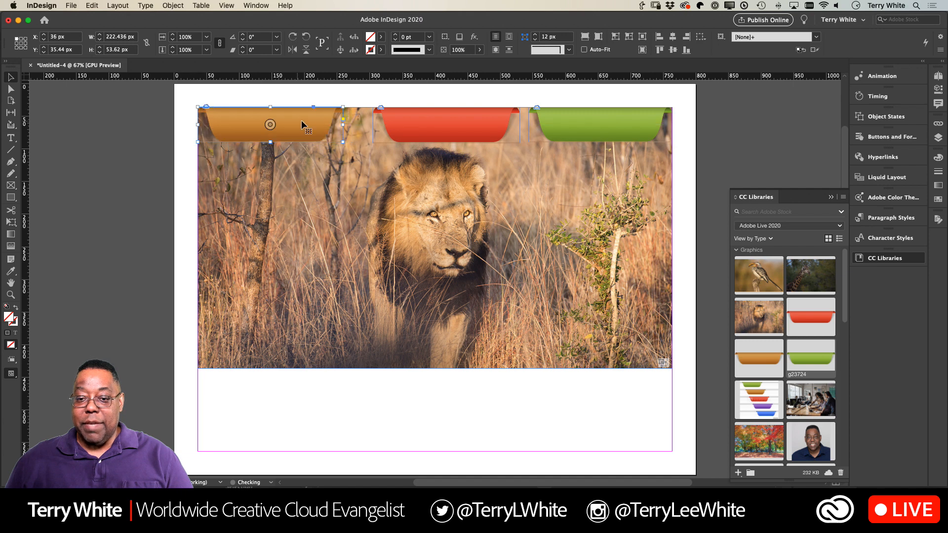
- Select all three colored tabs, distribute them evenly in the horizontal direction, and deselect them
{"action": "left_click", "coordinate": [393, 124], "text": "shift"}
{"action": "left_click", "coordinate": [548, 126], "text": "shift"}
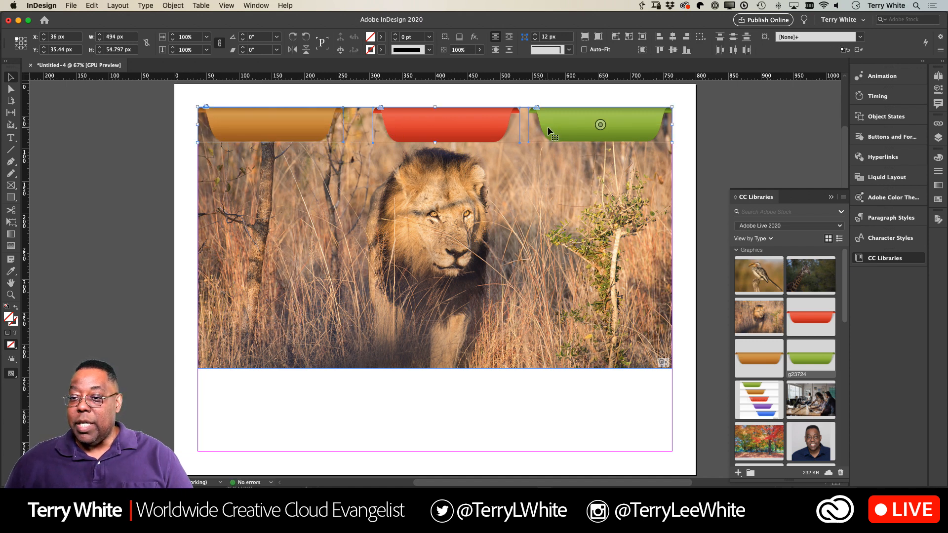
{"action": "left_click", "coordinate": [733, 54]}
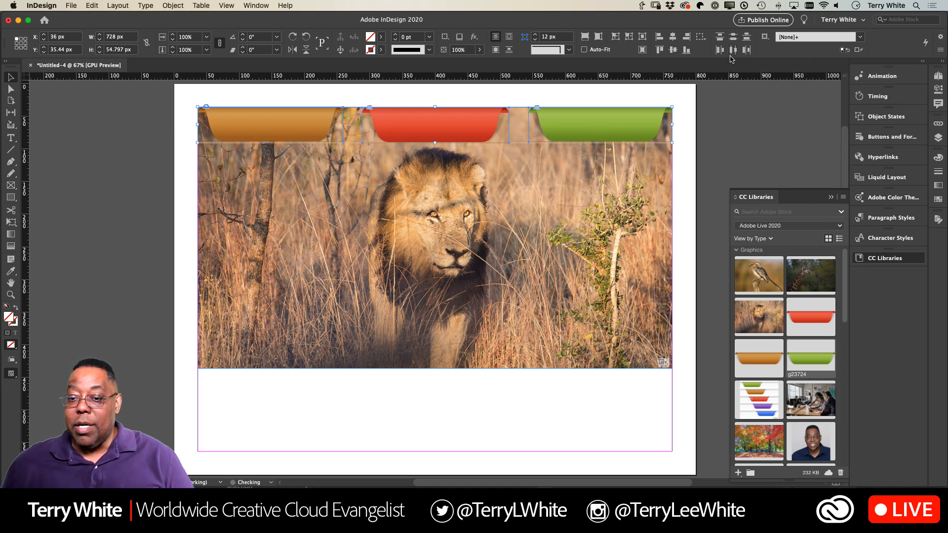
{"action": "left_click", "coordinate": [628, 92]}
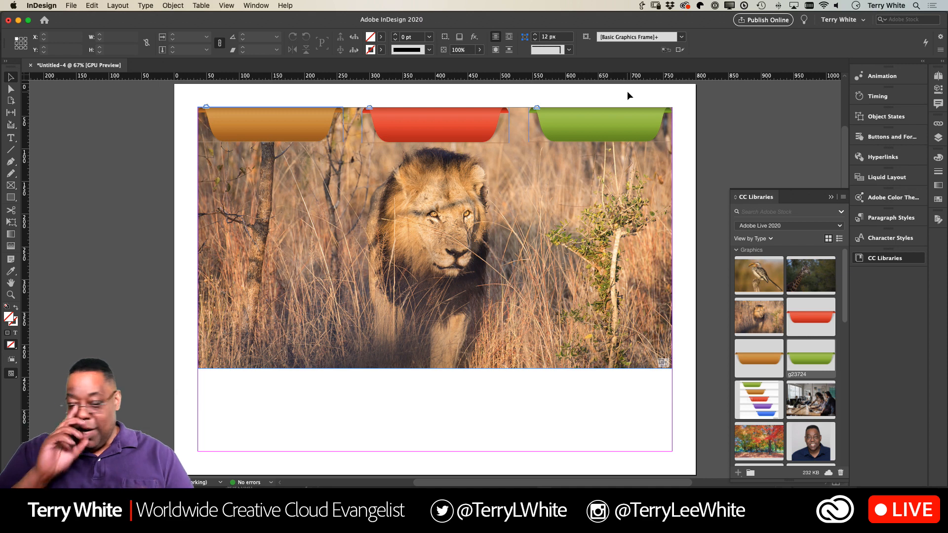
{"action": "left_click", "coordinate": [558, 259]}
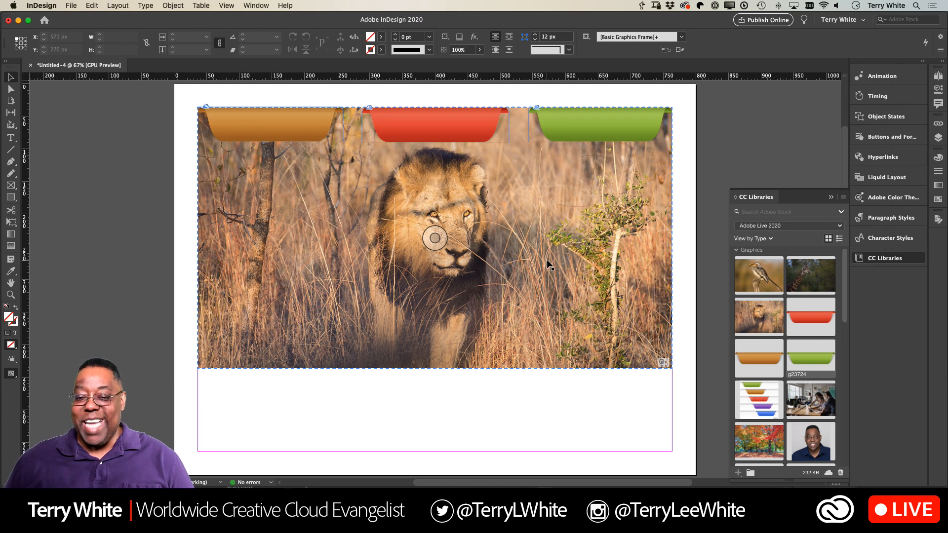
{"action": "left_click", "coordinate": [517, 421]}
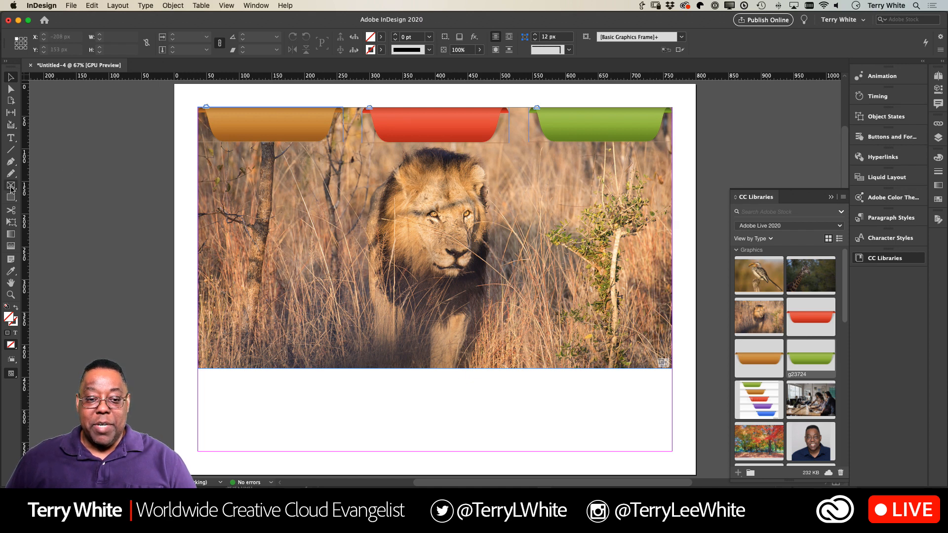
- Add vertical guides at about 277 px and 528 px and draw a text frame below the photo, from the left margin to the first guide
{"action": "left_click", "coordinate": [11, 138]}
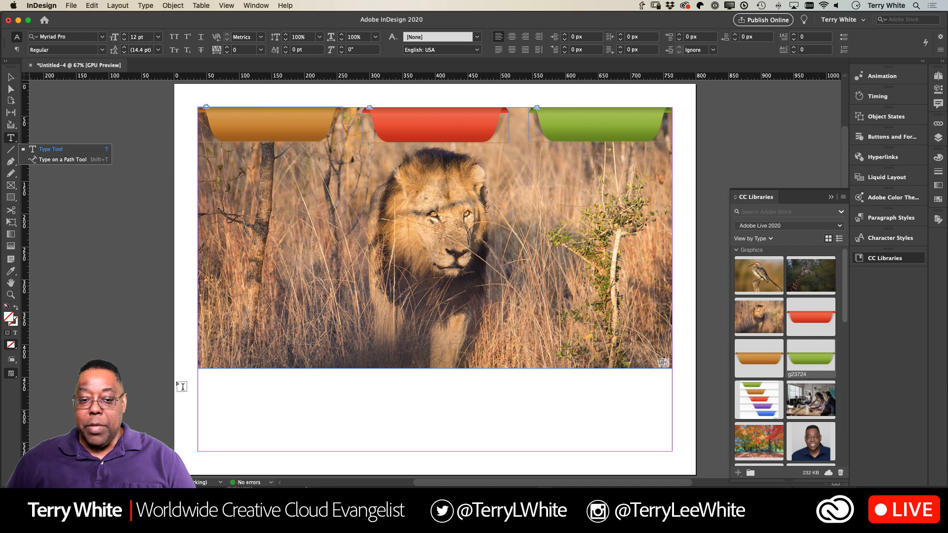
{"action": "left_click_drag", "start_coordinate": [27, 315], "coordinate": [356, 327]}
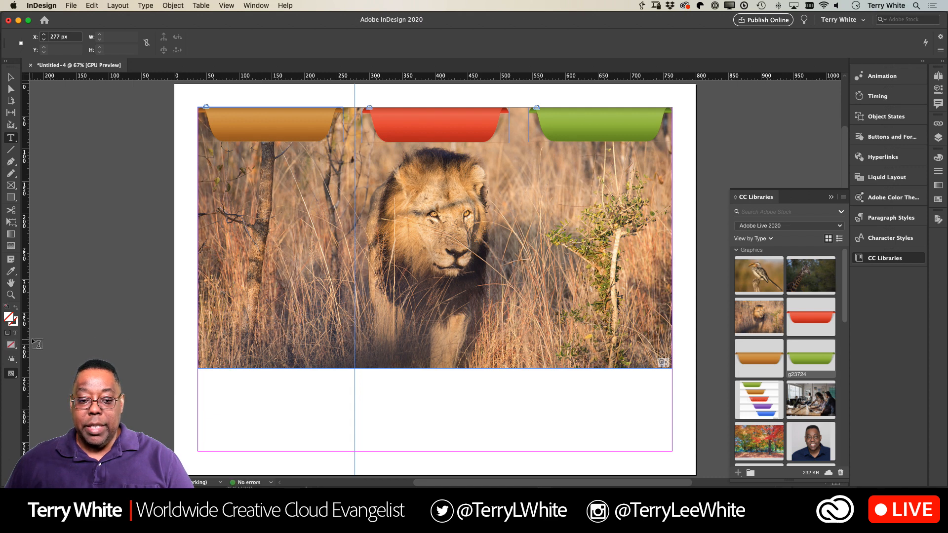
{"action": "left_click_drag", "start_coordinate": [26, 341], "coordinate": [518, 361]}
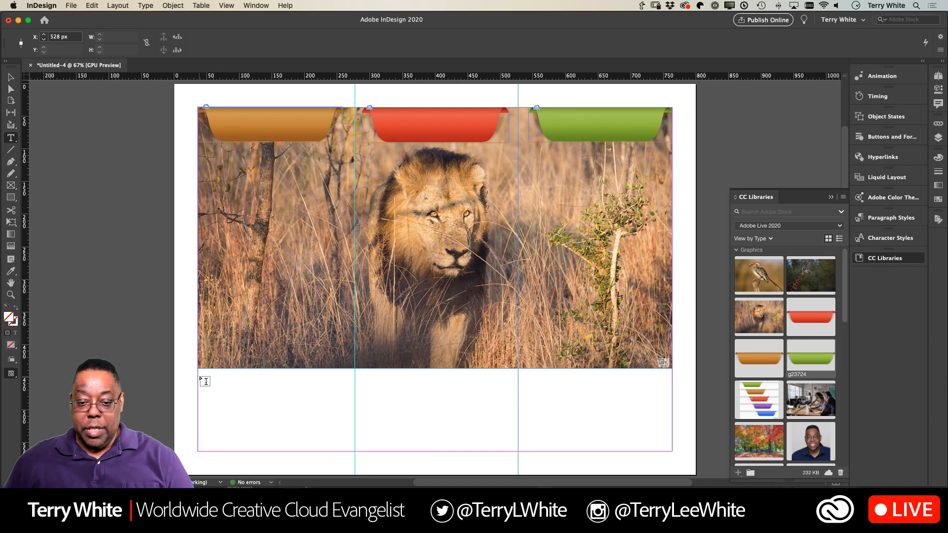
{"action": "left_click_drag", "start_coordinate": [204, 381], "coordinate": [355, 450]}
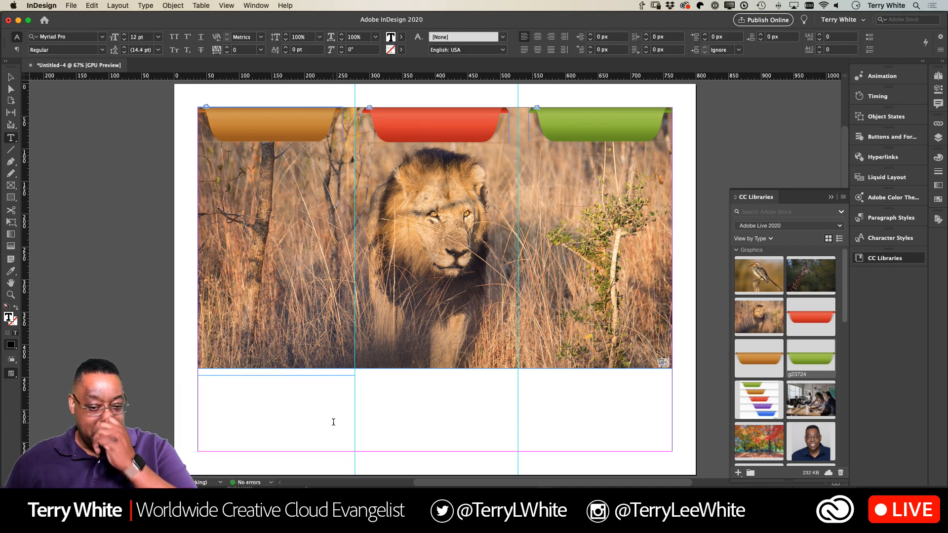
- Fill the text frame with placeholder text and duplicate it twice to form three text columns beneath the photo
{"action": "left_click", "coordinate": [145, 5]}
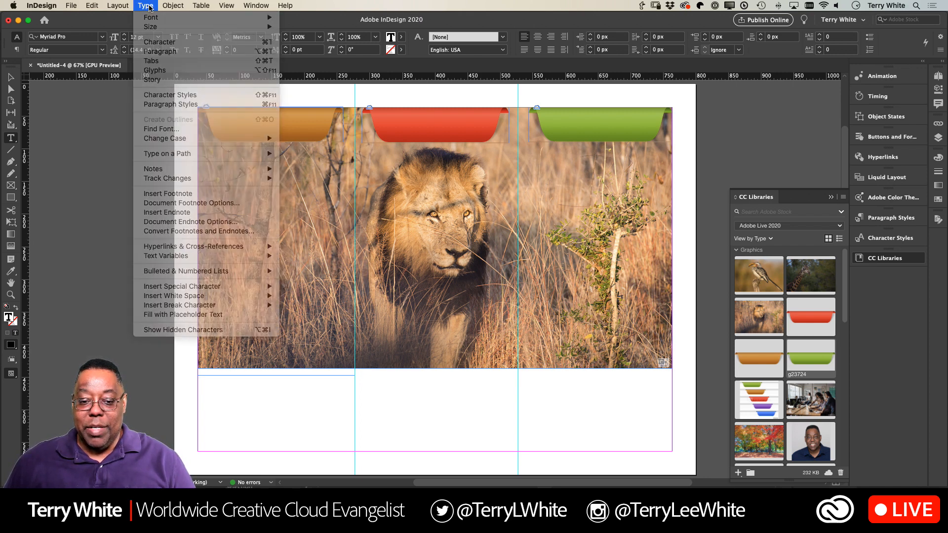
{"action": "left_click", "coordinate": [208, 314]}
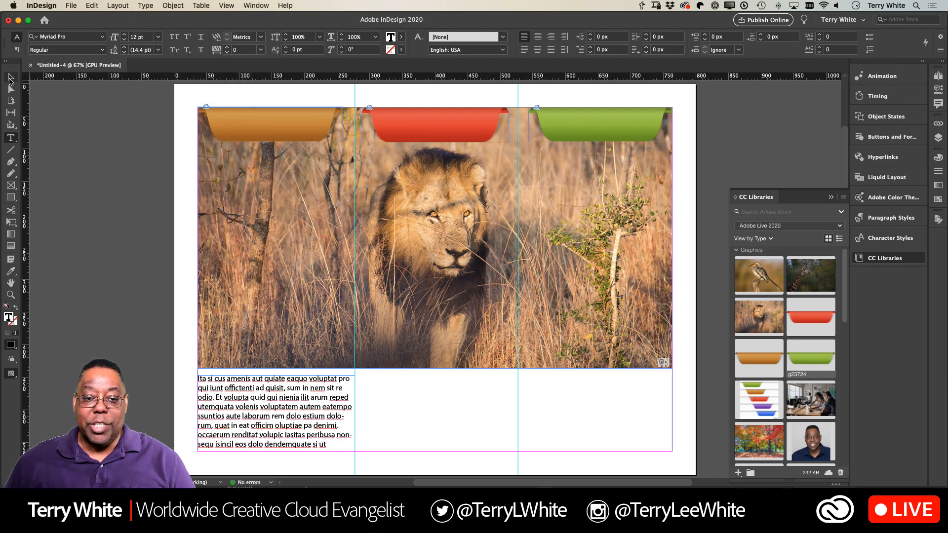
{"action": "left_click", "coordinate": [10, 77]}
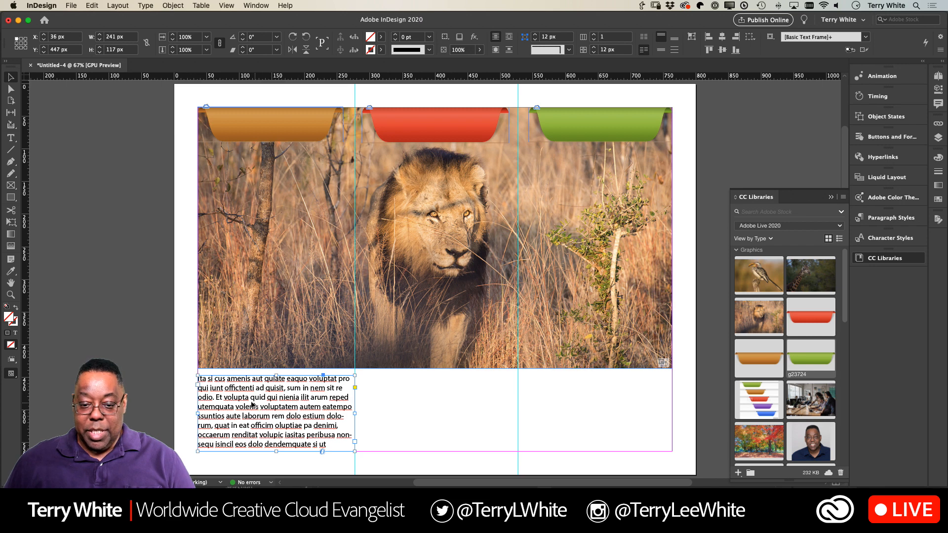
{"action": "left_click_drag", "start_coordinate": [245, 406], "coordinate": [403, 411]}
{"action": "left_click_drag", "start_coordinate": [504, 413], "coordinate": [556, 420]}
- Nudge the middle text frame 3 px left to the first guide, deselect it and collapse the CC Libraries
{"action": "left_click", "coordinate": [471, 423]}
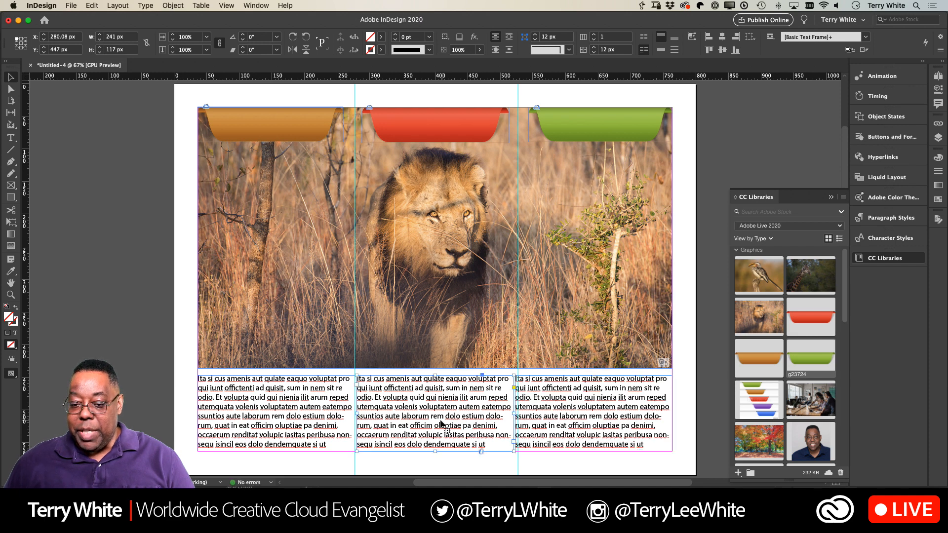
{"action": "key", "text": "Left"}
{"action": "key", "text": "Left"}
{"action": "key", "text": "Left"}
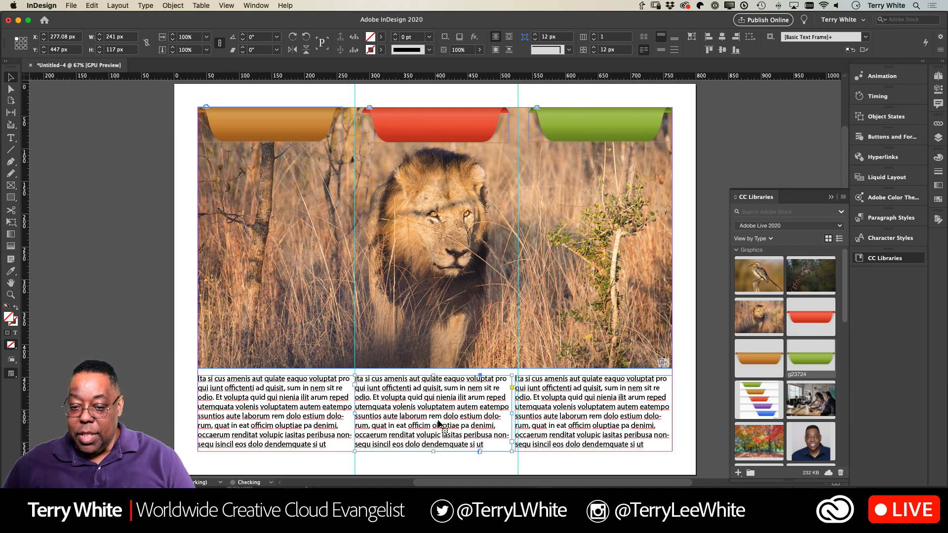
{"action": "left_click", "coordinate": [671, 364]}
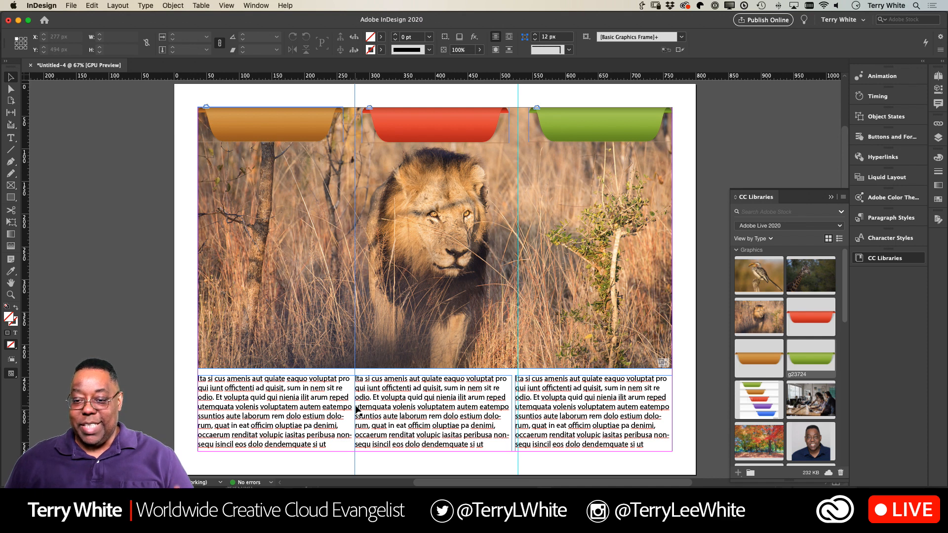
{"action": "left_click", "coordinate": [833, 198]}
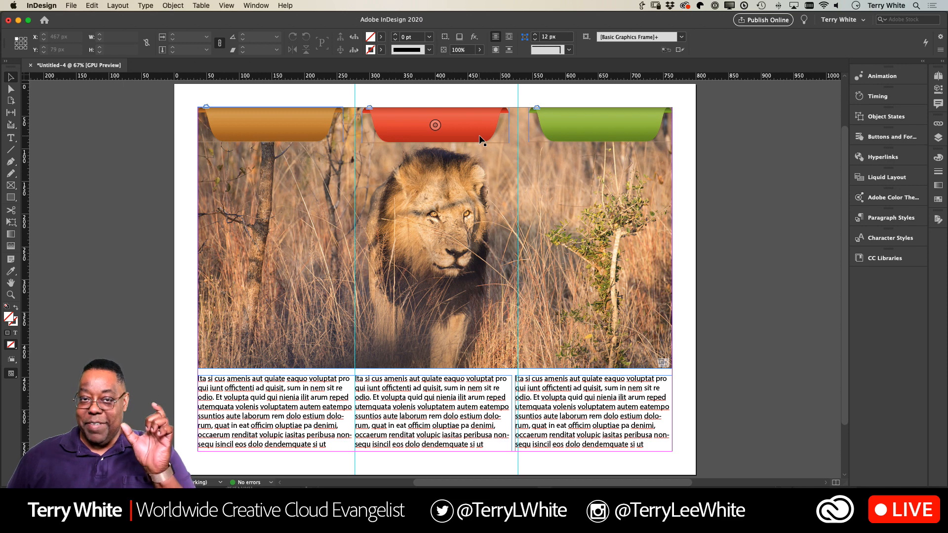
- Select the first text frame beneath the photo and open the Buttons and Forms settings
{"action": "left_click", "coordinate": [276, 409]}
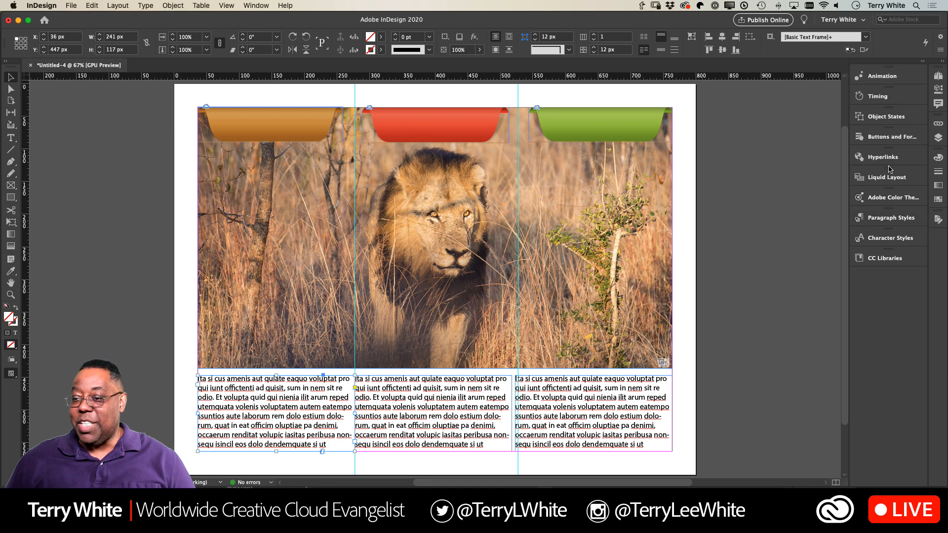
{"action": "left_click", "coordinate": [892, 141]}
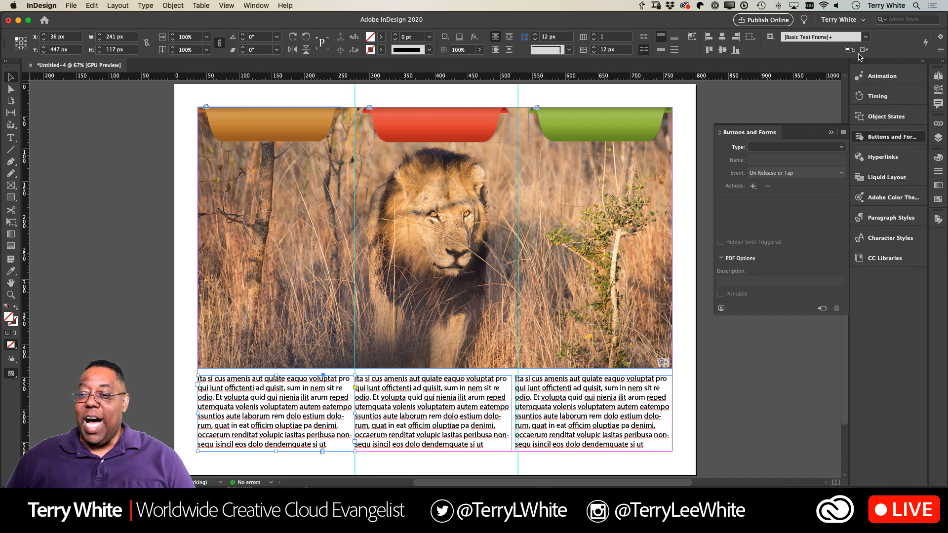
{"action": "left_click", "coordinate": [849, 21]}
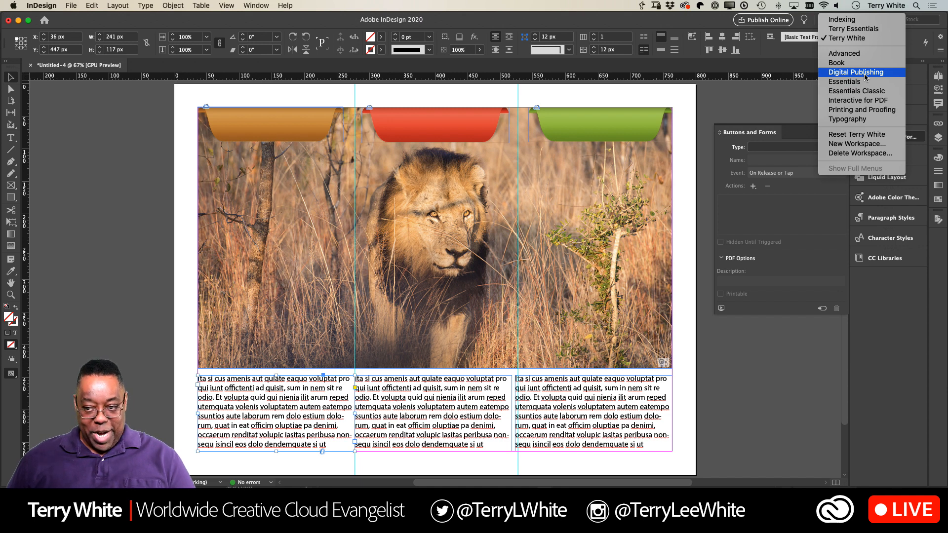
{"action": "left_click", "coordinate": [809, 6]}
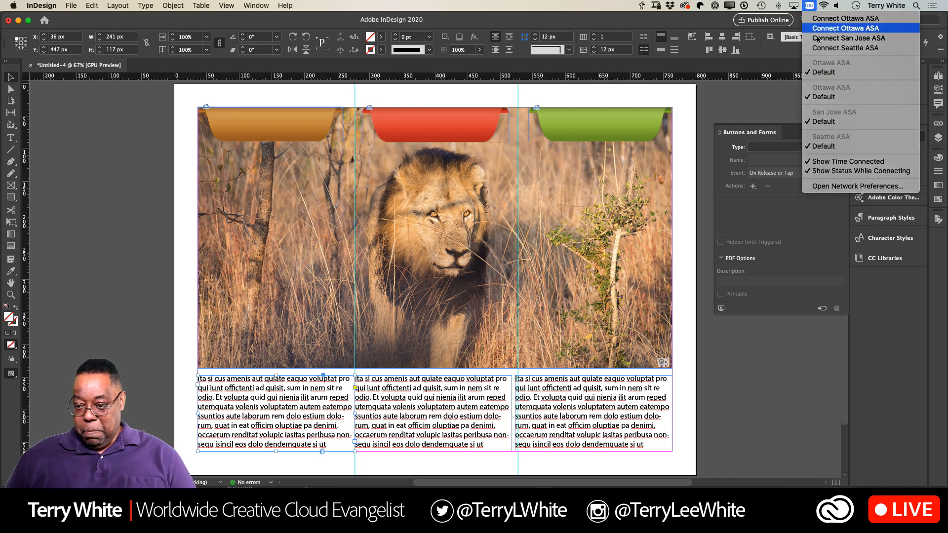
{"action": "left_click", "coordinate": [795, 242]}
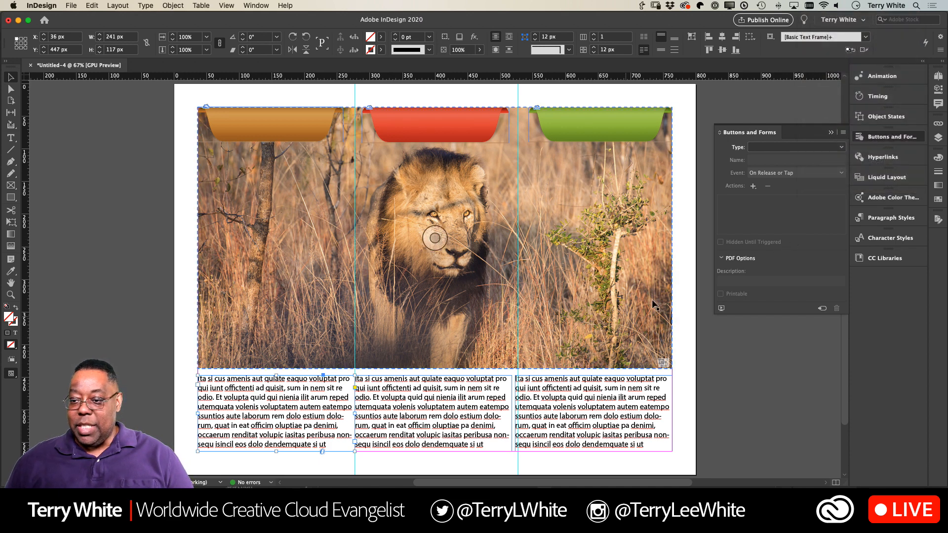
- Convert the first text frame into a button named Text 1
{"action": "left_click", "coordinate": [780, 147]}
{"action": "left_click", "coordinate": [778, 157]}
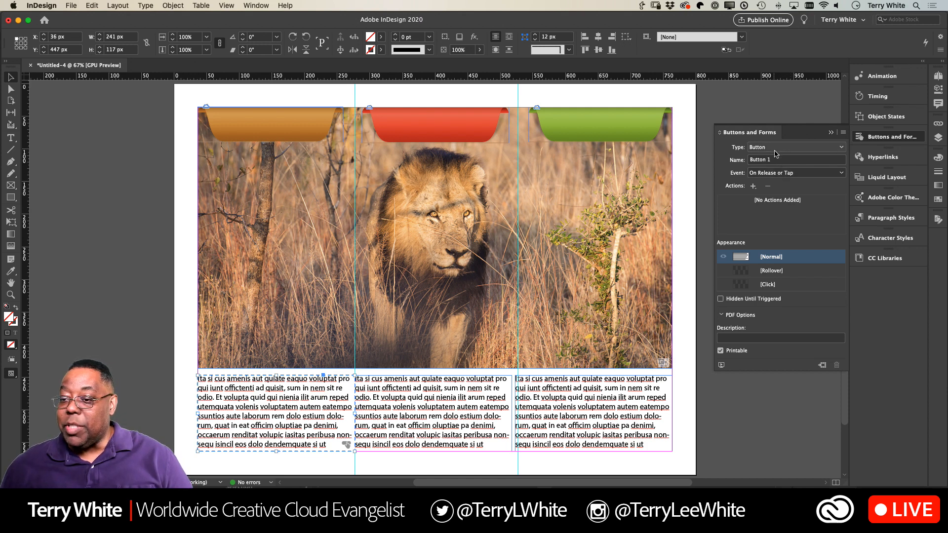
{"action": "left_click_drag", "start_coordinate": [774, 159], "coordinate": [750, 161]}
{"action": "type", "text": "Text 1"}
{"action": "key", "text": "Return"}
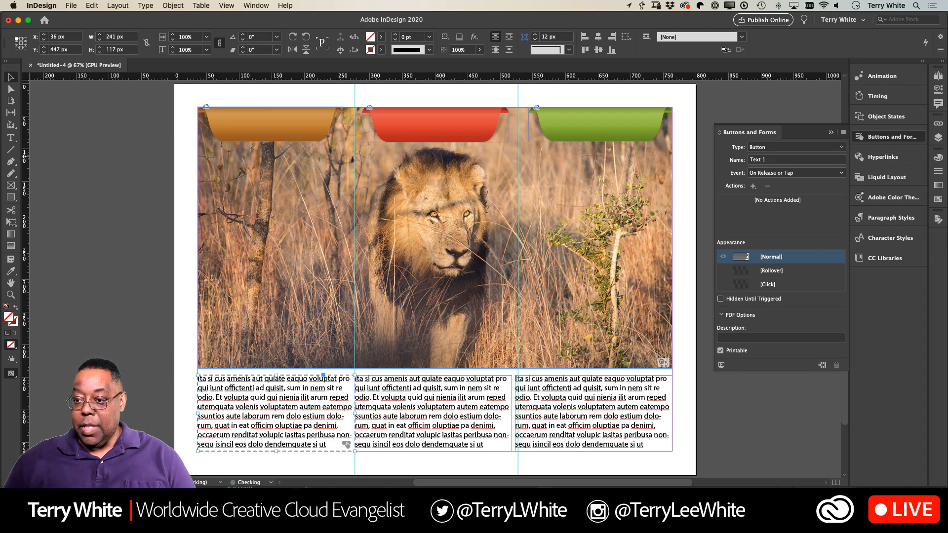
- Convert the middle text frame into a button named Text 2
{"action": "left_click", "coordinate": [393, 426]}
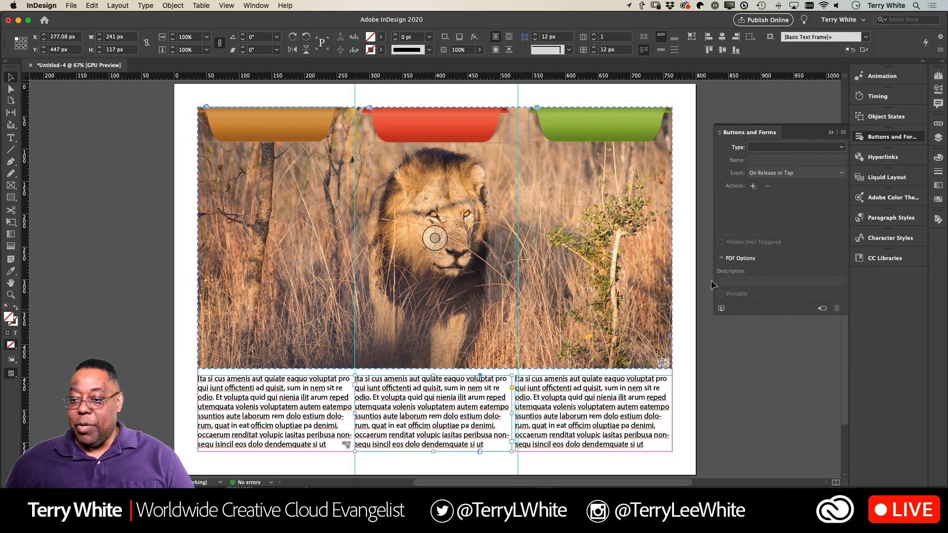
{"action": "left_click", "coordinate": [774, 150]}
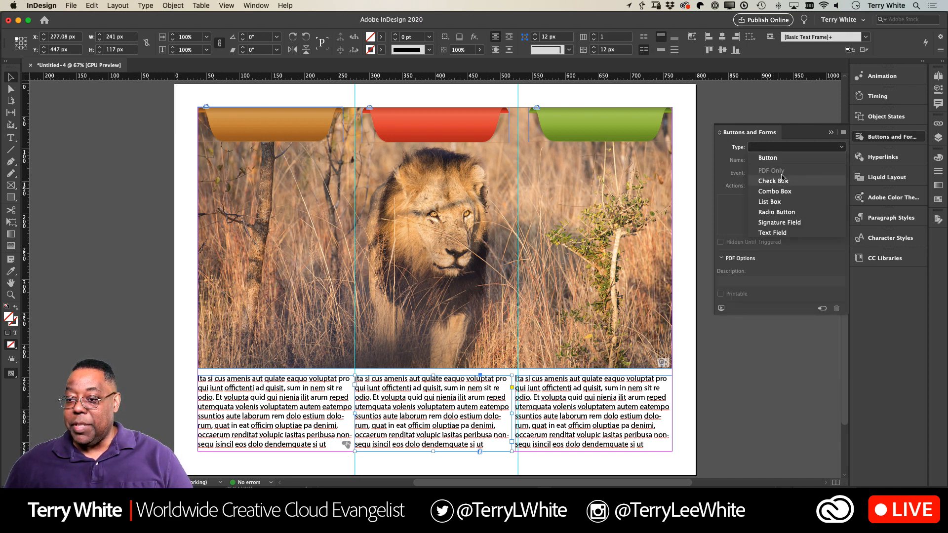
{"action": "left_click", "coordinate": [767, 158]}
{"action": "left_click_drag", "start_coordinate": [780, 160], "coordinate": [700, 159]}
{"action": "type", "text": "Text 2"}
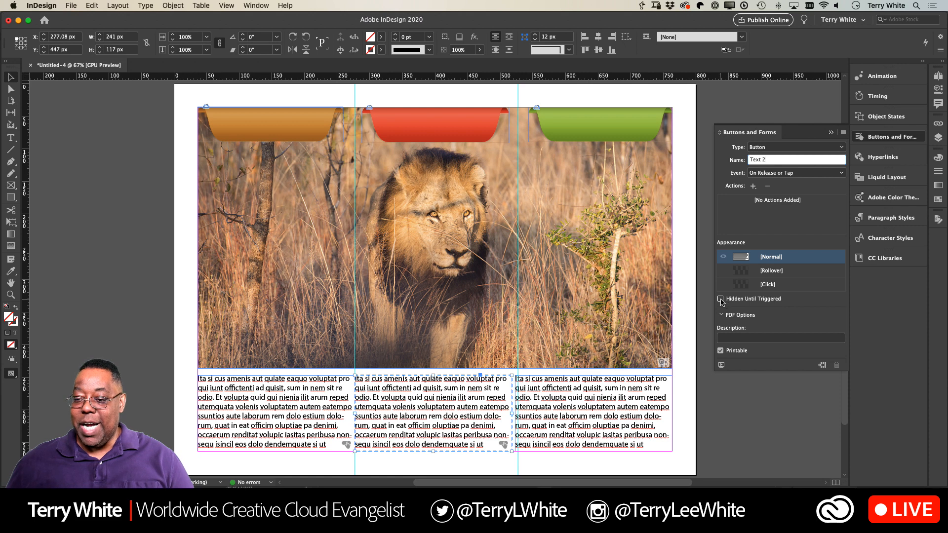
- Set both the Text 2 and Text 1 buttons to be hidden until triggered
{"action": "left_click", "coordinate": [721, 299]}
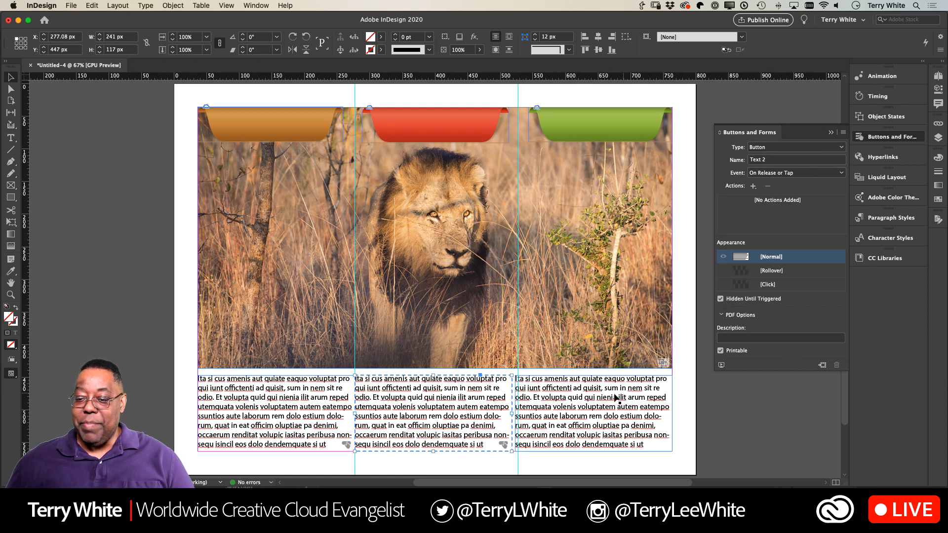
{"action": "left_click", "coordinate": [313, 417]}
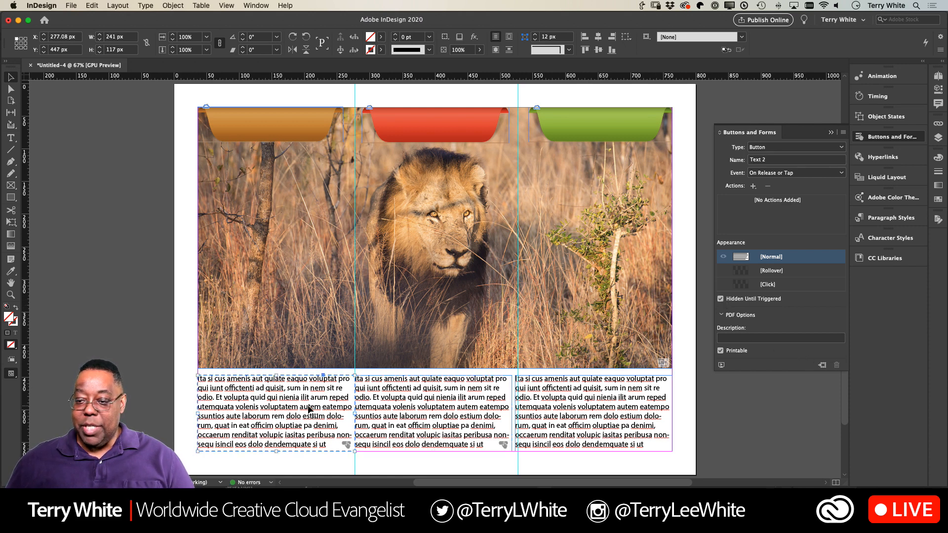
{"action": "left_click", "coordinate": [749, 299]}
- Convert the third text frame into a button named Text 3, set it as hidden until triggered, and deselect it
{"action": "left_click", "coordinate": [600, 399]}
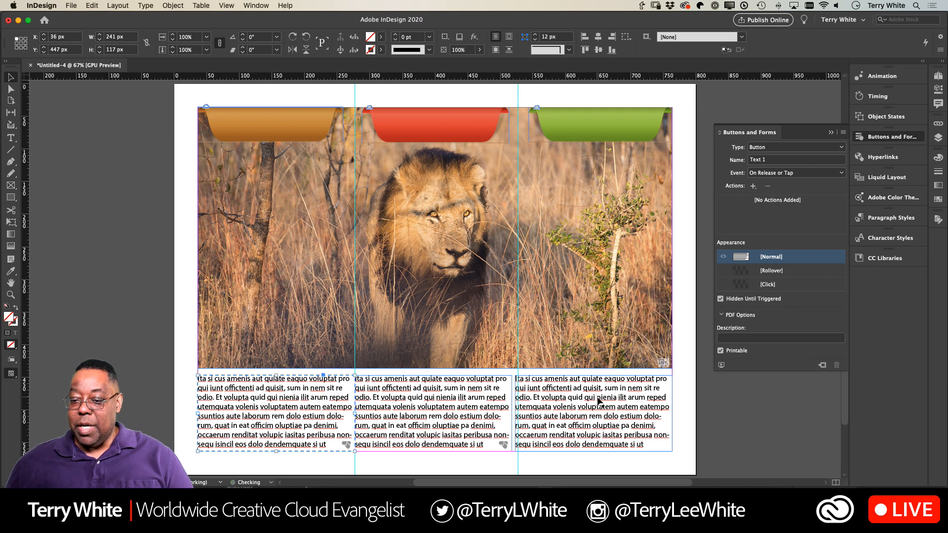
{"action": "left_click", "coordinate": [781, 148]}
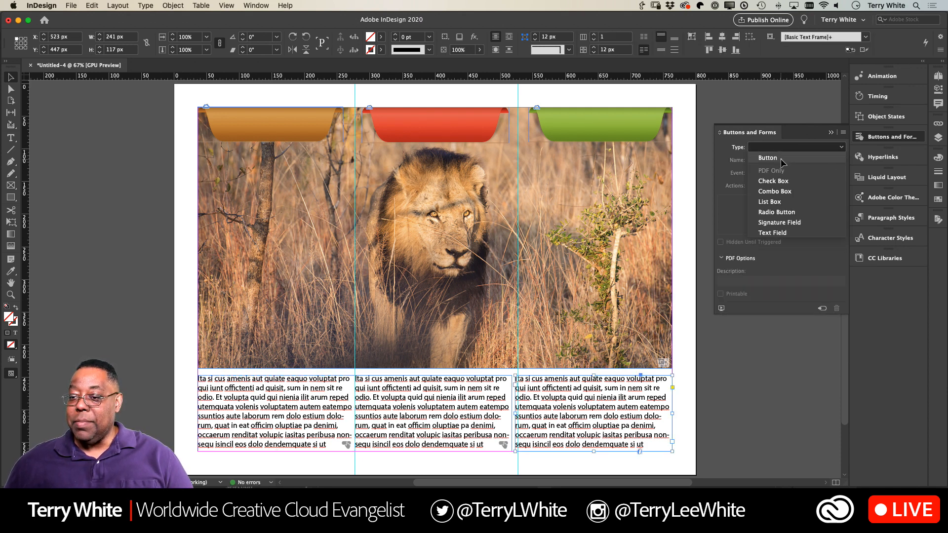
{"action": "left_click", "coordinate": [784, 158]}
{"action": "left_click", "coordinate": [785, 161]}
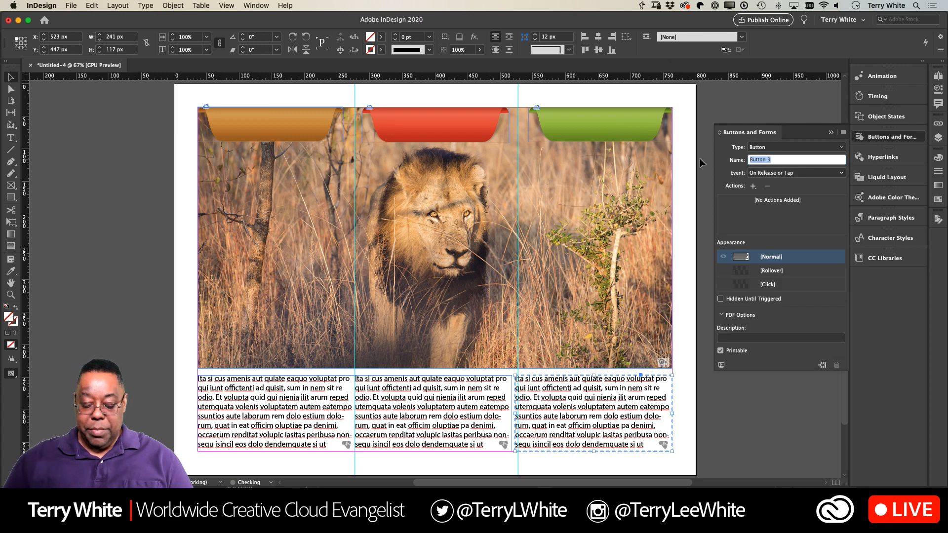
{"action": "type", "text": "Text"}
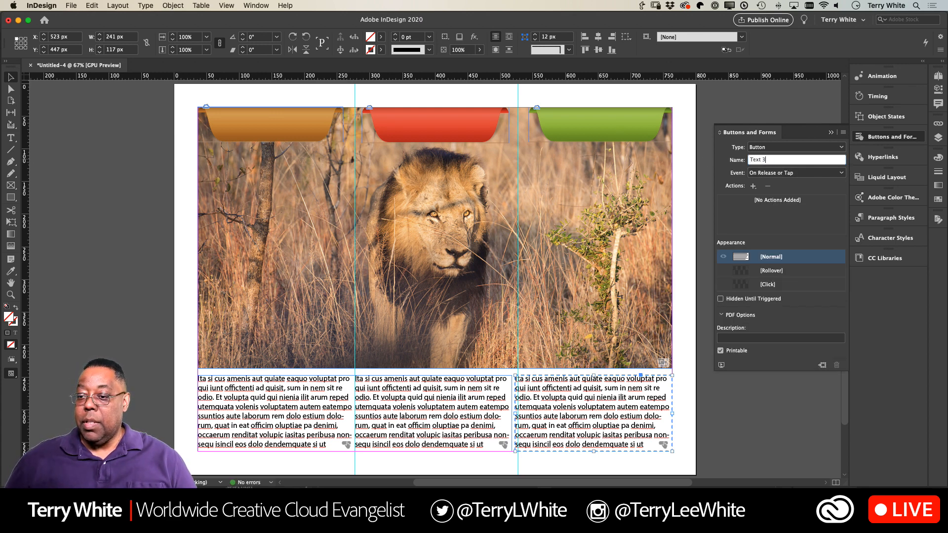
{"action": "left_click", "coordinate": [756, 302]}
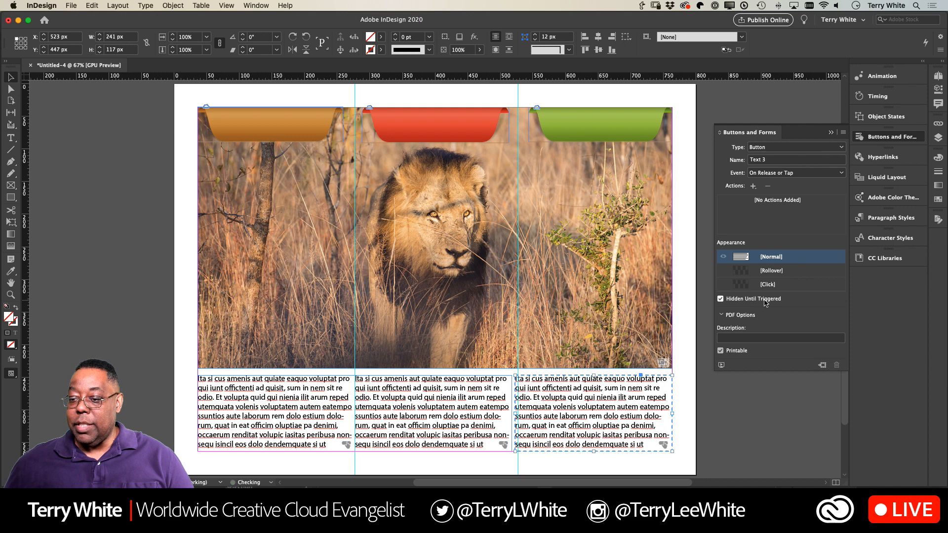
{"action": "left_click", "coordinate": [731, 398]}
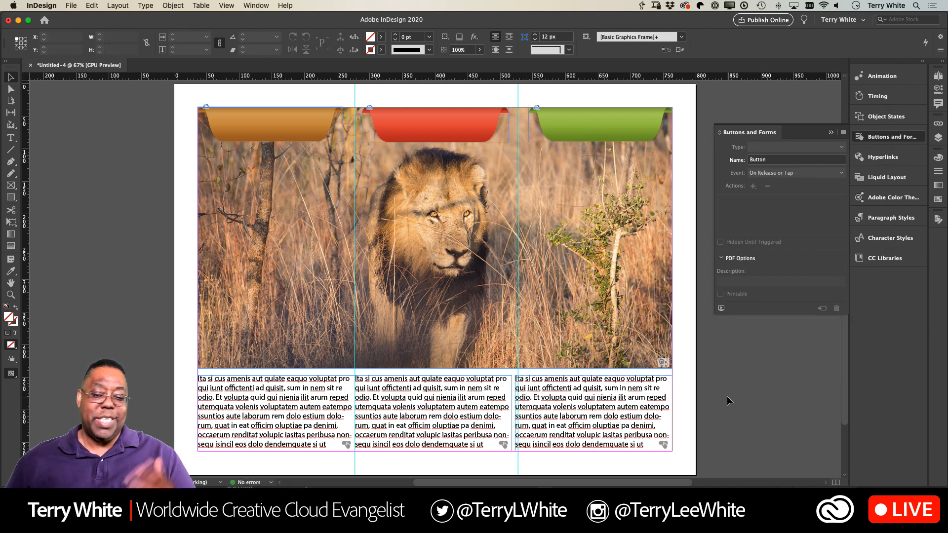
- Convert the orange tab graphic into a button named Tab 1
{"action": "left_click", "coordinate": [431, 239]}
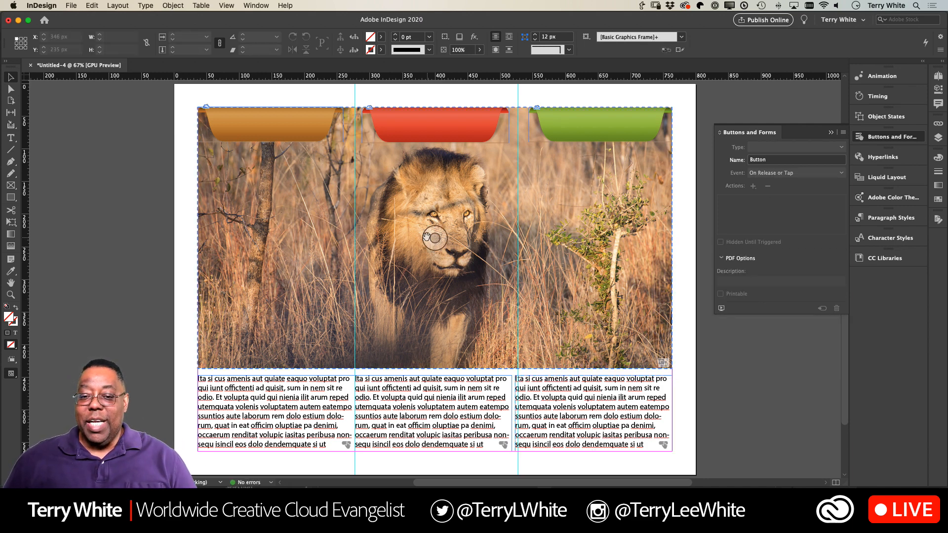
{"action": "double_click", "coordinate": [309, 139]}
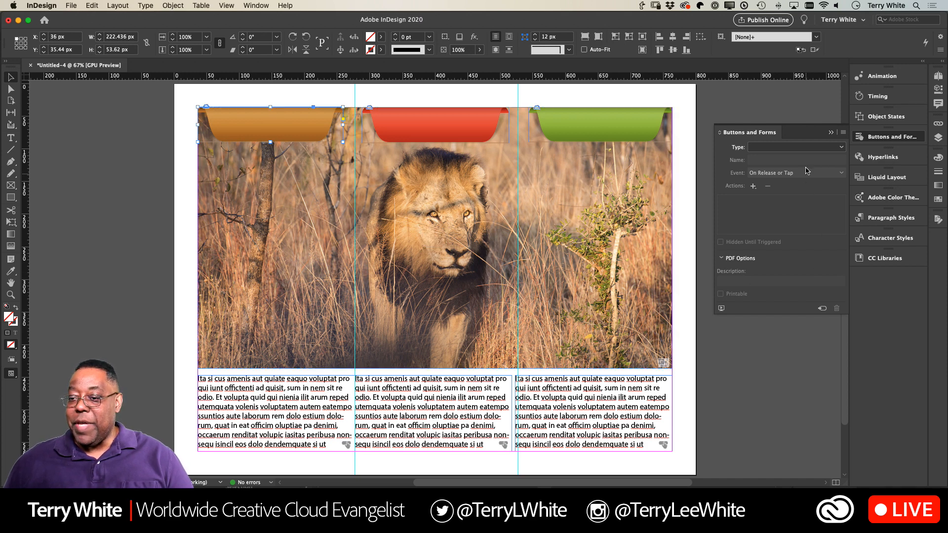
{"action": "left_click", "coordinate": [804, 150]}
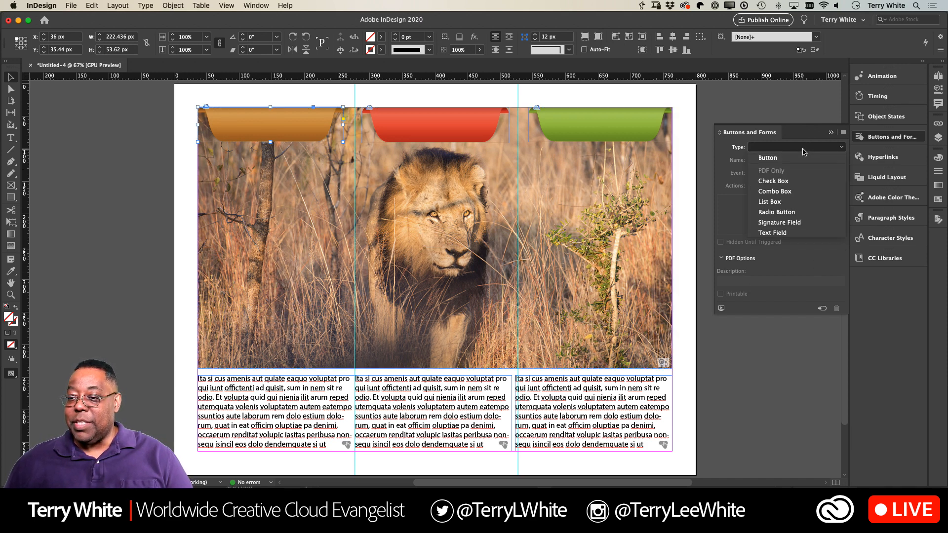
{"action": "left_click", "coordinate": [800, 158]}
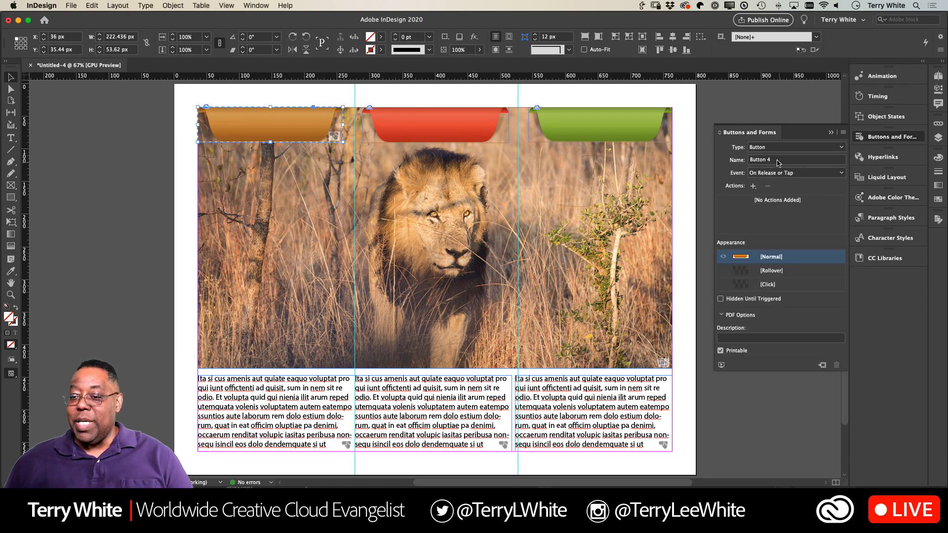
{"action": "left_click_drag", "start_coordinate": [780, 160], "coordinate": [723, 161]}
{"action": "type", "text": "Tab 1"}
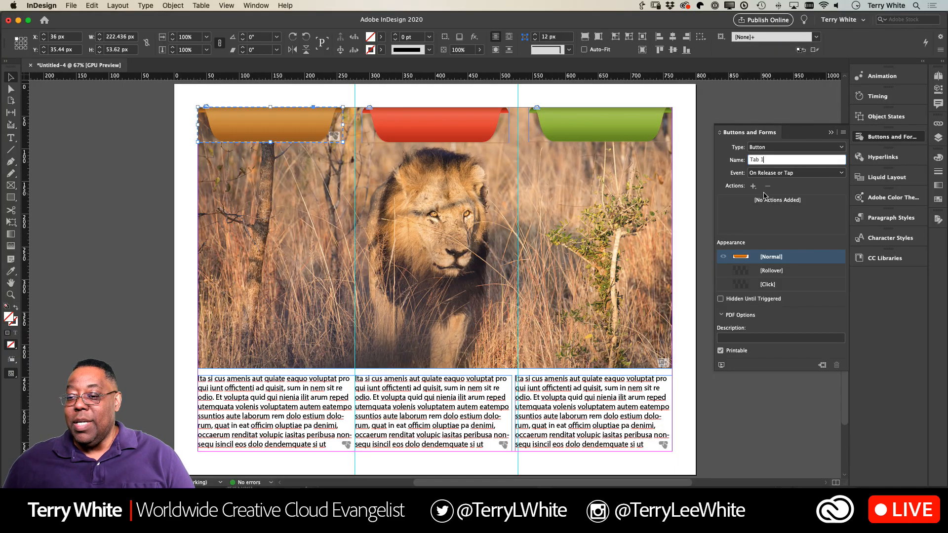
- Add a Go To State action to the Tab 1 button, targeting State 1 of the Pictures object
{"action": "left_click", "coordinate": [754, 187]}
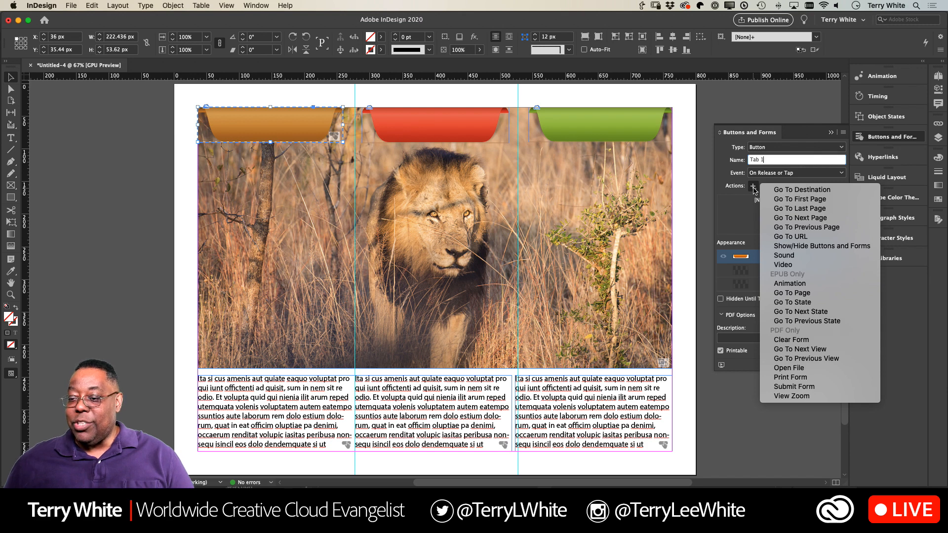
{"action": "left_click", "coordinate": [854, 303]}
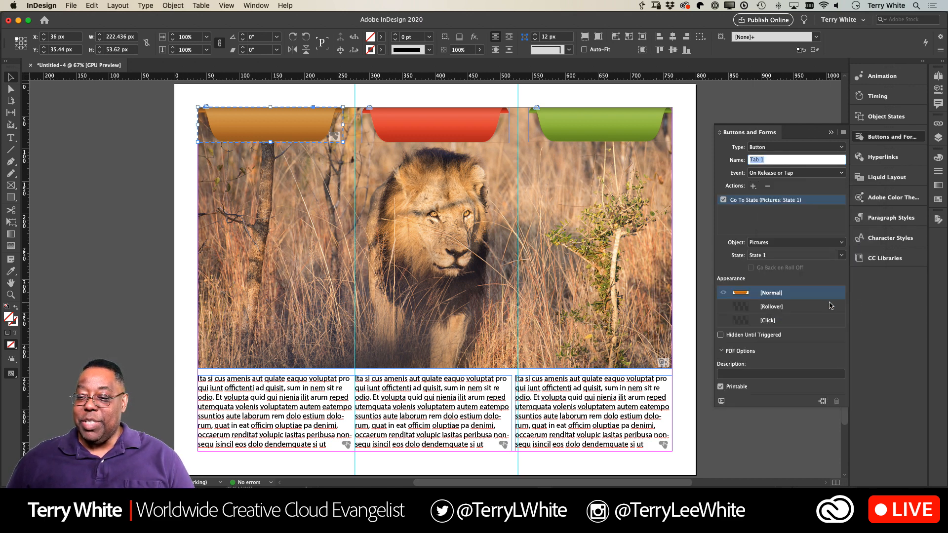
{"action": "left_click", "coordinate": [774, 257]}
{"action": "left_click", "coordinate": [775, 257]}
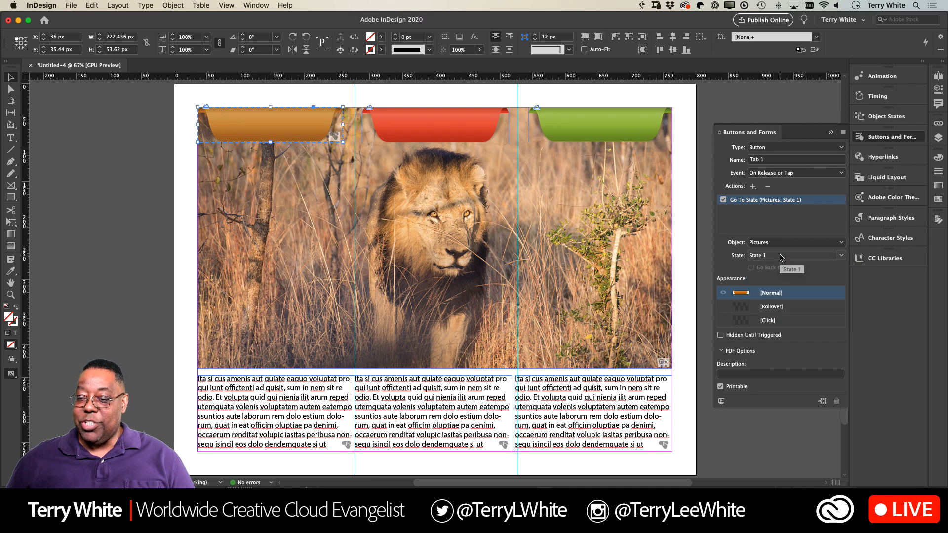
{"action": "left_click", "coordinate": [782, 257]}
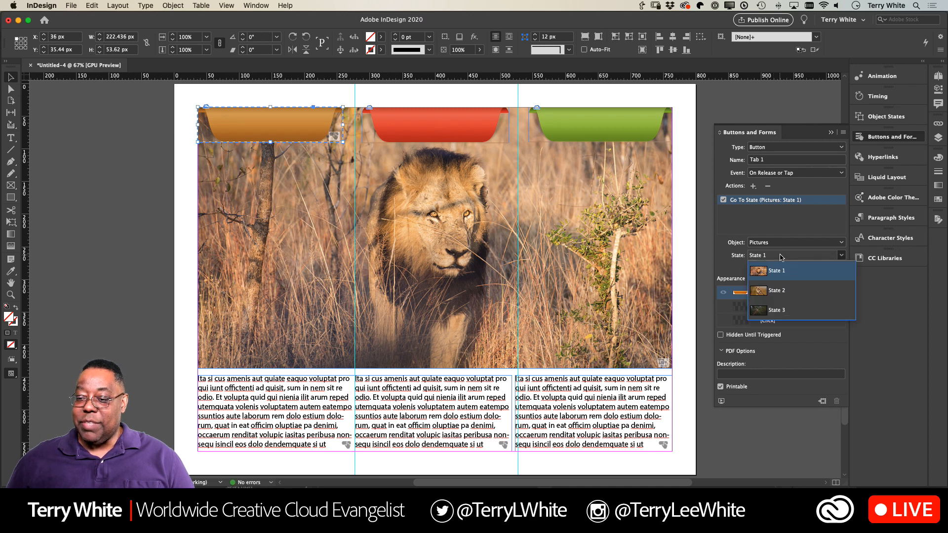
{"action": "left_click", "coordinate": [725, 219]}
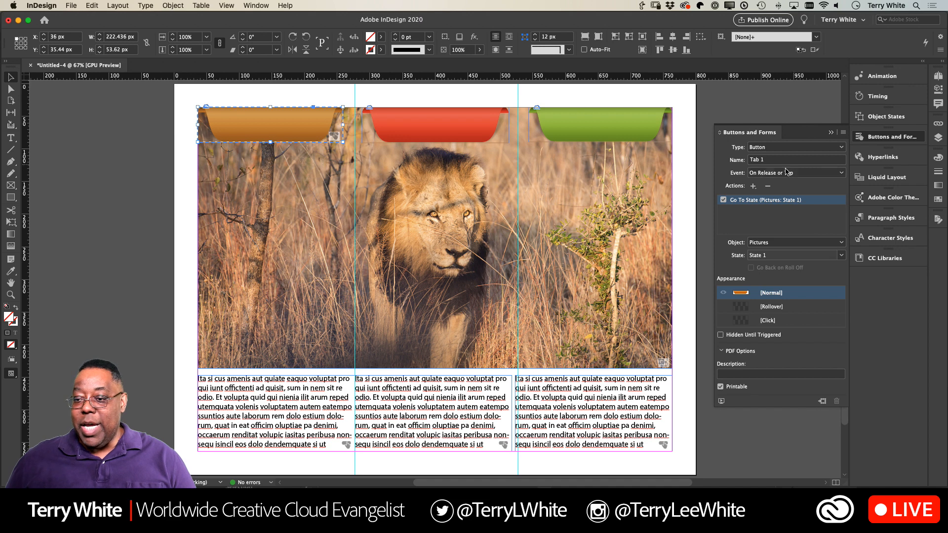
- Add a Show/Hide Buttons and Forms action to the Tab 1 button that shows Text 1 and hides Text 2 and Text 3
{"action": "left_click", "coordinate": [754, 187]}
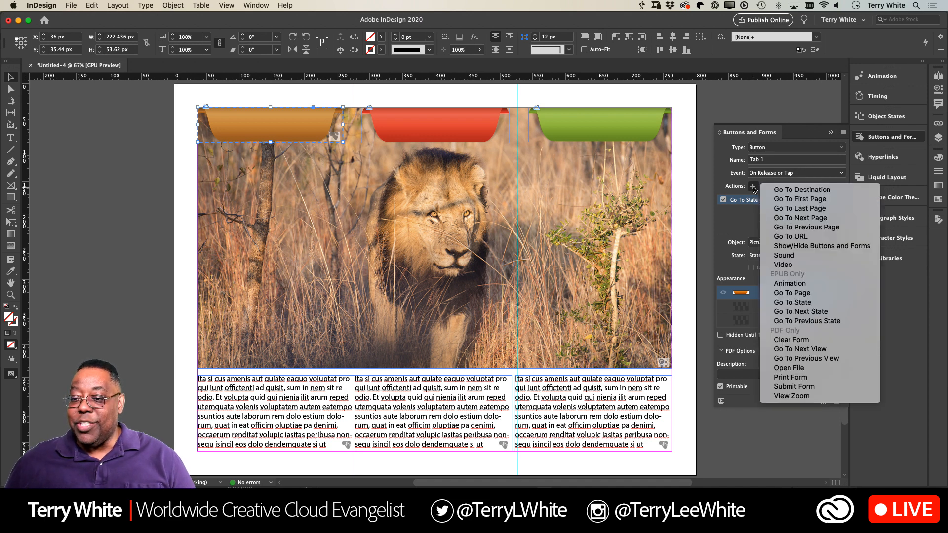
{"action": "left_click", "coordinate": [788, 247]}
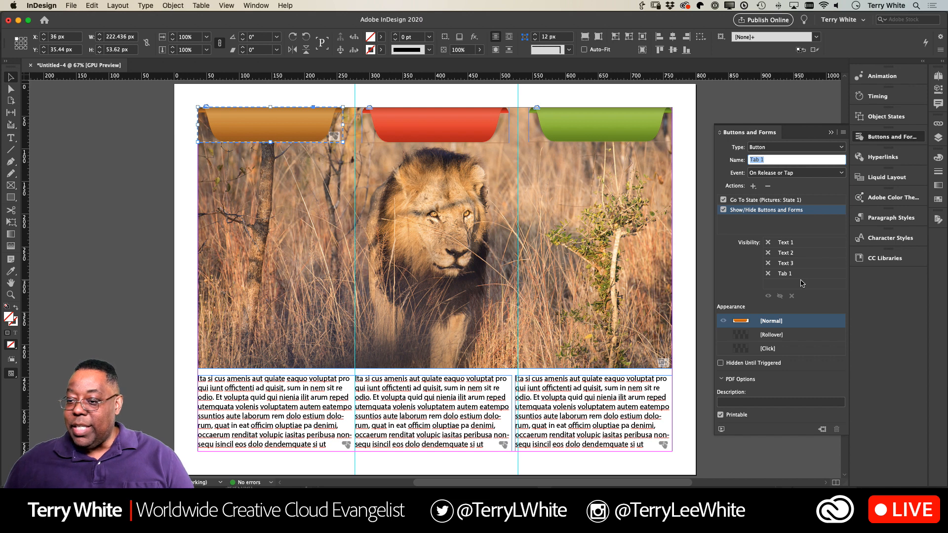
{"action": "left_click", "coordinate": [769, 243]}
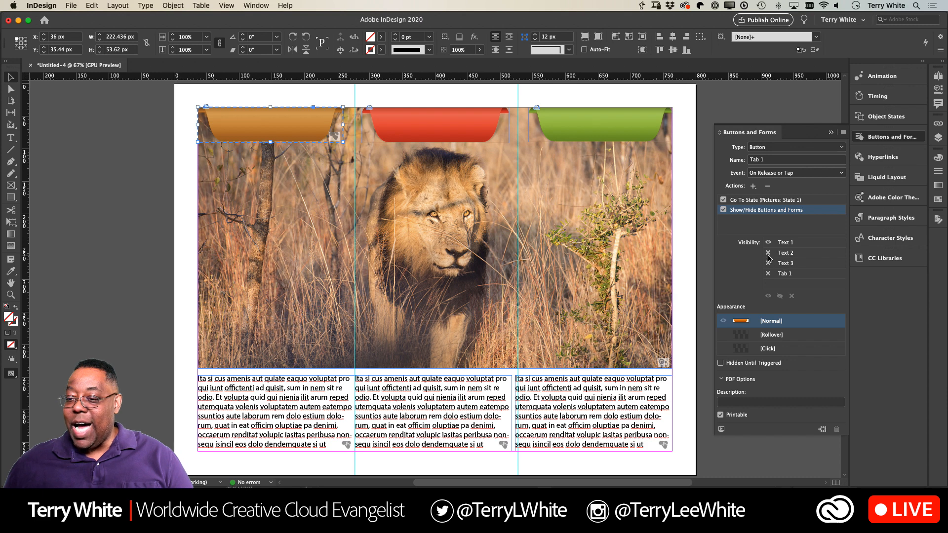
{"action": "left_click", "coordinate": [769, 254]}
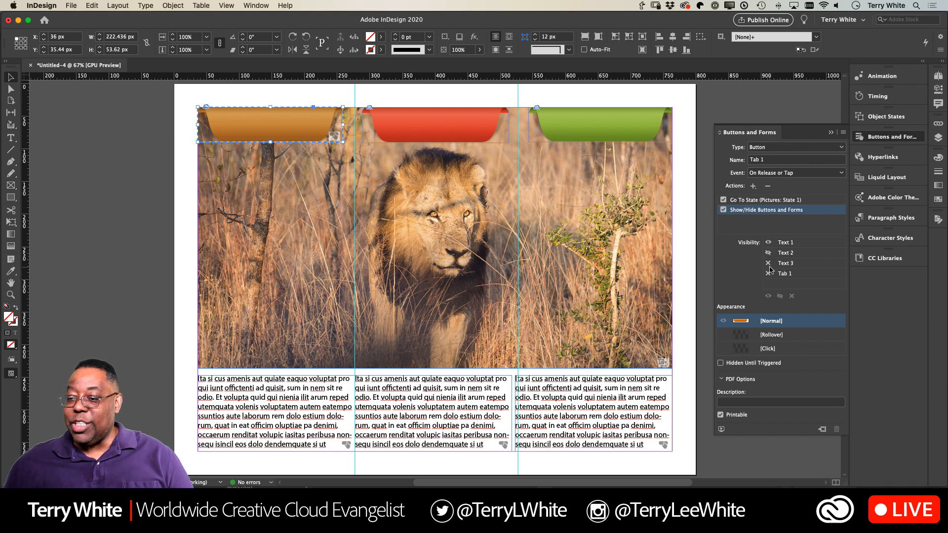
{"action": "left_click", "coordinate": [769, 264]}
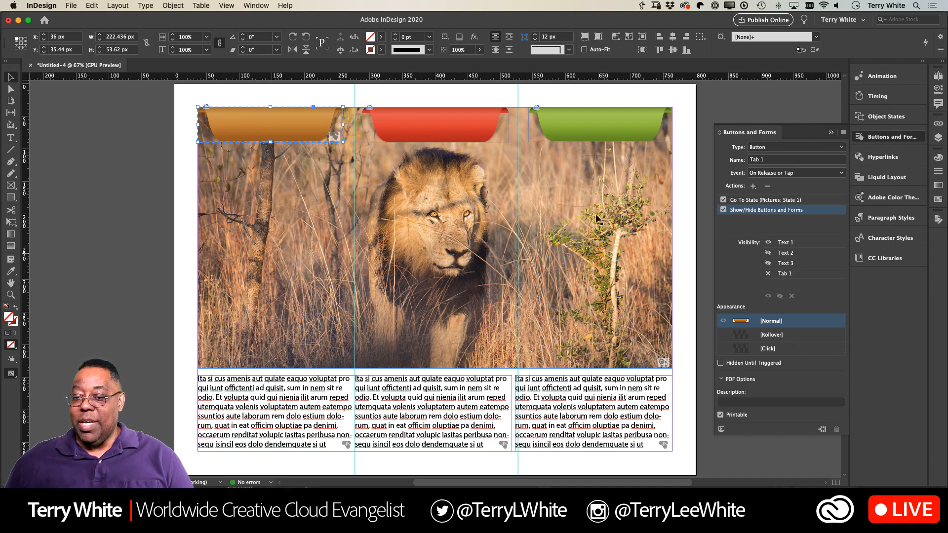
- Convert the red tab graphic into a button named Tab 2
{"action": "left_click", "coordinate": [465, 135]}
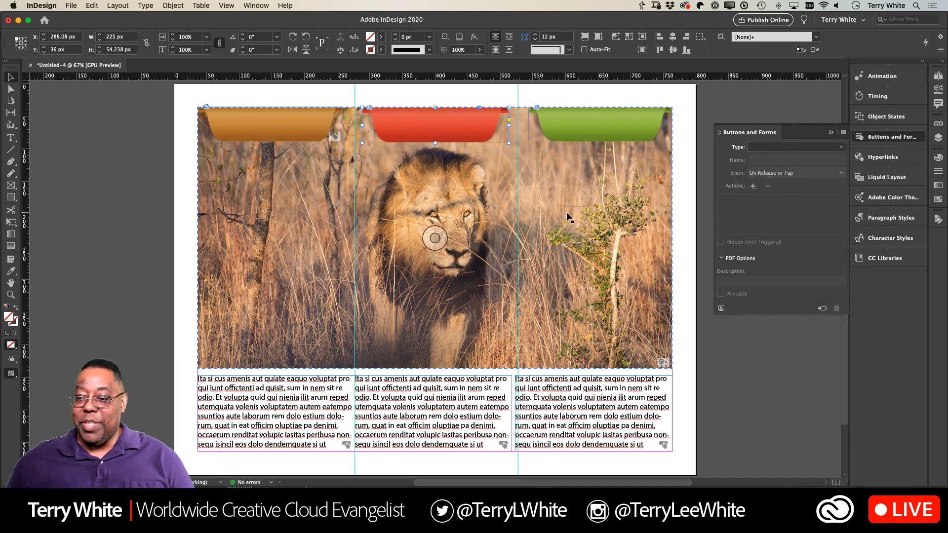
{"action": "left_click", "coordinate": [799, 147]}
{"action": "left_click", "coordinate": [796, 159]}
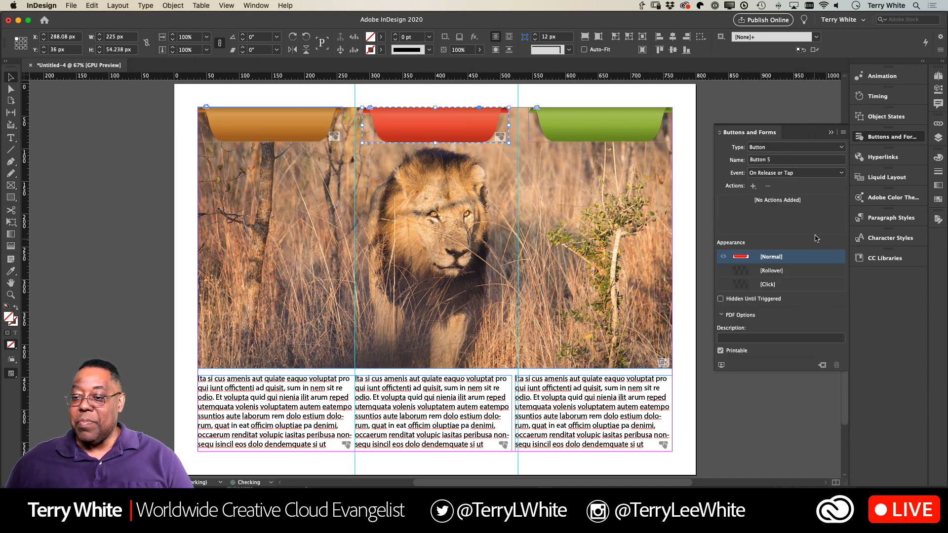
{"action": "triple_click", "coordinate": [783, 160]}
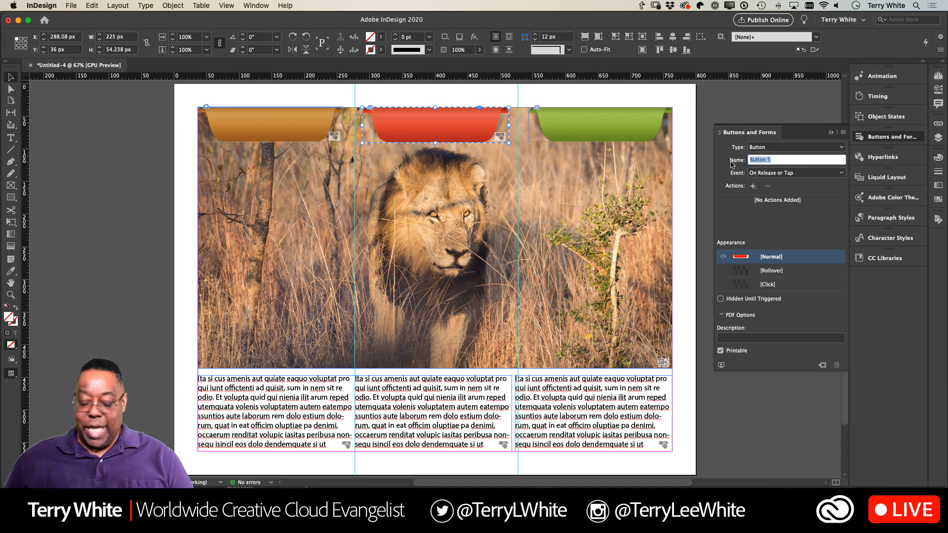
{"action": "type", "text": "Tab 2"}
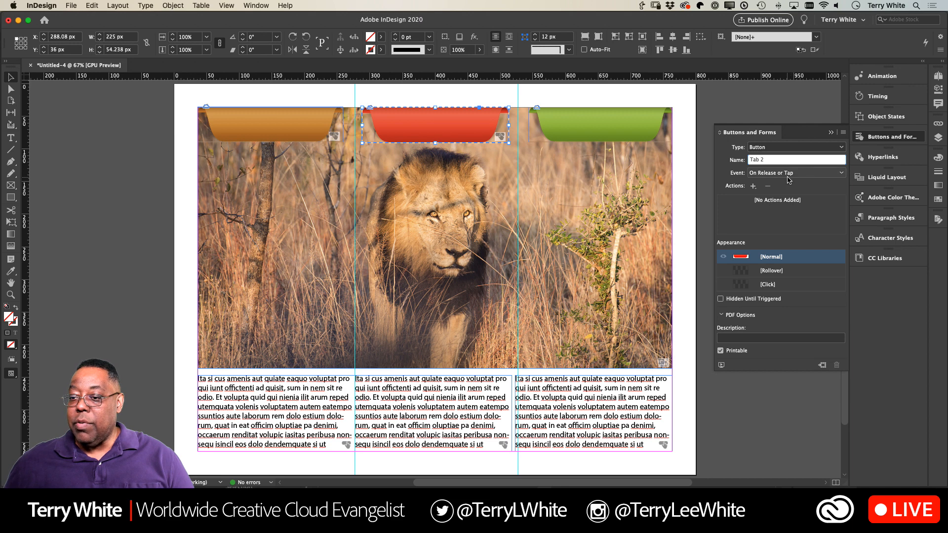
- Add a Go To State action to the Tab 2 button, targeting State 2 of the Pictures object
{"action": "left_click", "coordinate": [753, 186]}
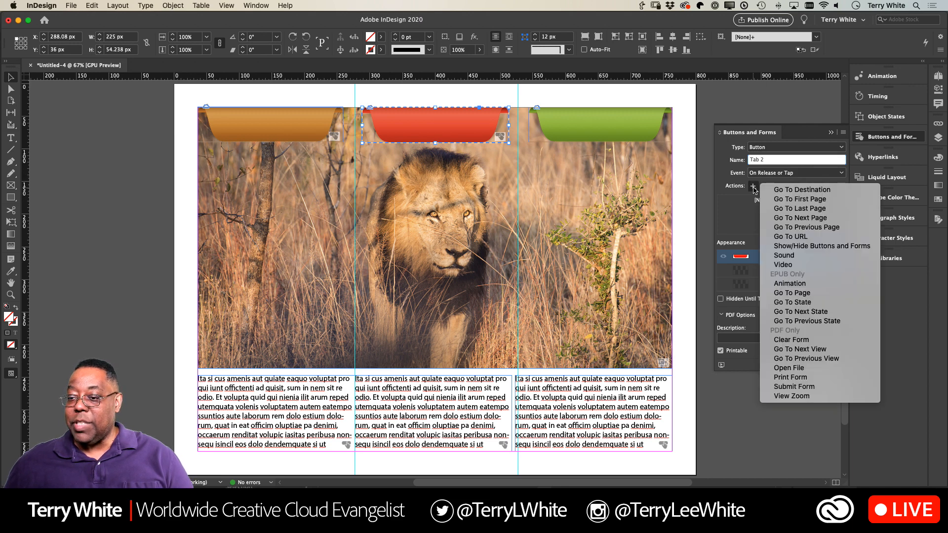
{"action": "left_click", "coordinate": [801, 303]}
{"action": "left_click", "coordinate": [781, 256]}
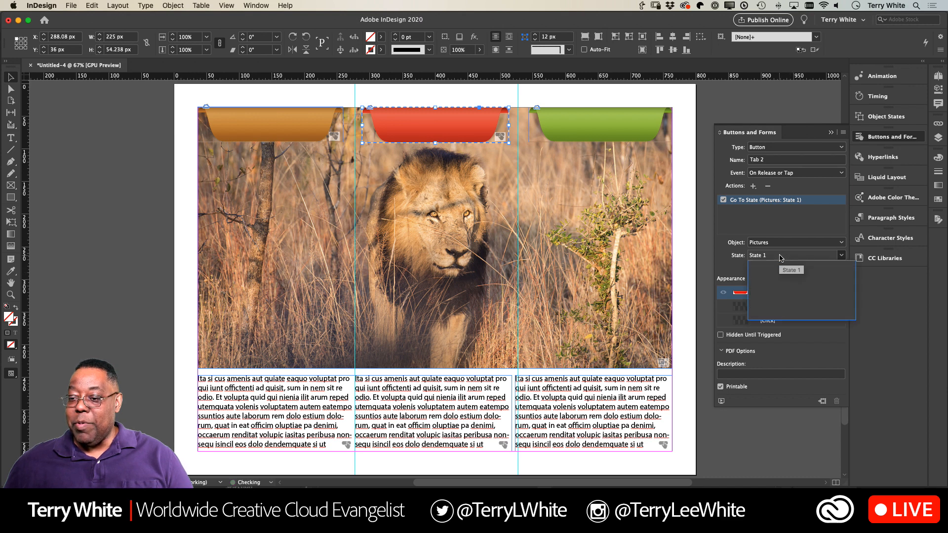
{"action": "left_click", "coordinate": [842, 256]}
{"action": "left_click", "coordinate": [842, 256]}
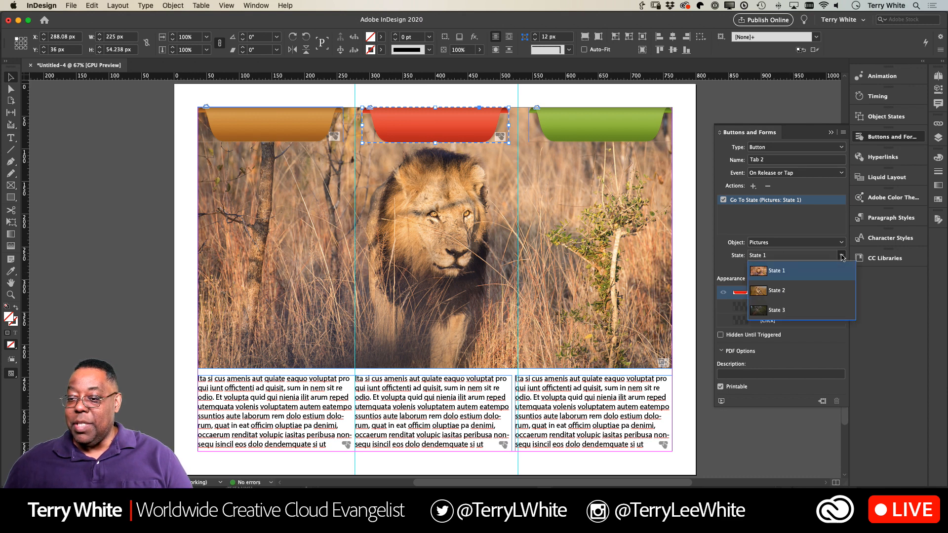
{"action": "left_click", "coordinate": [802, 292]}
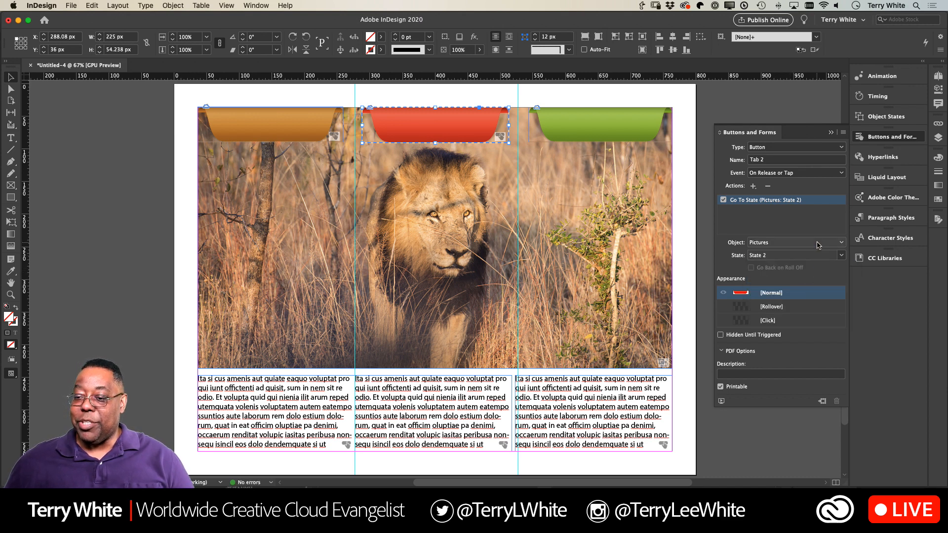
- Add a Show/Hide Buttons and Forms action to the Tab 2 button that shows Text 2 and hides Text 1 and Text 3
{"action": "left_click", "coordinate": [754, 187]}
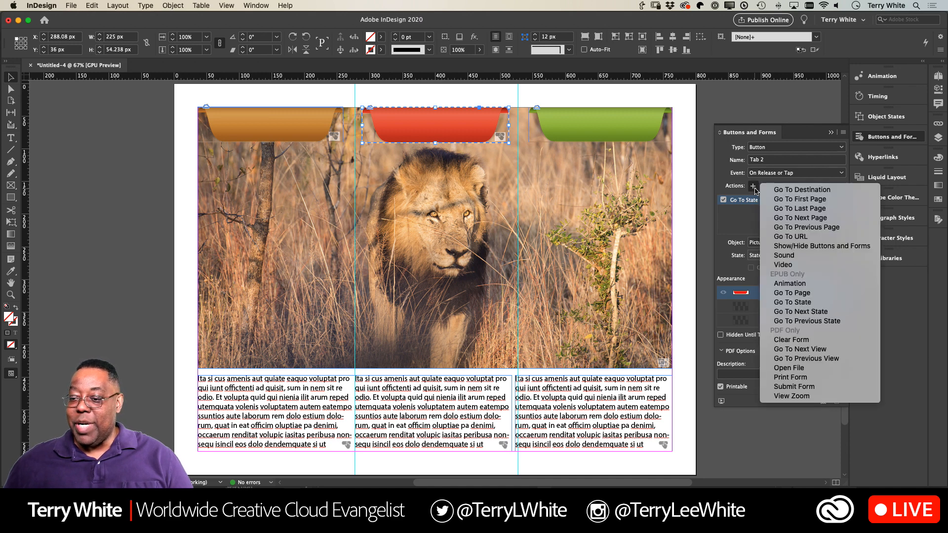
{"action": "left_click", "coordinate": [784, 248]}
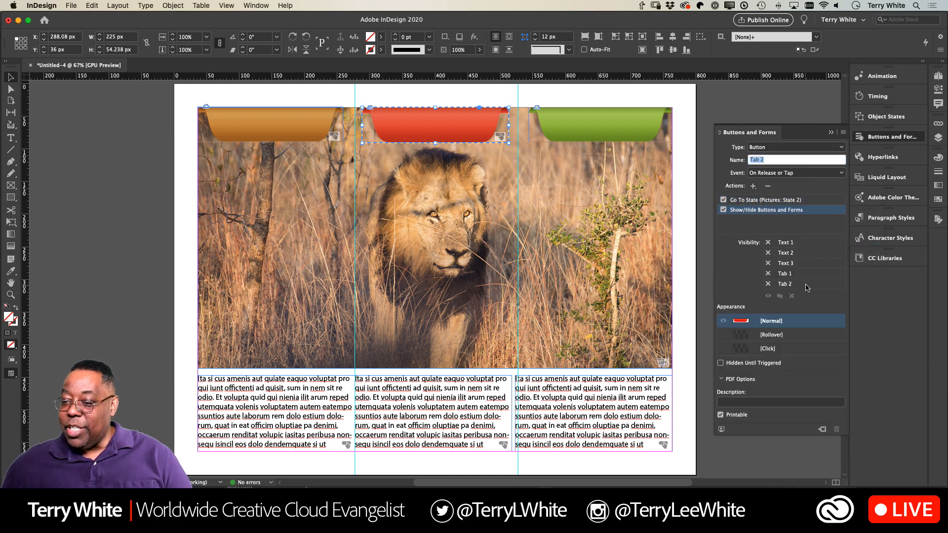
{"action": "left_click", "coordinate": [769, 275]}
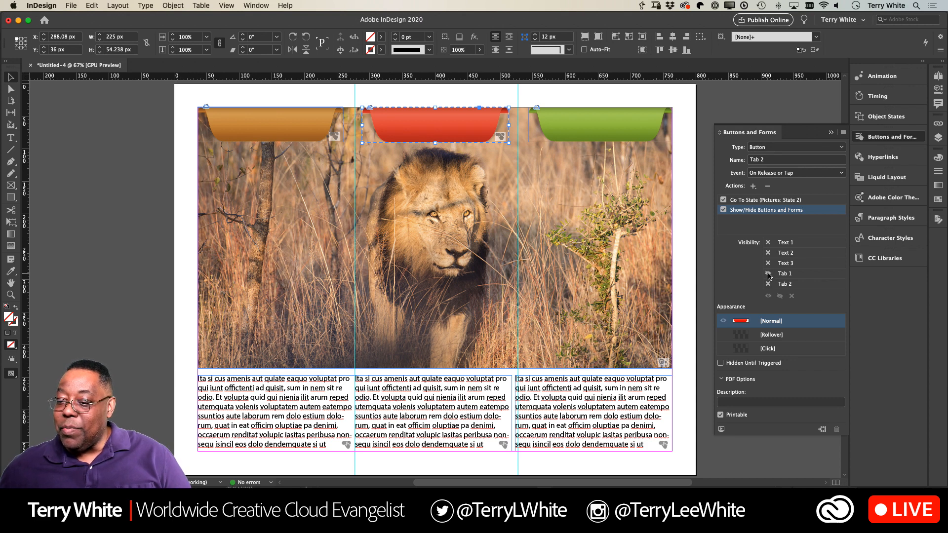
{"action": "left_click", "coordinate": [768, 243]}
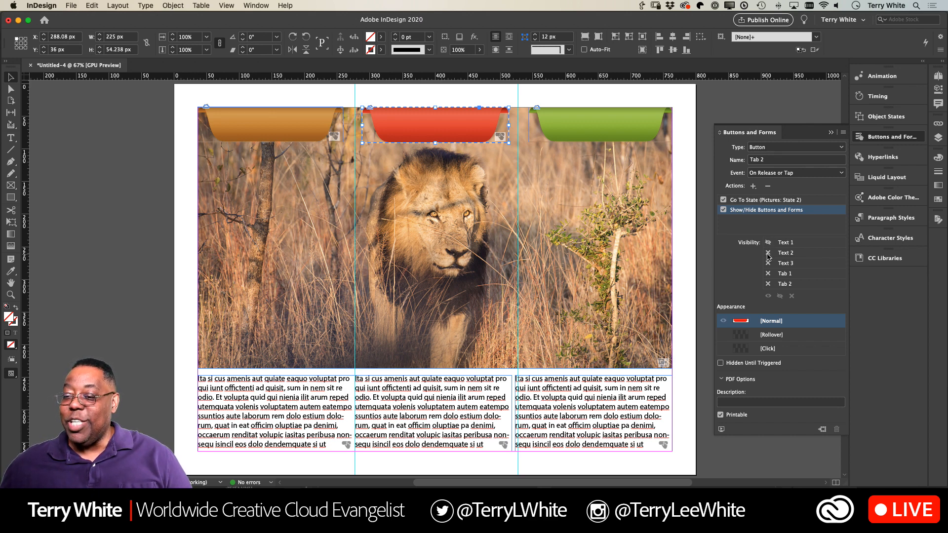
{"action": "left_click", "coordinate": [769, 253]}
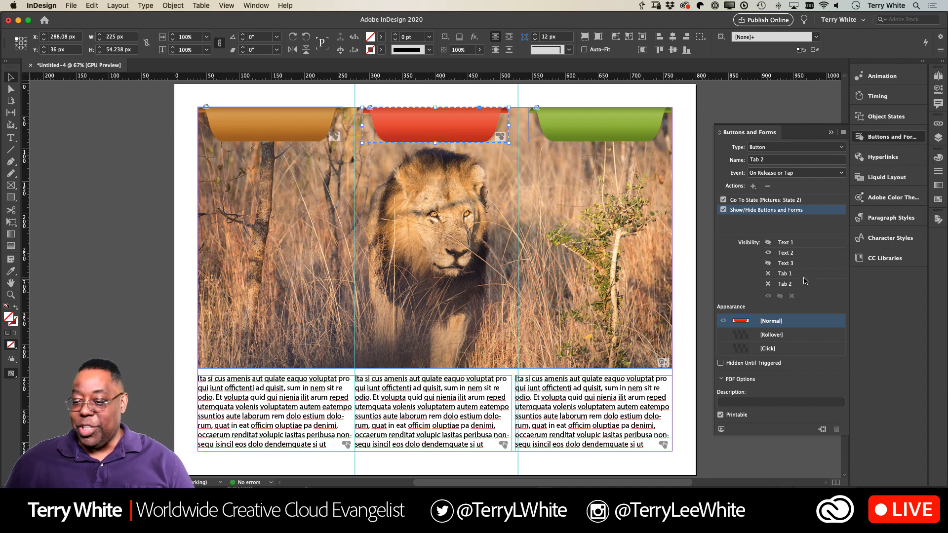
- Convert the green tab graphic into a button named Tab 3
{"action": "left_click", "coordinate": [600, 132]}
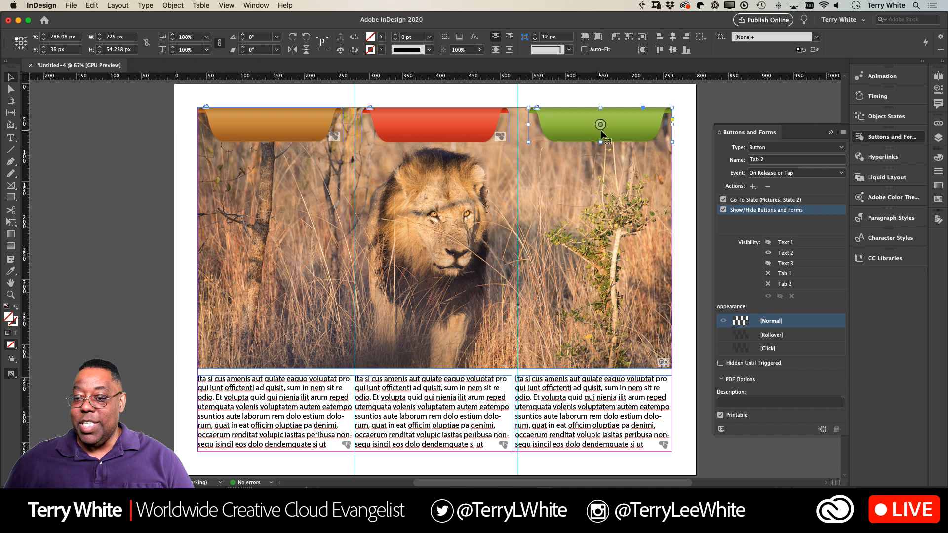
{"action": "left_click", "coordinate": [773, 148]}
{"action": "left_click", "coordinate": [770, 157]}
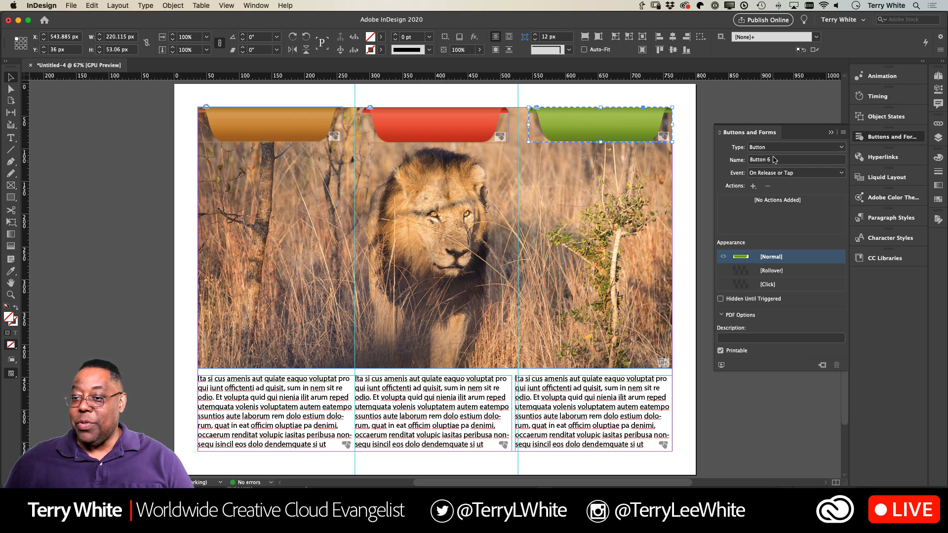
{"action": "left_click_drag", "start_coordinate": [782, 162], "coordinate": [744, 164]}
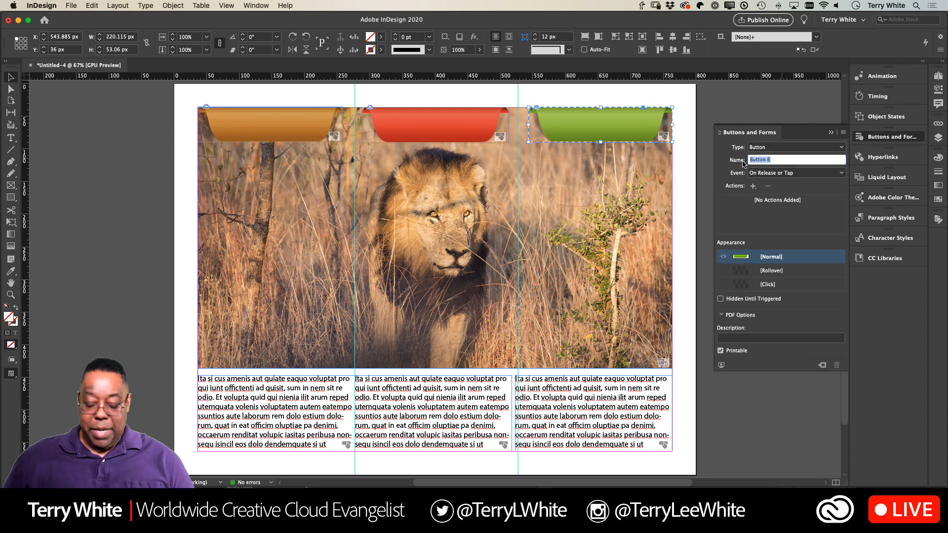
{"action": "type", "text": "Tab 3"}
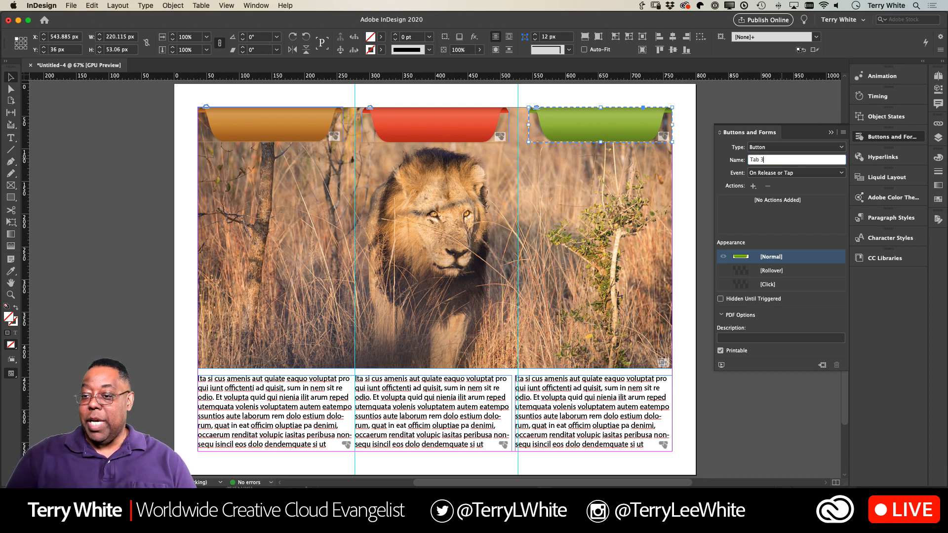
- Add a Go To State action to the Tab 3 button, targeting State 3 of the Pictures object
{"action": "left_click", "coordinate": [754, 187]}
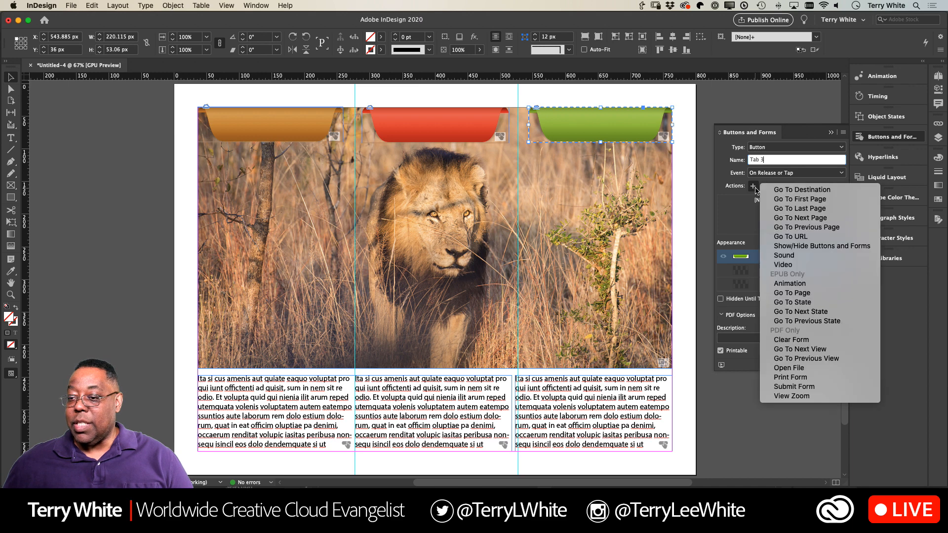
{"action": "left_click", "coordinate": [789, 303]}
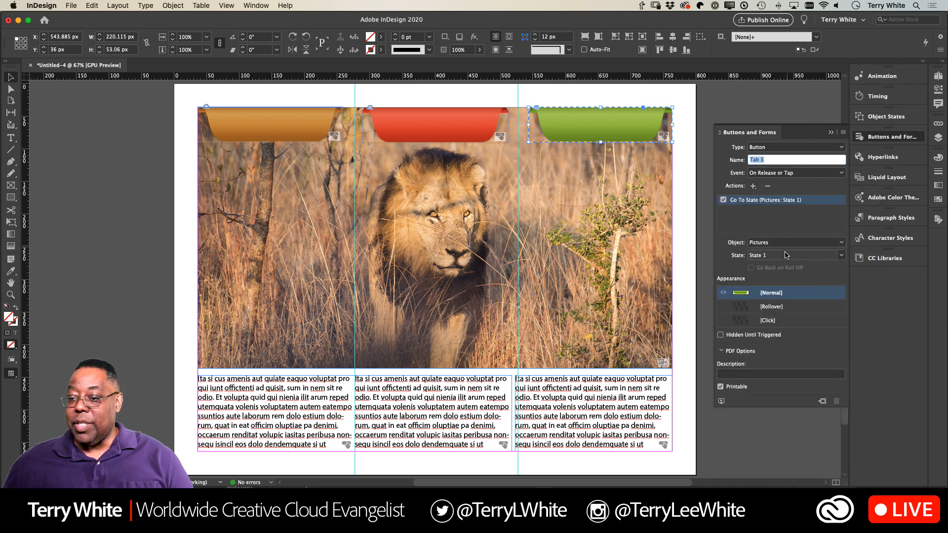
{"action": "left_click", "coordinate": [840, 256]}
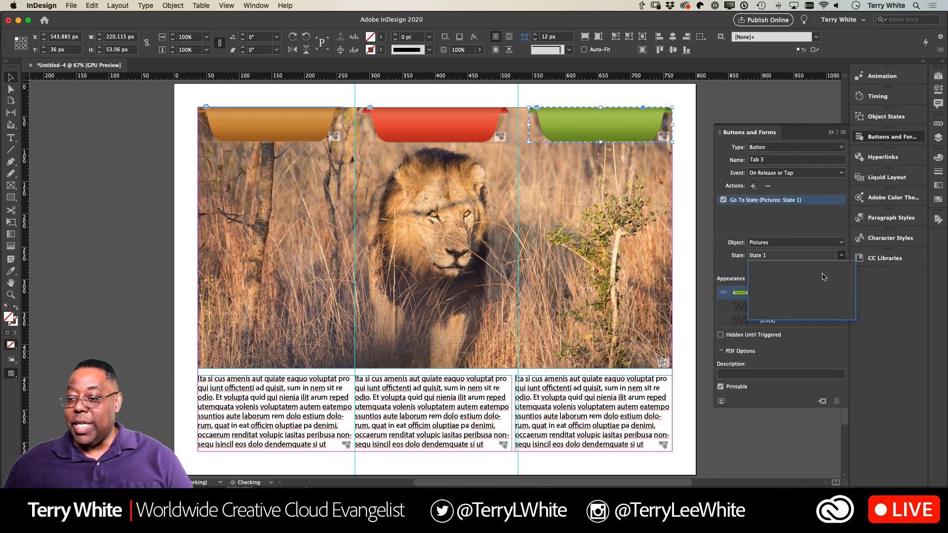
{"action": "left_click", "coordinate": [840, 255]}
{"action": "left_click", "coordinate": [841, 255]}
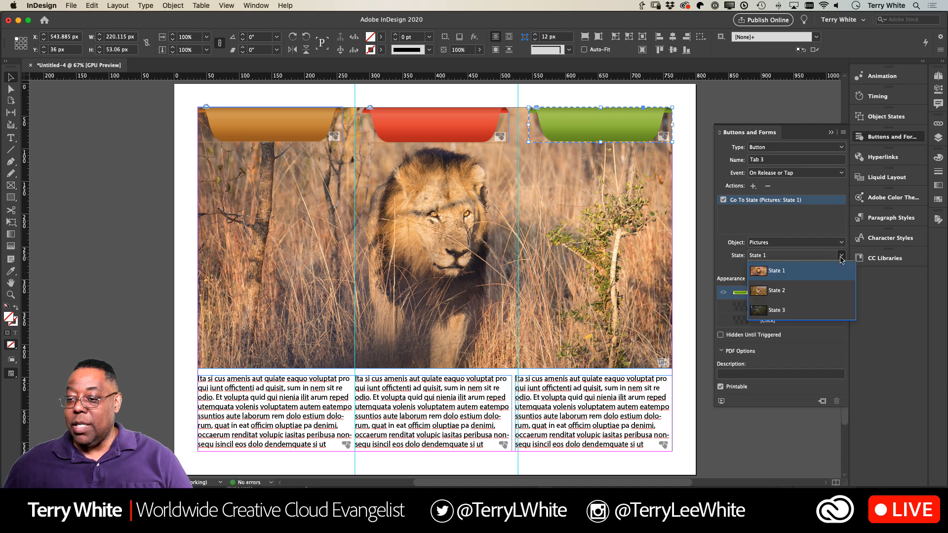
{"action": "left_click", "coordinate": [795, 306]}
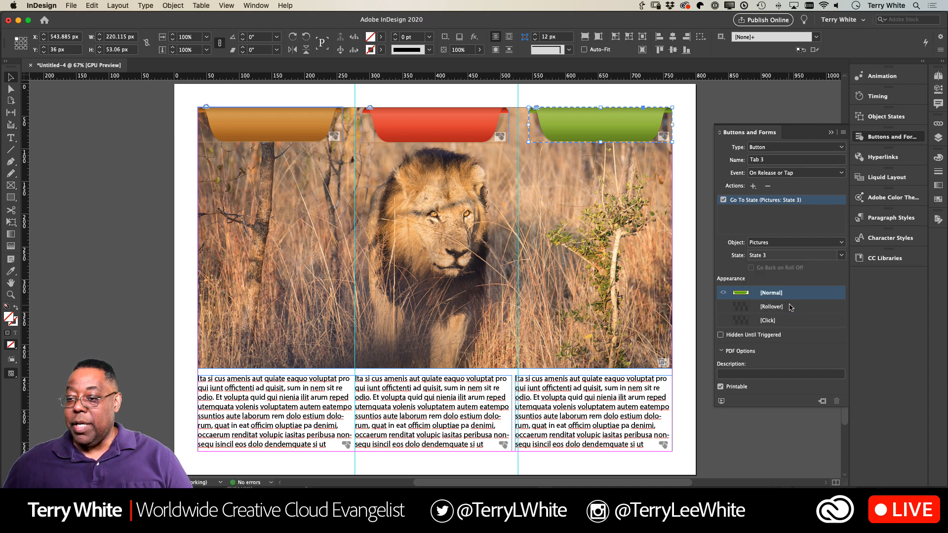
- Add a Show/Hide Buttons and Forms action to the Tab 3 button that shows Text 3 and hides Text 1 and Text 2
{"action": "left_click", "coordinate": [752, 187]}
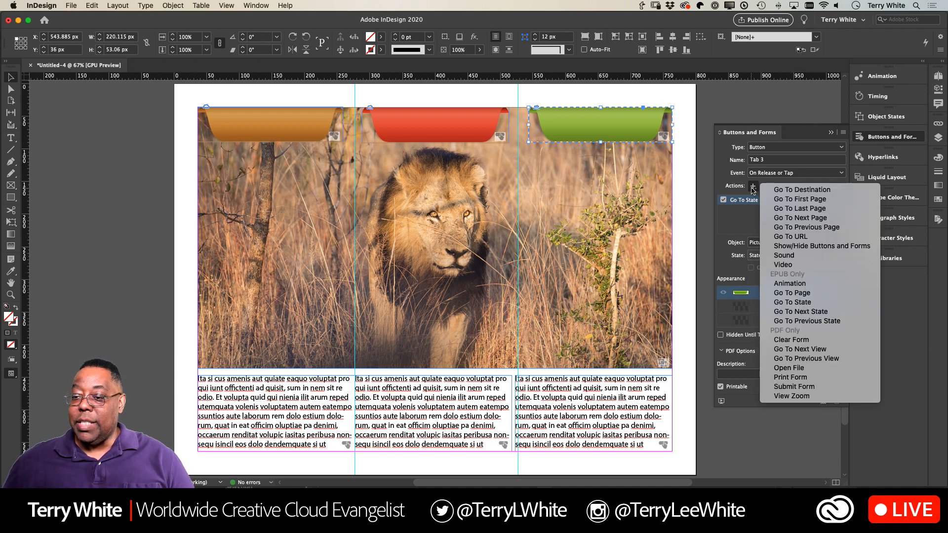
{"action": "left_click", "coordinate": [773, 246]}
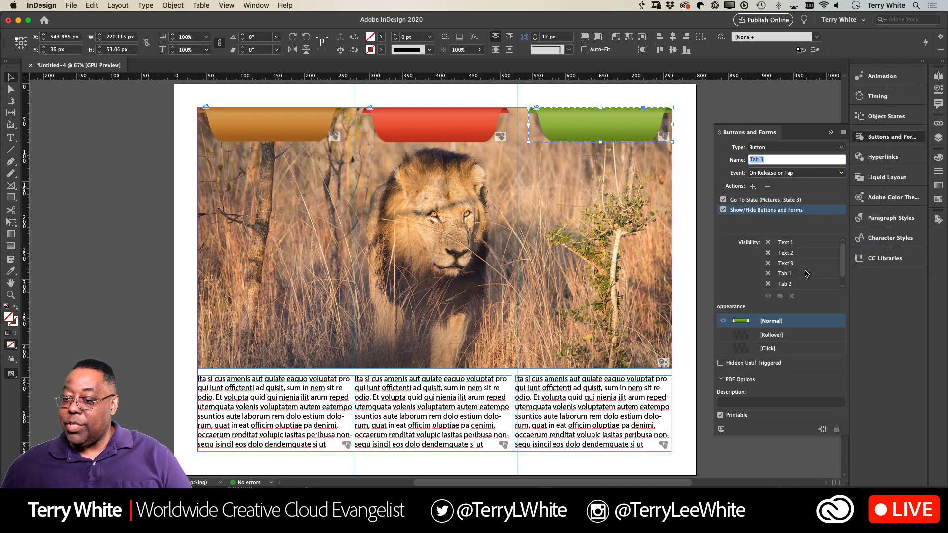
{"action": "left_click", "coordinate": [769, 244]}
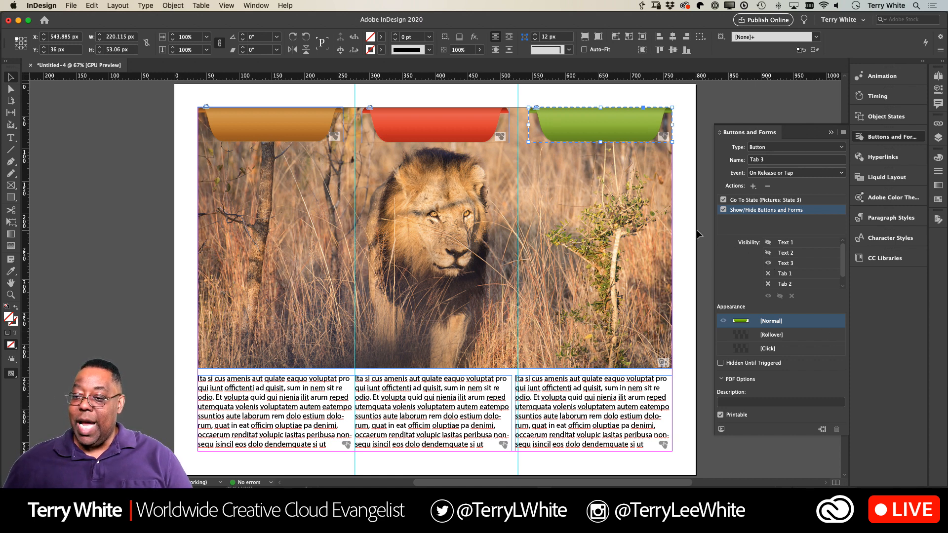
{"action": "left_click", "coordinate": [832, 133]}
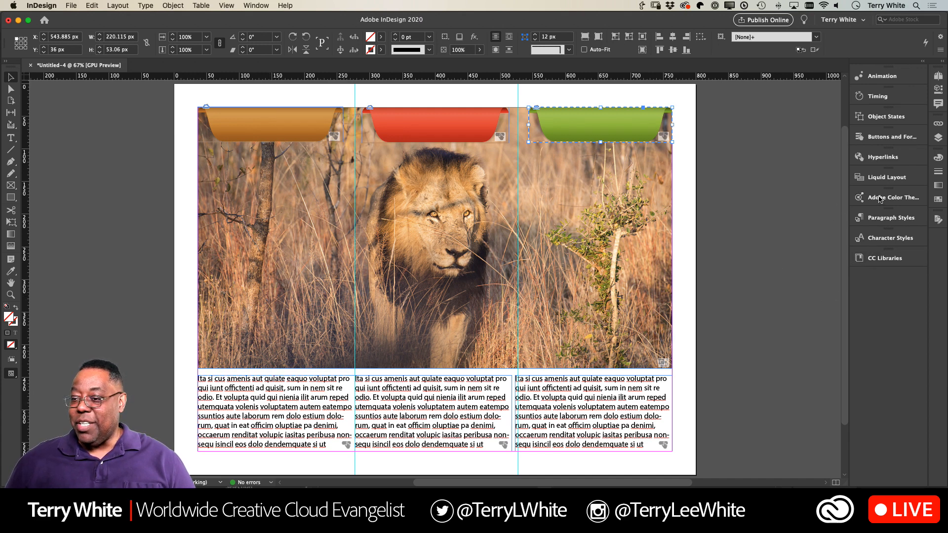
- Preview the page's interactivity, test the orange, red and green tab buttons, and collapse the preview
{"action": "left_click", "coordinate": [873, 77]}
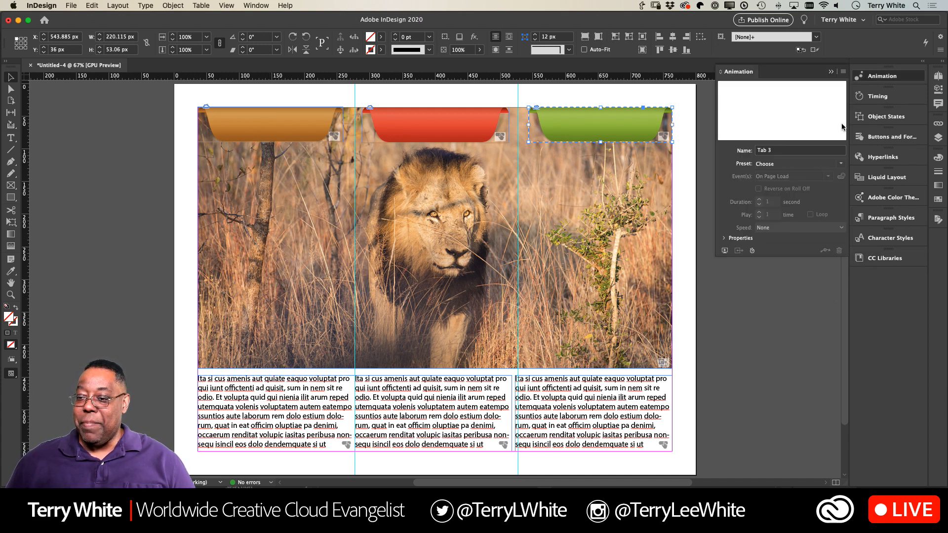
{"action": "left_click", "coordinate": [725, 252]}
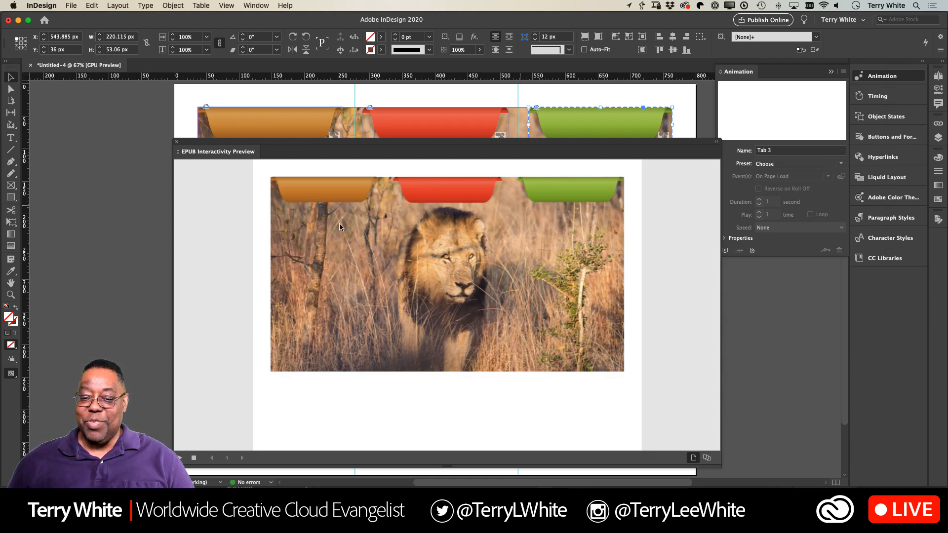
{"action": "left_click", "coordinate": [334, 197]}
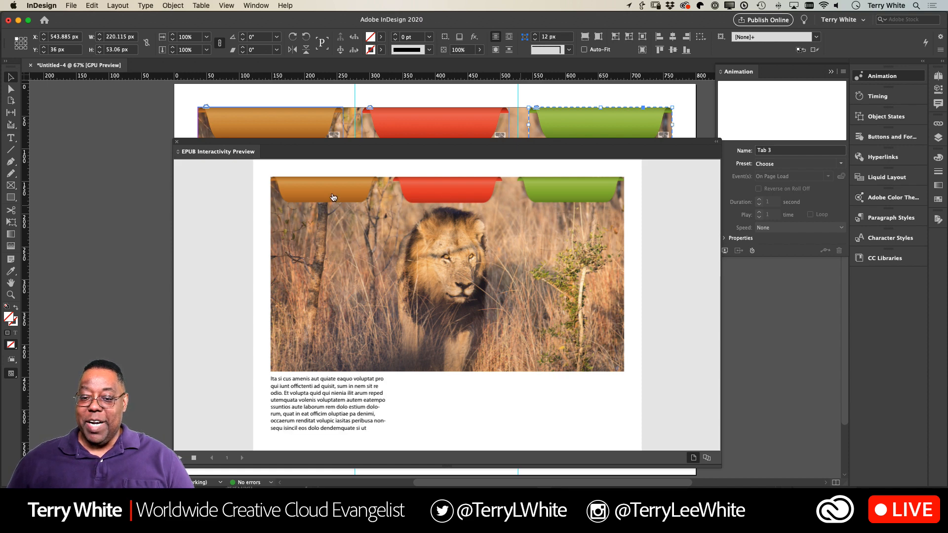
{"action": "left_click", "coordinate": [426, 196]}
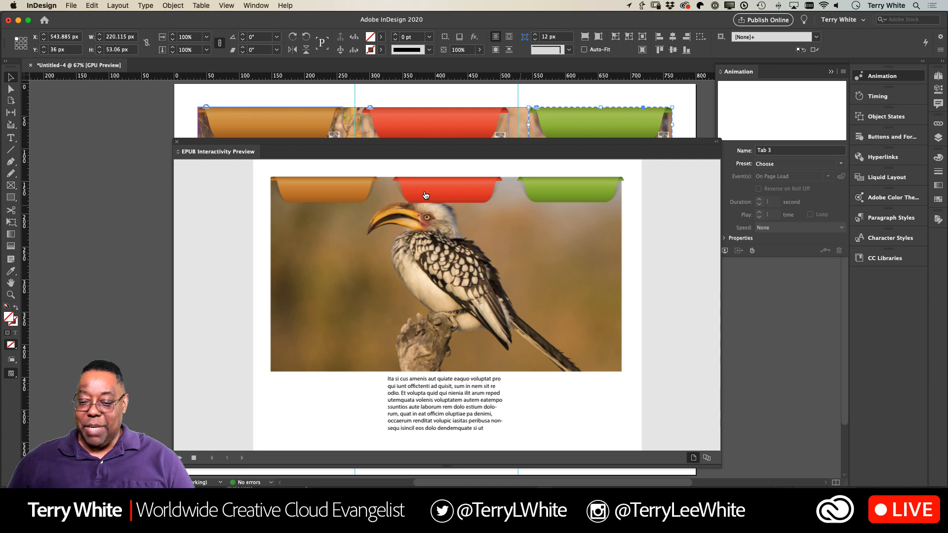
{"action": "left_click", "coordinate": [540, 197]}
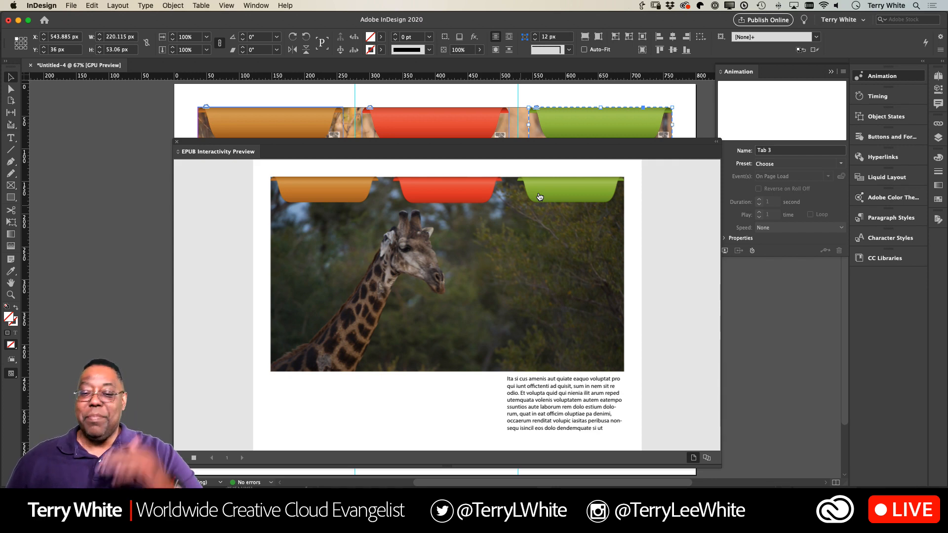
{"action": "left_click", "coordinate": [341, 193]}
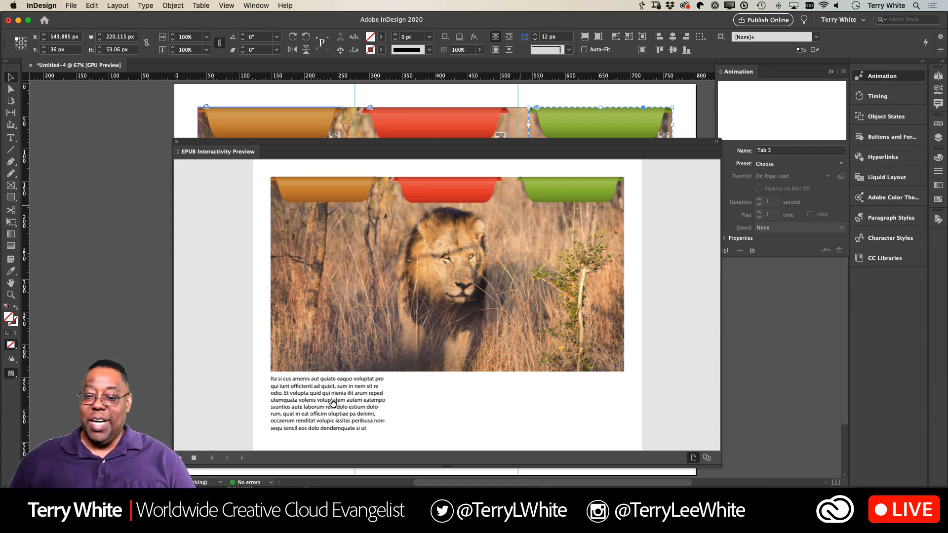
{"action": "left_click", "coordinate": [717, 144]}
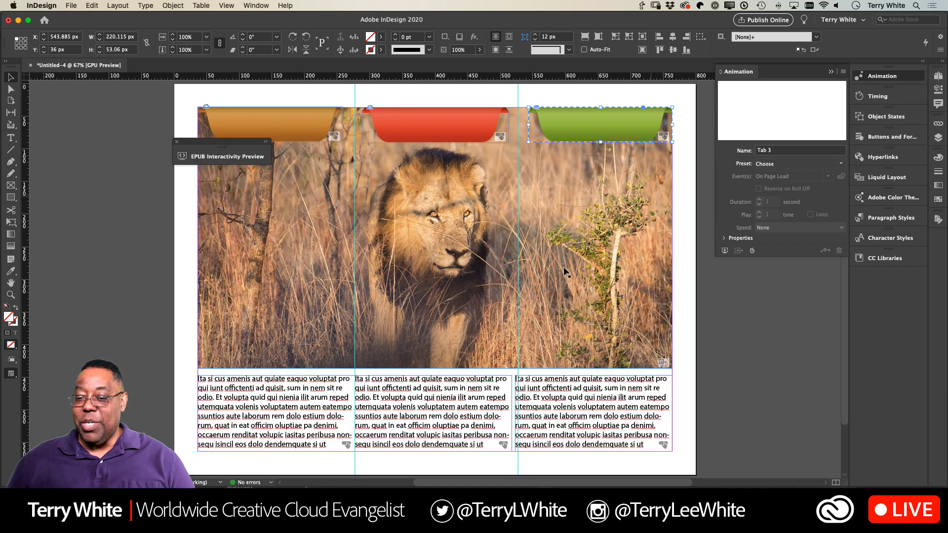
- Turn off Hidden Until Triggered for the Text 1 button under the lion photo, moving the collapsed preview off the page
{"action": "left_click", "coordinate": [286, 419]}
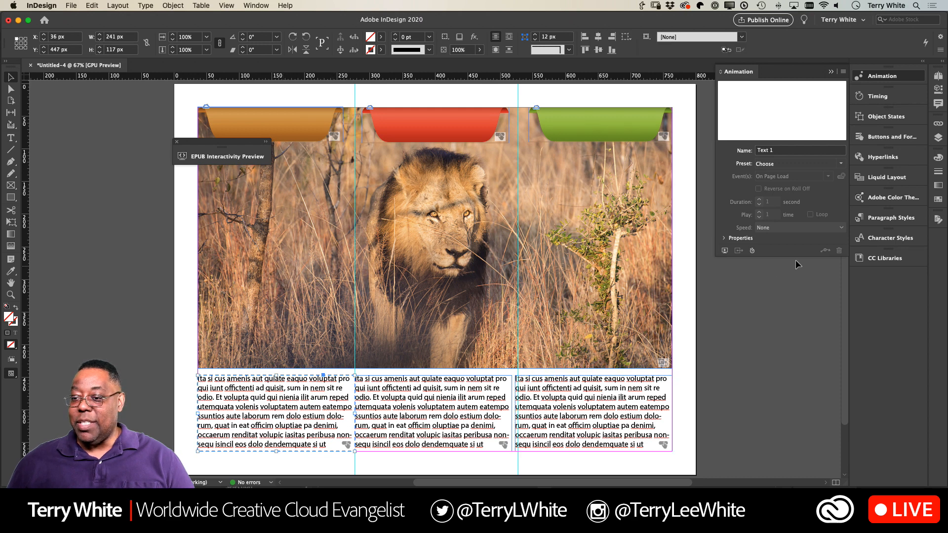
{"action": "left_click_drag", "start_coordinate": [196, 156], "coordinate": [768, 314]}
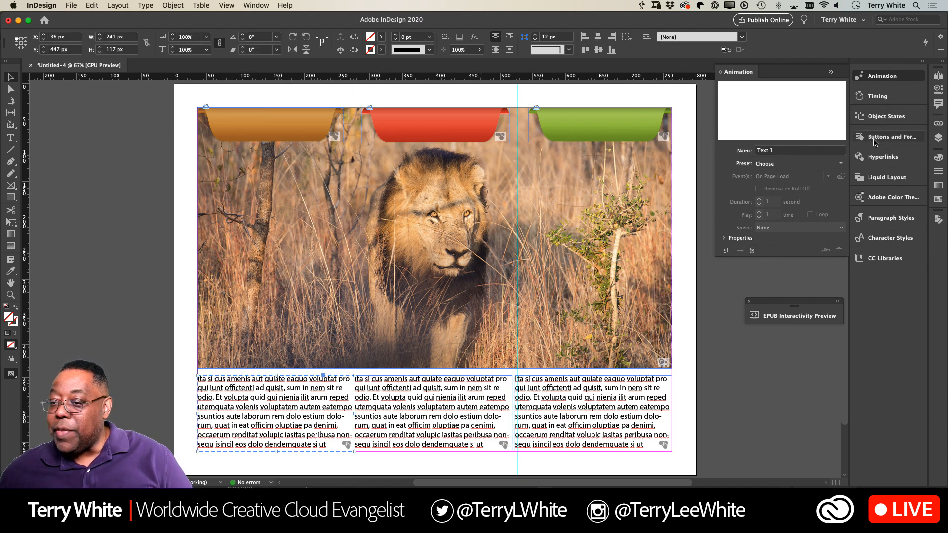
{"action": "left_click", "coordinate": [892, 136]}
{"action": "left_click", "coordinate": [720, 299]}
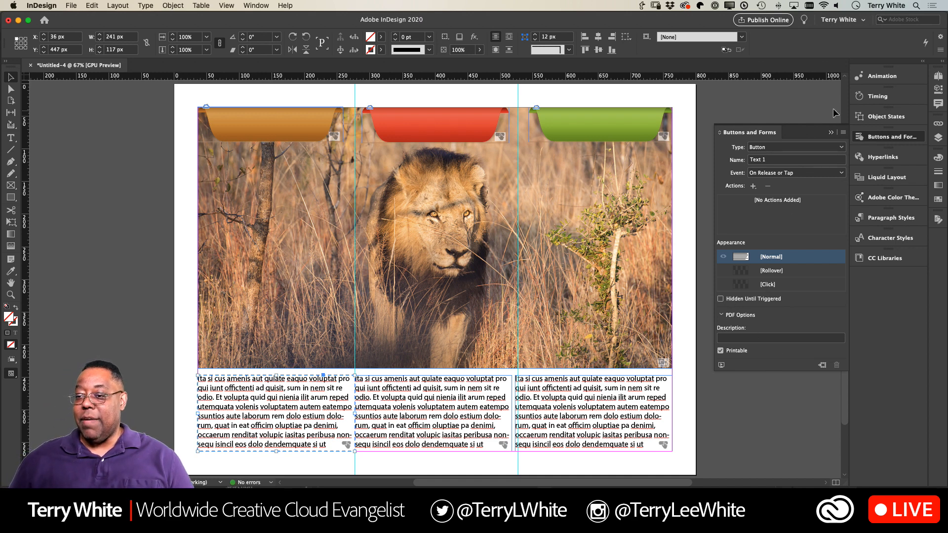
{"action": "left_click", "coordinate": [832, 132]}
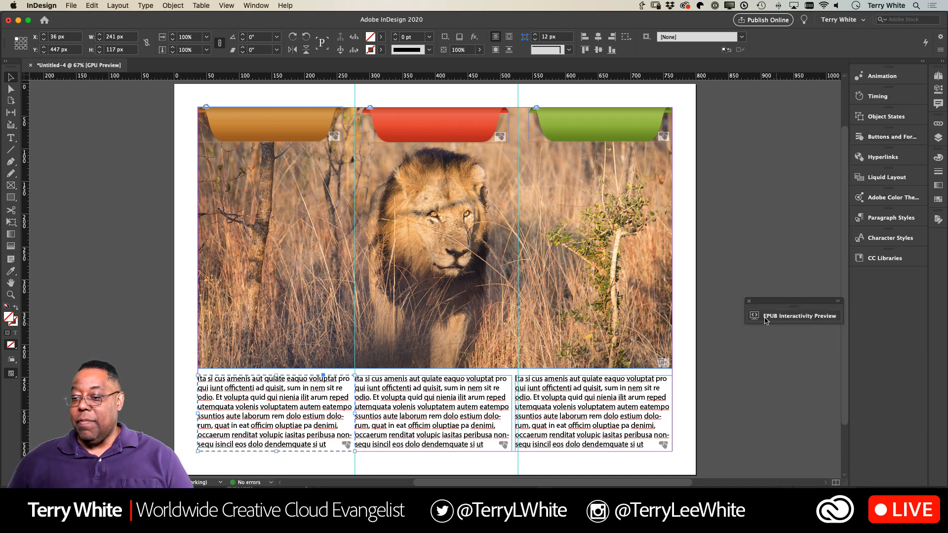
- Preview the interactivity again with Text 1 initially visible, test the three tab buttons, and close the preview
{"action": "left_click", "coordinate": [765, 317]}
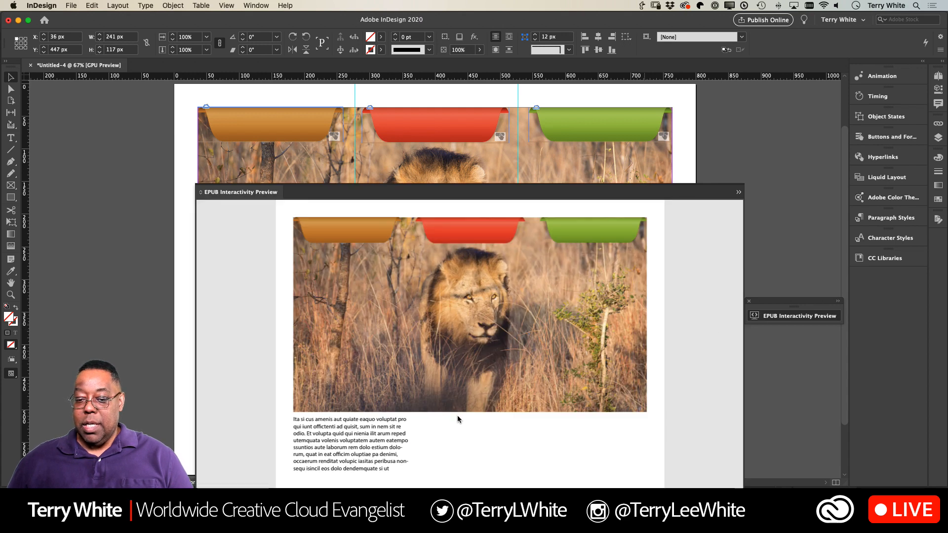
{"action": "left_click_drag", "start_coordinate": [442, 199], "coordinate": [425, 125]}
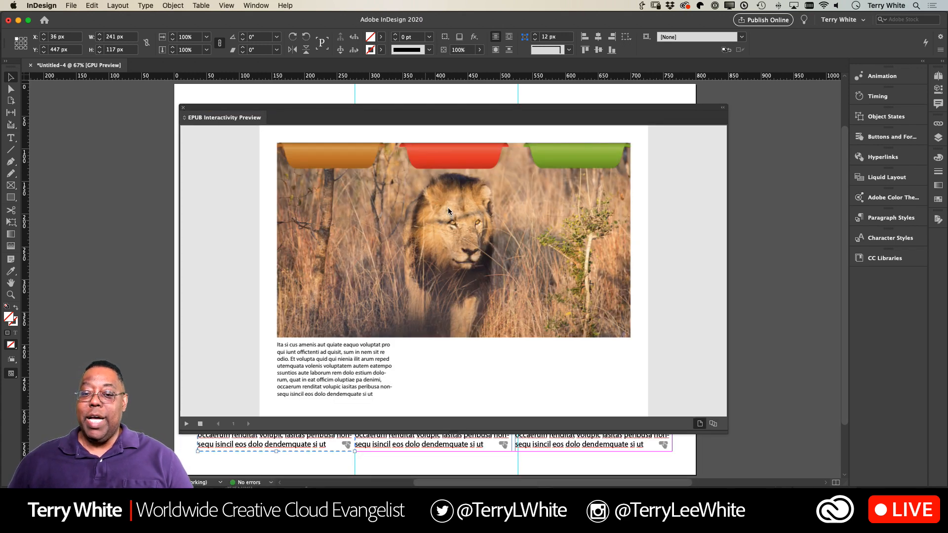
{"action": "left_click", "coordinate": [431, 162]}
{"action": "left_click", "coordinate": [576, 160]}
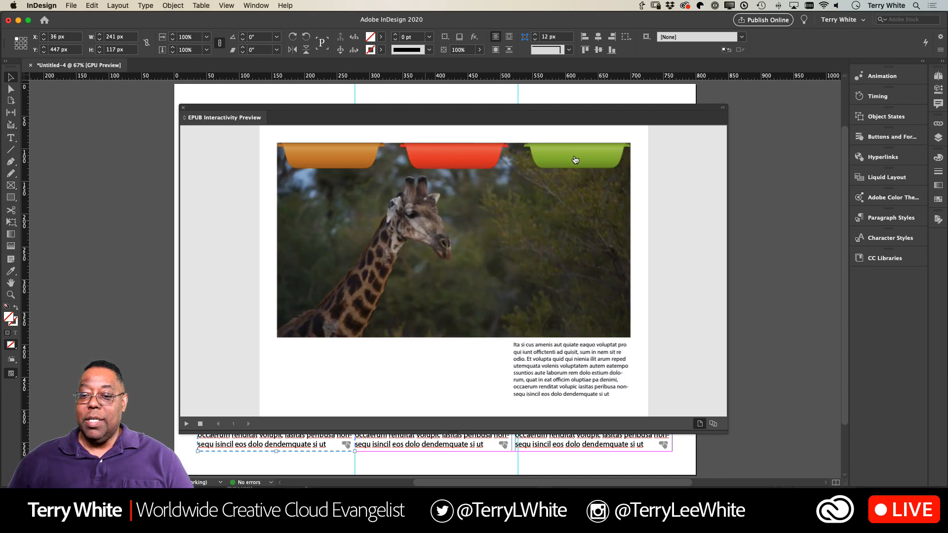
{"action": "left_click", "coordinate": [342, 166]}
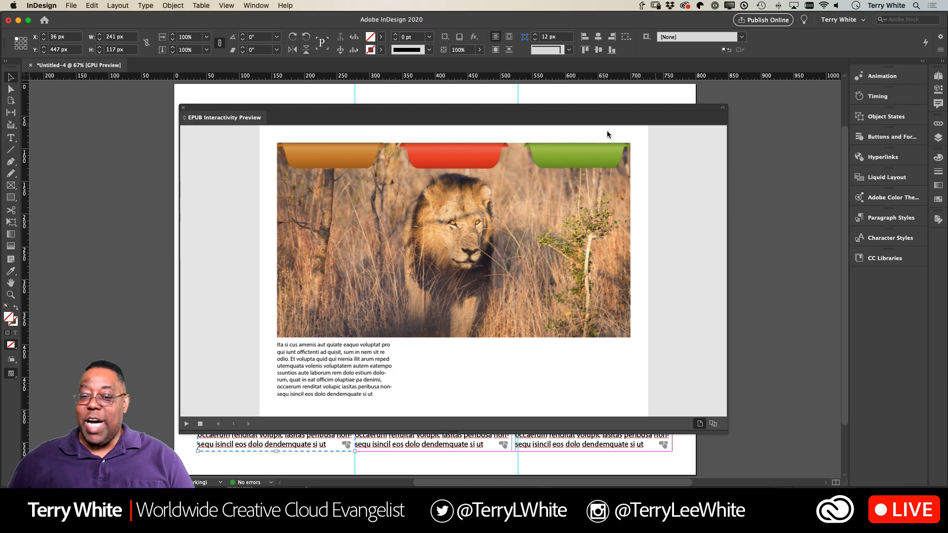
{"action": "left_click", "coordinate": [183, 107]}
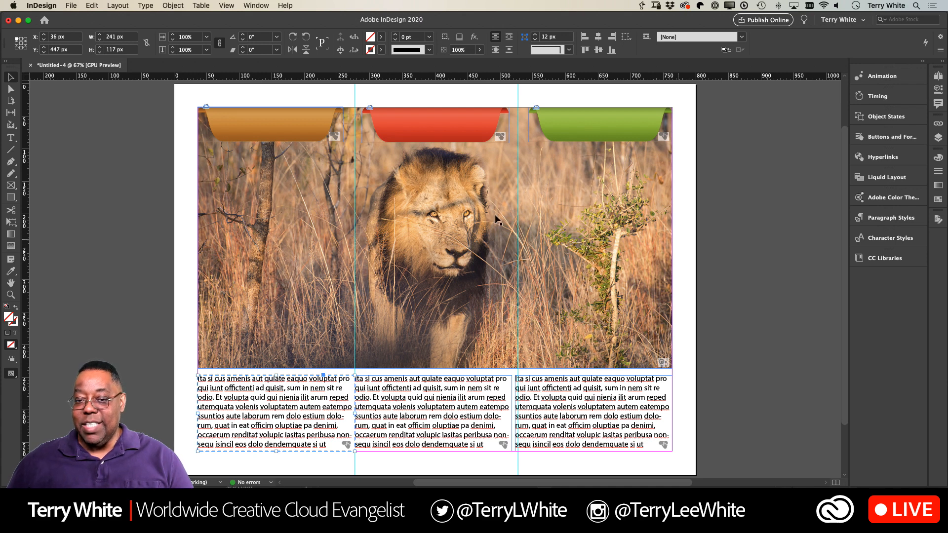
- Save the document to the Desktop as Interactive-Tuesday in InDesign 2020 document format
{"action": "left_click", "coordinate": [283, 155]}
{"action": "key", "text": "super+s"}
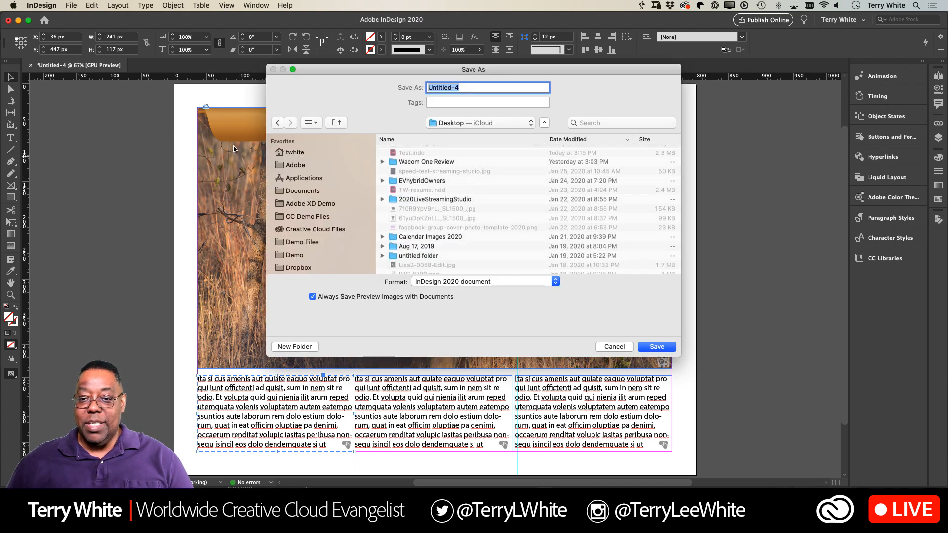
{"action": "type", "text": "Inter"}
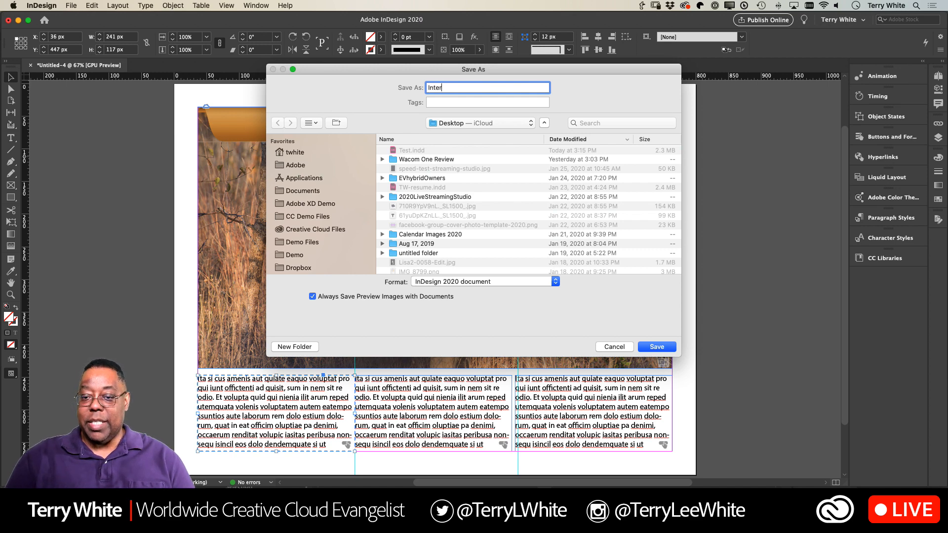
{"action": "type", "text": "act"}
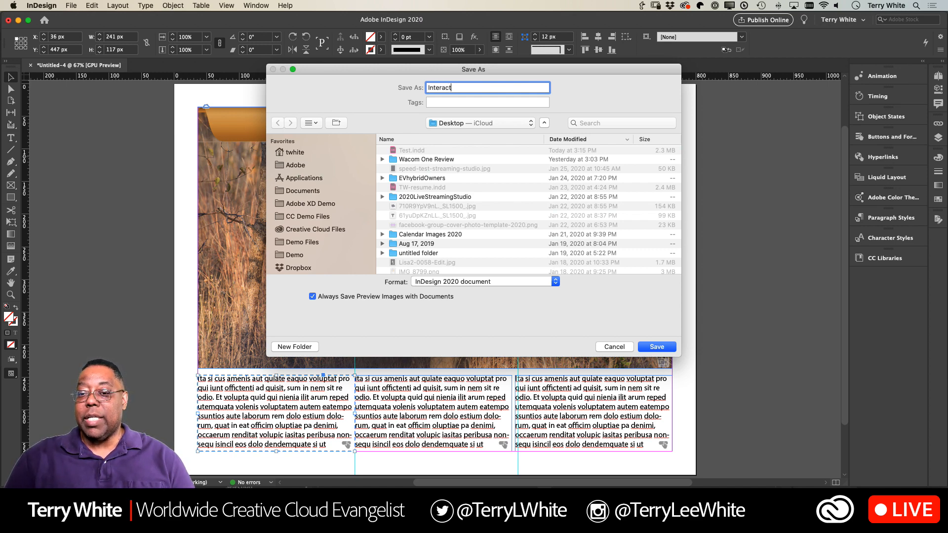
{"action": "type", "text": "ive-Tuesday"}
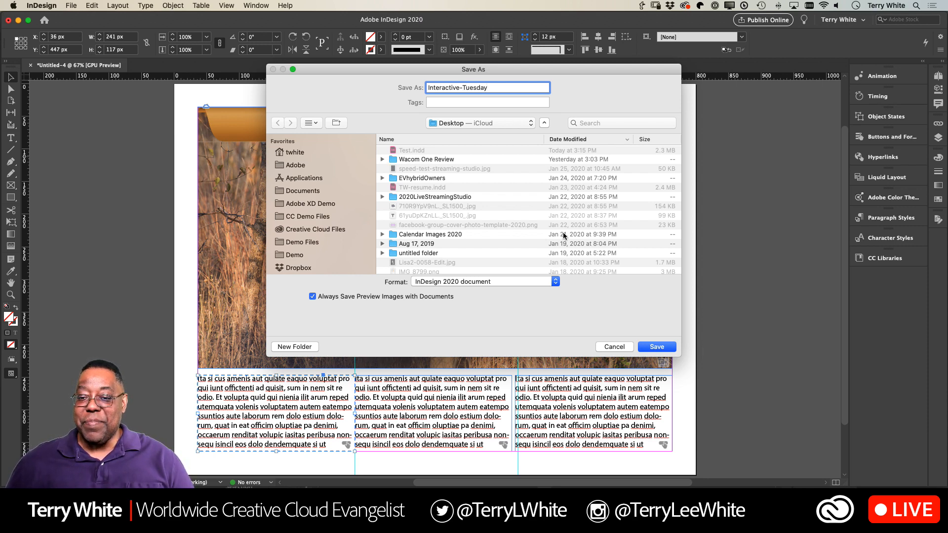
{"action": "left_click", "coordinate": [647, 348]}
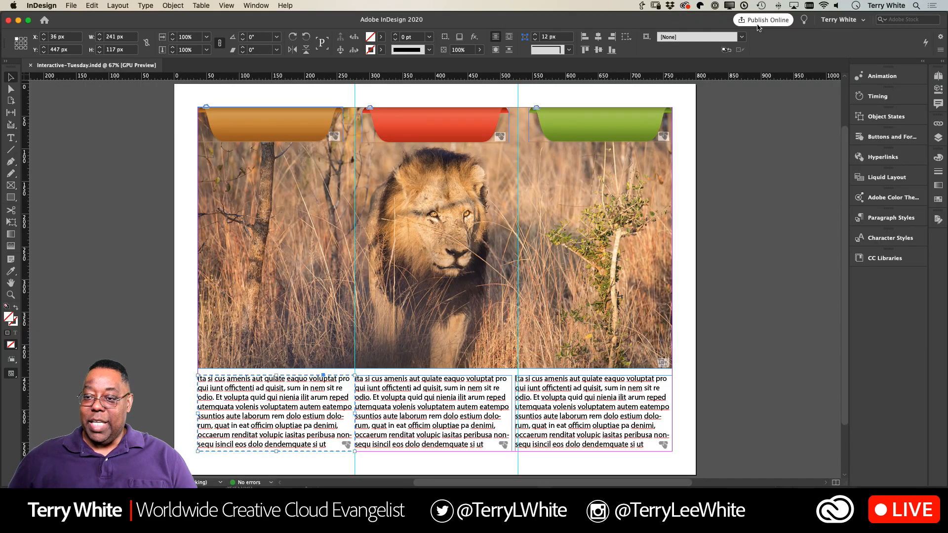
- Publish all pages online as a new document titled Interactive-Tuesday, exported as Single, with PDF download and hidden share options off
{"action": "left_click", "coordinate": [760, 22]}
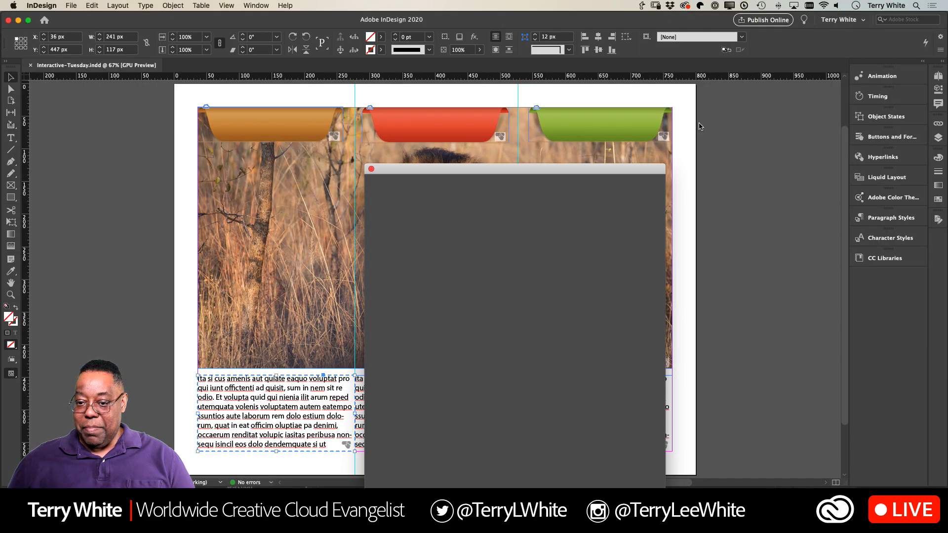
{"action": "left_click_drag", "start_coordinate": [610, 173], "coordinate": [596, 50]}
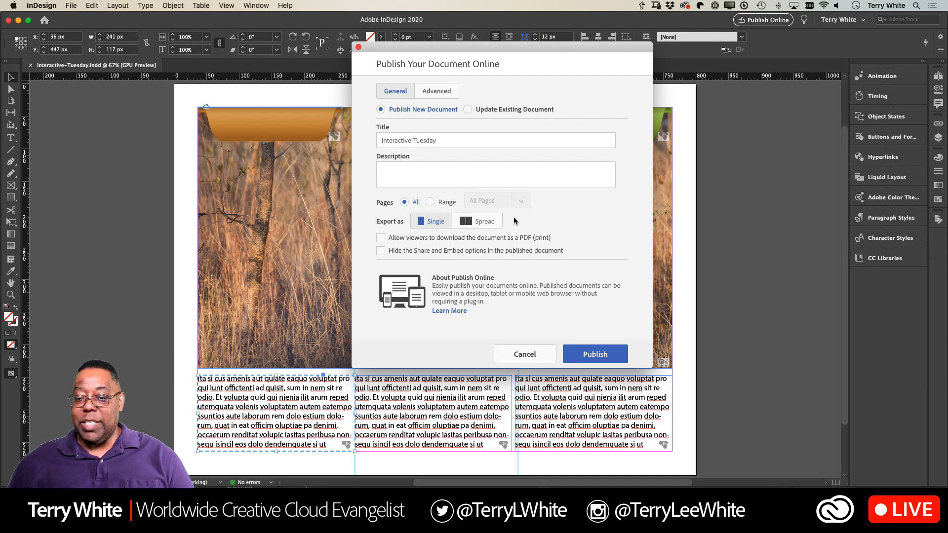
{"action": "left_click", "coordinate": [437, 251]}
{"action": "left_click", "coordinate": [432, 239]}
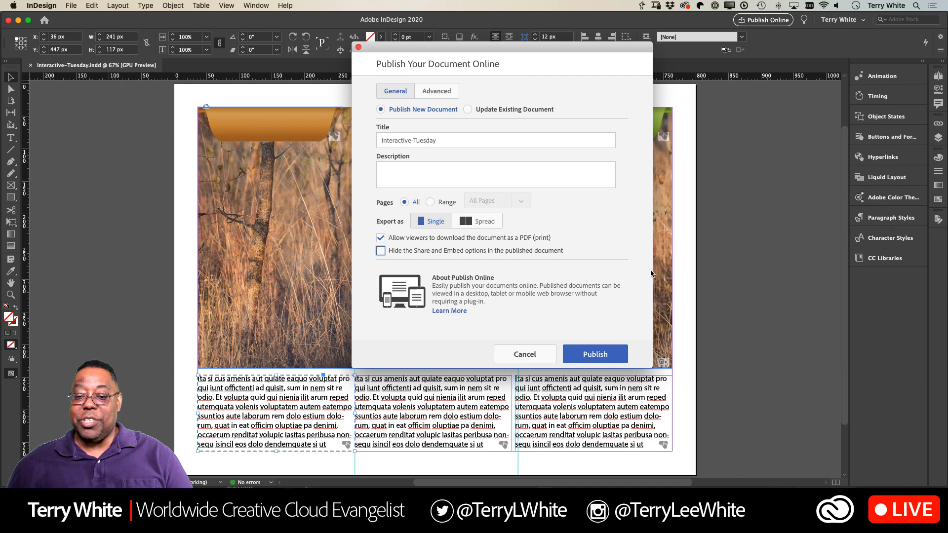
{"action": "left_click", "coordinate": [466, 239]}
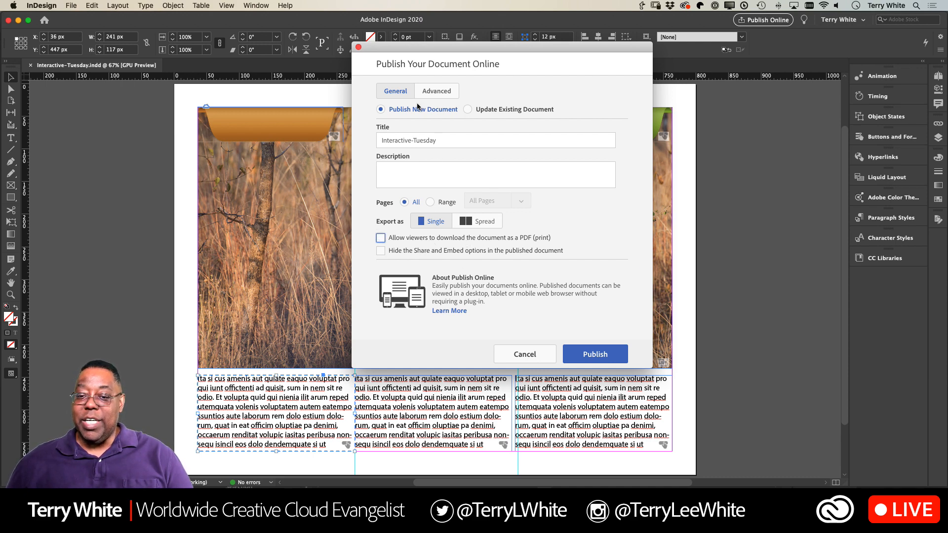
{"action": "left_click", "coordinate": [597, 352]}
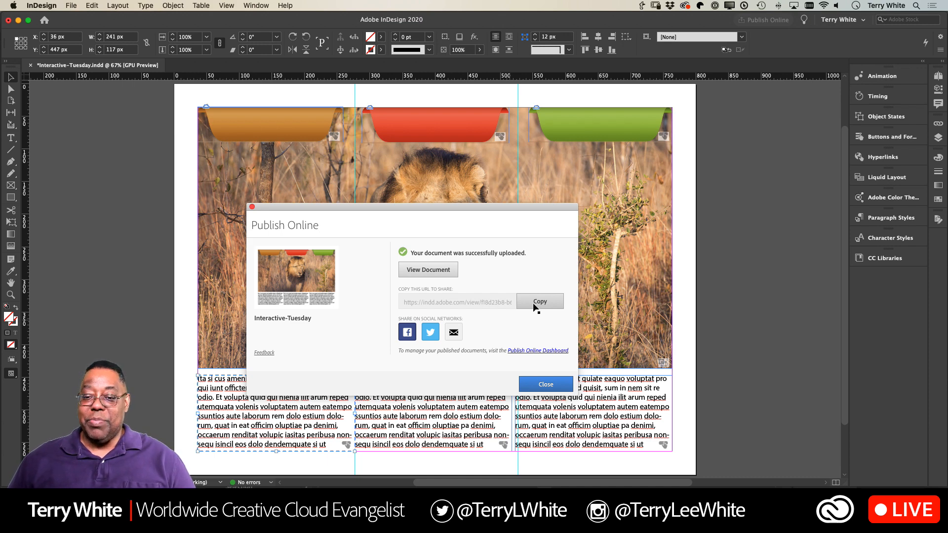
- View the published document in Safari, test its three tabs, and return to InDesign to dismiss the publishing dialog
{"action": "left_click", "coordinate": [445, 277]}
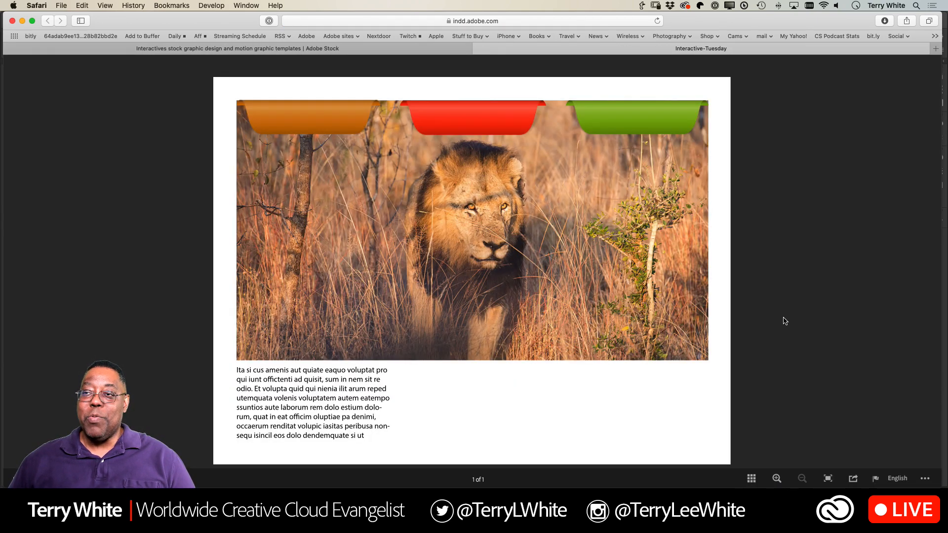
{"action": "left_click", "coordinate": [482, 132]}
{"action": "left_click", "coordinate": [637, 119]}
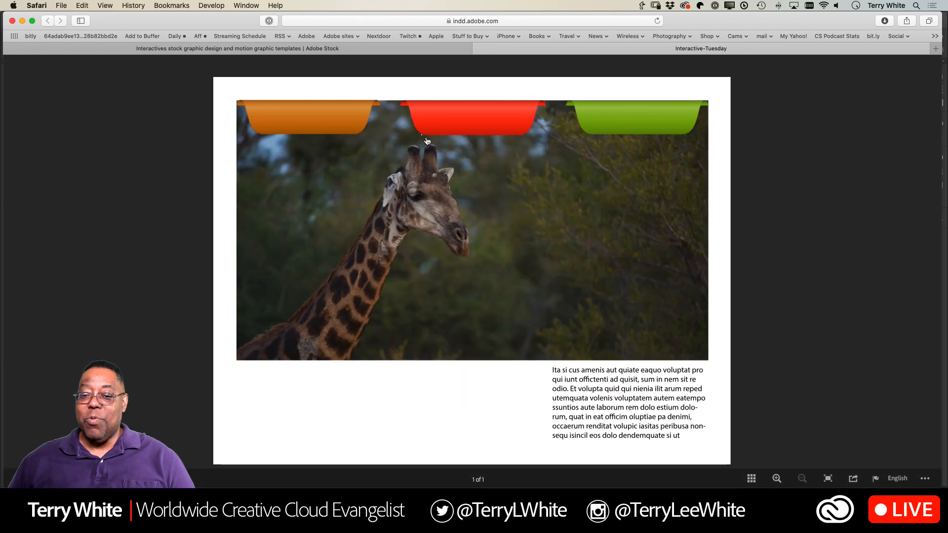
{"action": "left_click", "coordinate": [349, 133]}
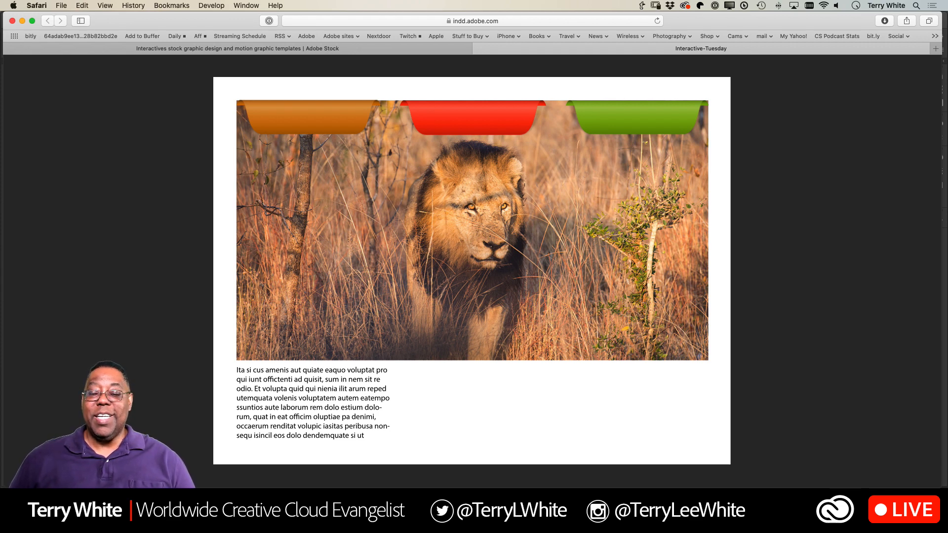
{"action": "key", "text": "super+Tab"}
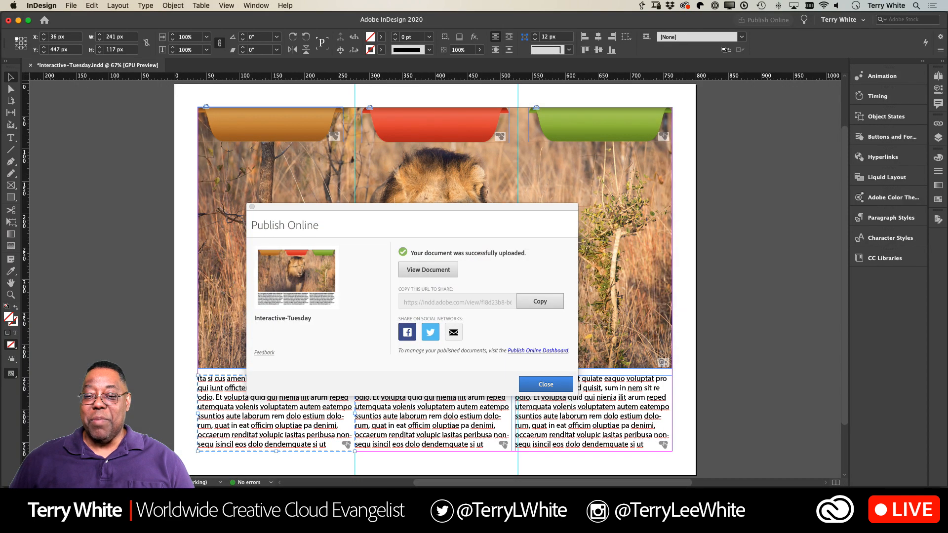
{"action": "left_click", "coordinate": [543, 383]}
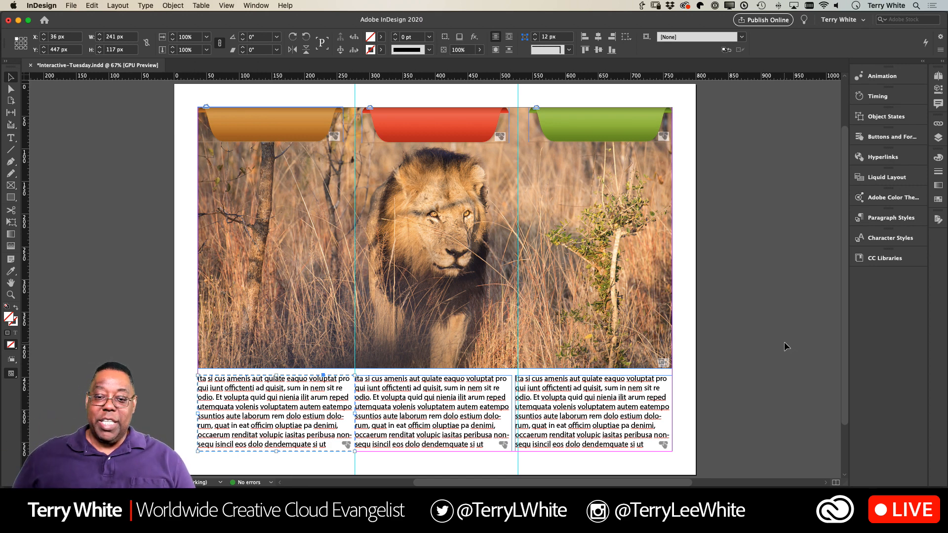
- Create a text frame inside the orange tab and enter the label LION
{"action": "scroll", "coordinate": [477, 290], "scroll_direction": "up", "scroll_amount": 1}
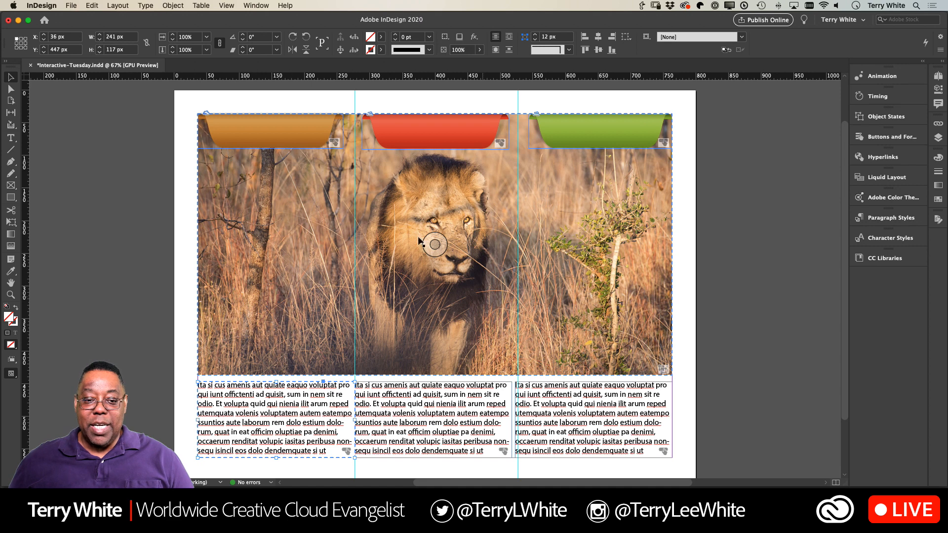
{"action": "left_click", "coordinate": [10, 138]}
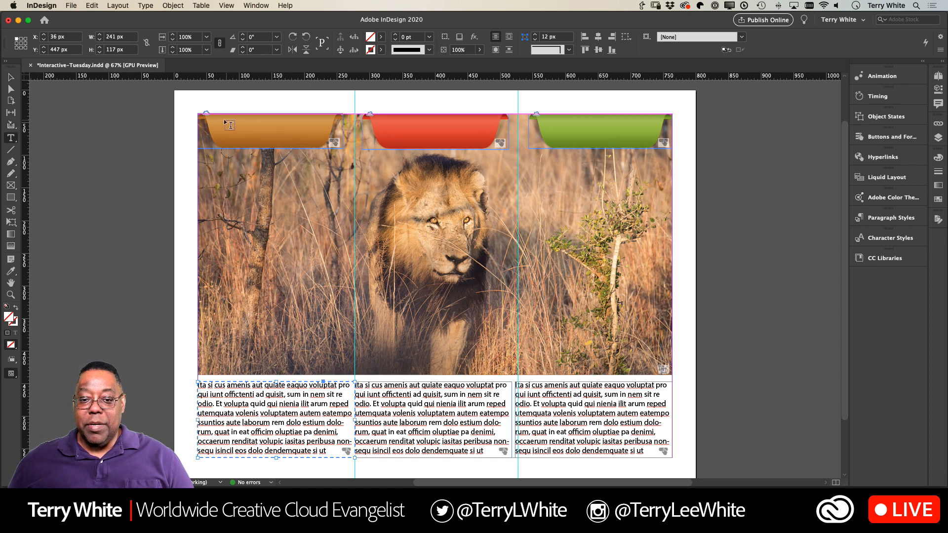
{"action": "left_click_drag", "start_coordinate": [221, 122], "coordinate": [321, 140]}
{"action": "type", "text": "LION"}
- Enlarge the LION label to 30 pt and center it horizontally in its text frame
{"action": "key", "text": "super+a"}
{"action": "key", "text": "super+shift+period"}
{"action": "key", "text": "super+shift+period"}
{"action": "key", "text": "super+shift+period"}
{"action": "key", "text": "super+shift+period"}
{"action": "key", "text": "super+shift+period"}
{"action": "key", "text": "super+shift+period"}
{"action": "key", "text": "super+shift+period"}
{"action": "key", "text": "super+shift+period"}
{"action": "key", "text": "super+shift+period"}
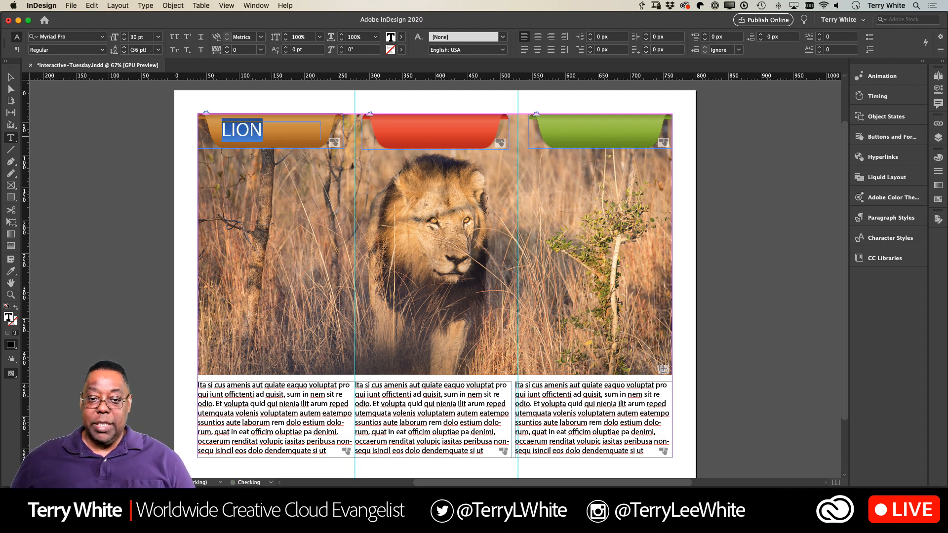
{"action": "key", "text": "super+shift+c"}
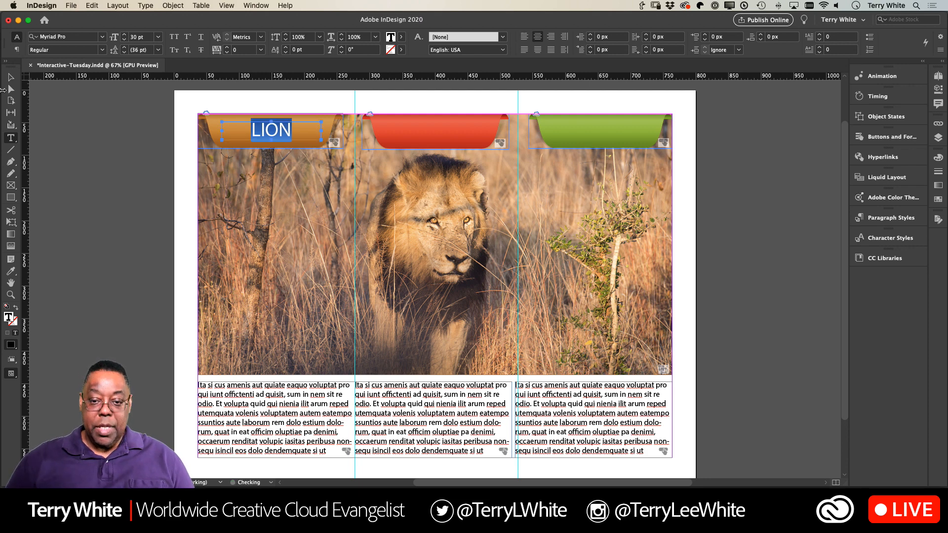
- Narrow the LION text frame from both sides to about 93 px wide and 25 px high inside the orange tab
{"action": "left_click", "coordinate": [11, 77]}
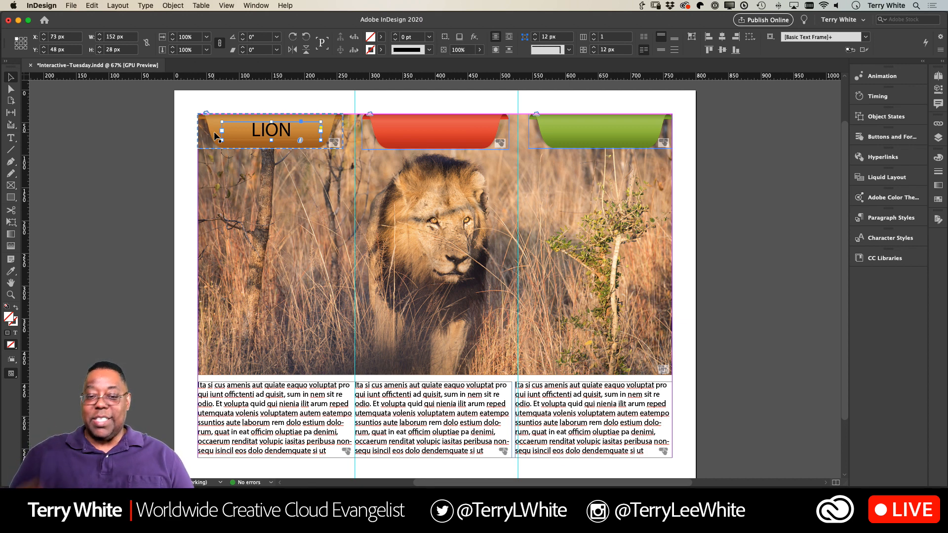
{"action": "left_click_drag", "start_coordinate": [222, 141], "coordinate": [246, 138]}
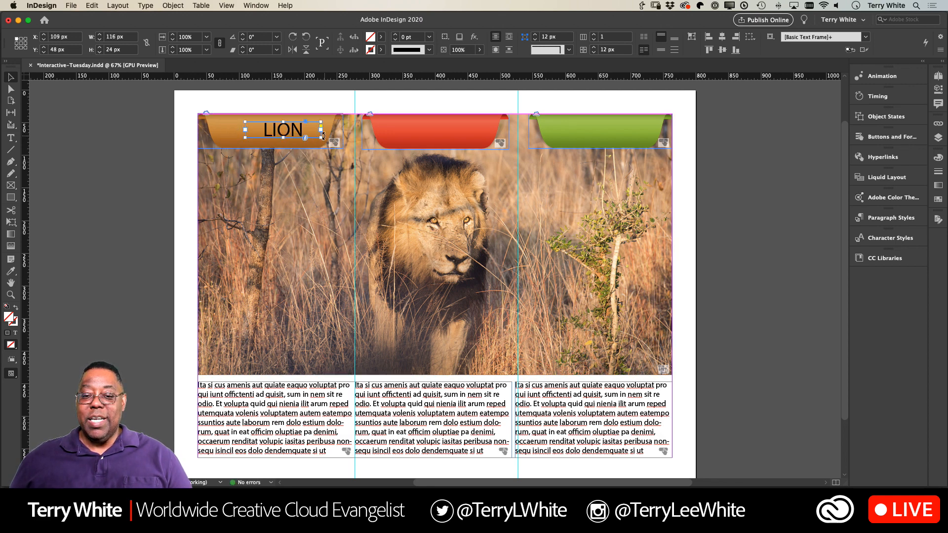
{"action": "left_click_drag", "start_coordinate": [321, 138], "coordinate": [306, 138]}
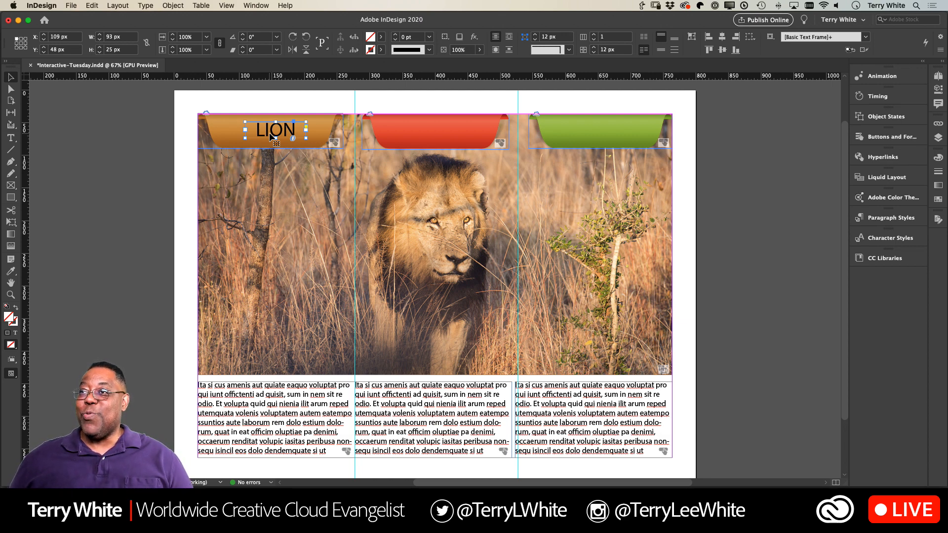
- View the embed options for Interactive-Tuesday in the Publish Online Dashboard in Safari, close them and return to InDesign
{"action": "key", "text": "super+Tab"}
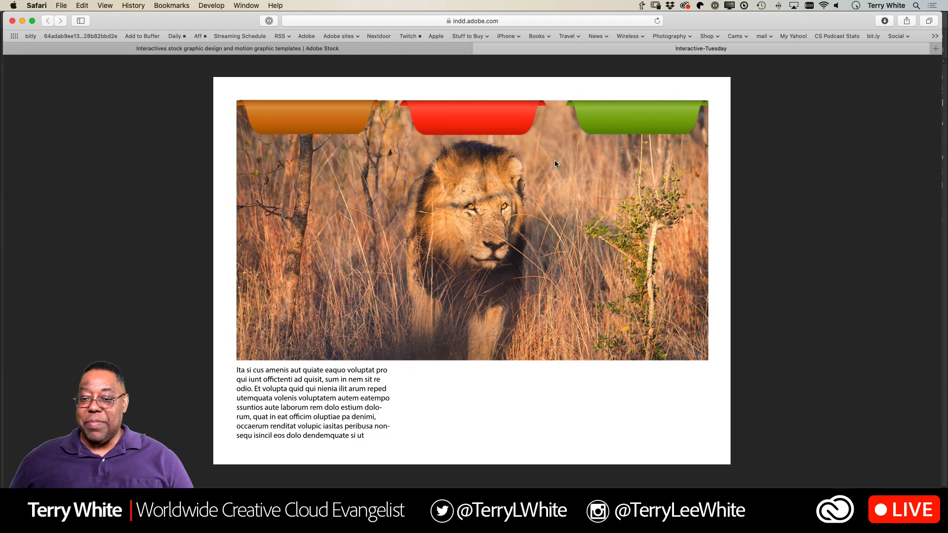
{"action": "key", "text": "super+Tab"}
{"action": "key", "text": "super+Tab"}
{"action": "key", "text": "super+Tab"}
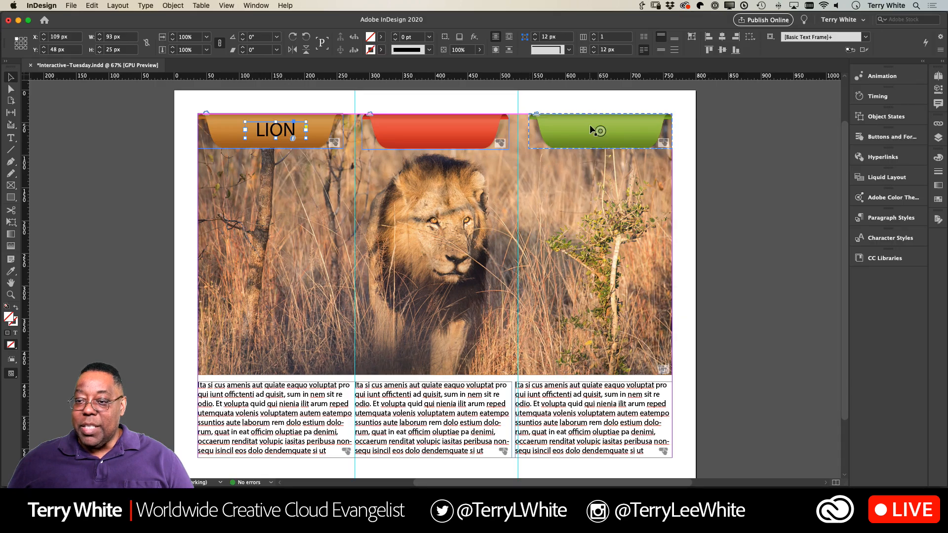
{"action": "left_click", "coordinate": [69, 5]}
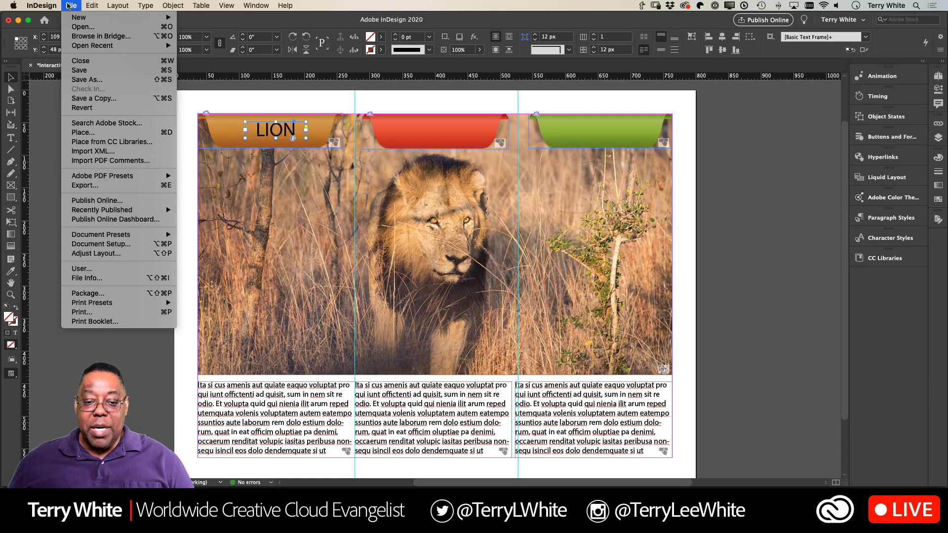
{"action": "left_click", "coordinate": [132, 222]}
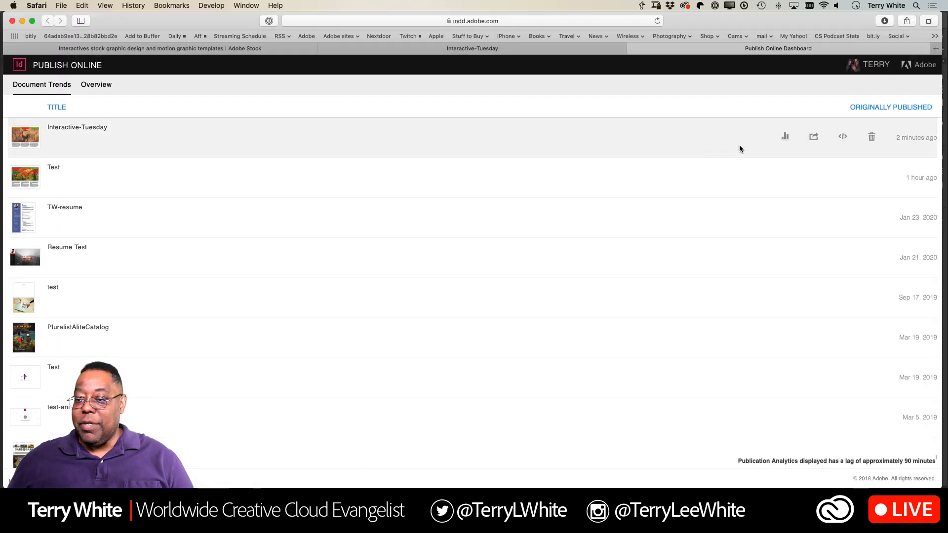
{"action": "left_click", "coordinate": [844, 138]}
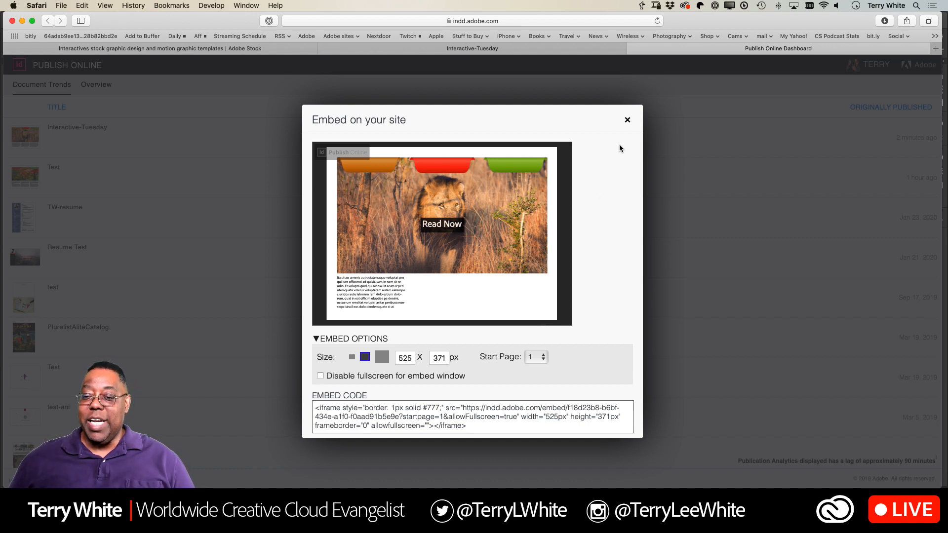
{"action": "left_click", "coordinate": [627, 120]}
{"action": "key", "text": "super+Tab"}
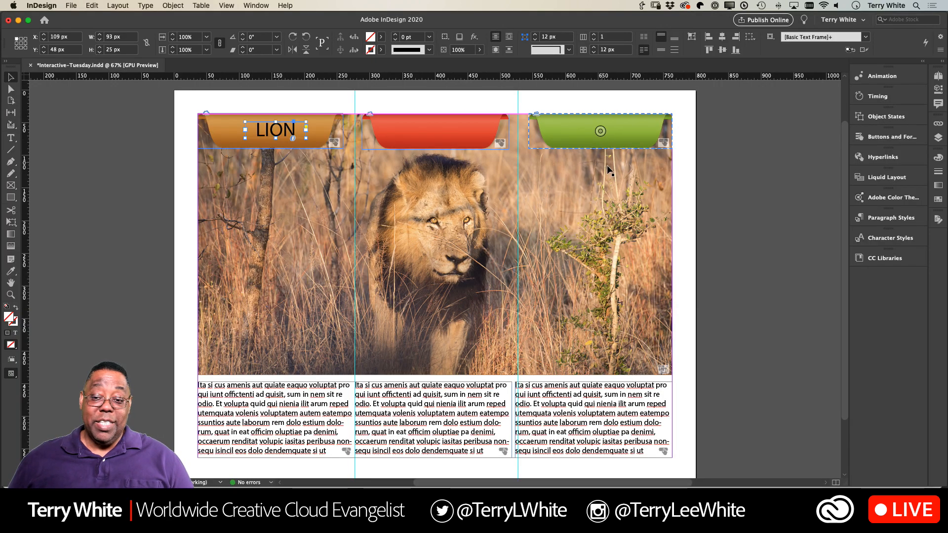
{"action": "left_click", "coordinate": [704, 184]}
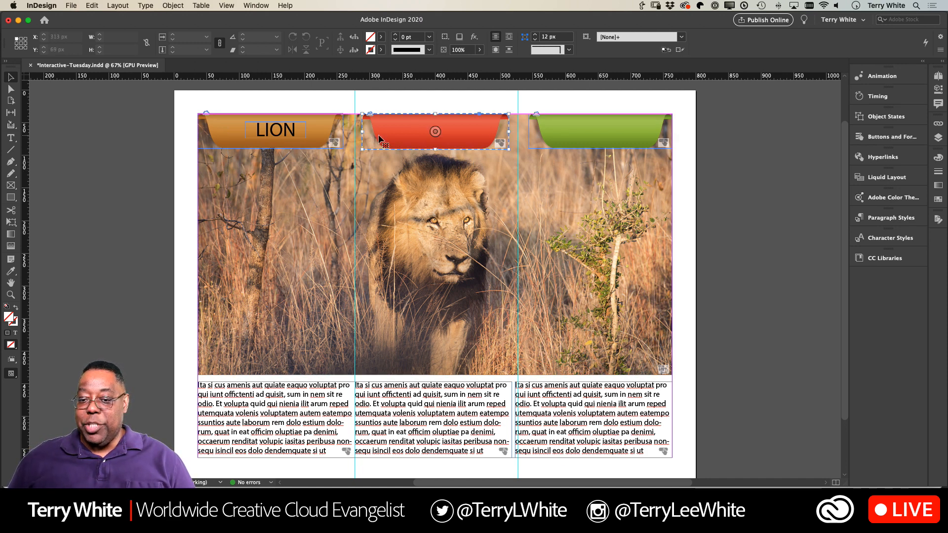
{"action": "double_click", "coordinate": [434, 131]}
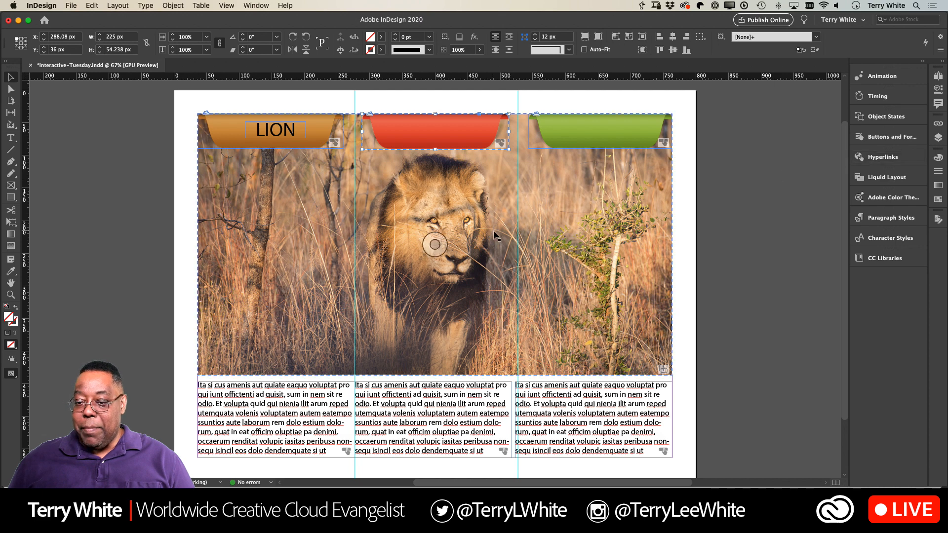
{"action": "left_click", "coordinate": [740, 218]}
- Convert the LION text frame into a button with the On Release or Tap event and review the available button actions
{"action": "left_click", "coordinate": [288, 132]}
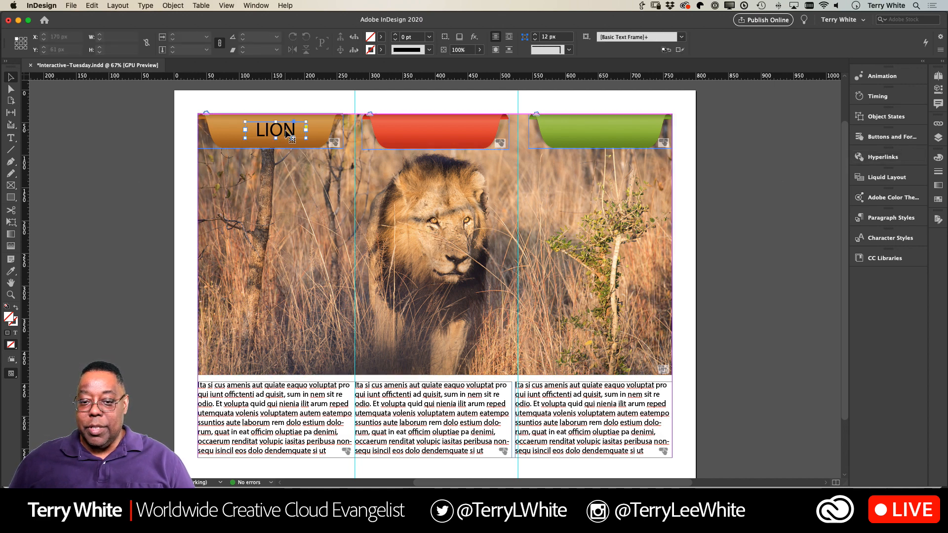
{"action": "left_click", "coordinate": [883, 142]}
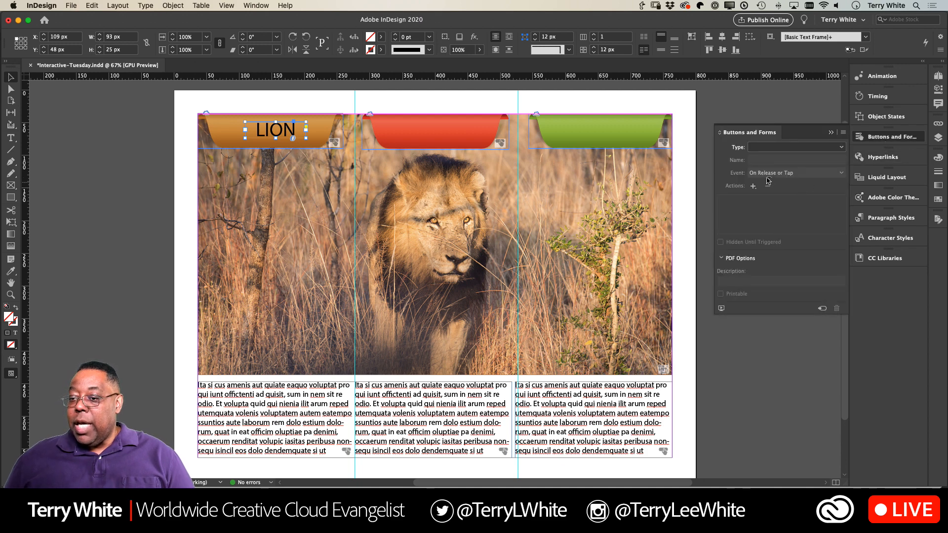
{"action": "left_click", "coordinate": [773, 148]}
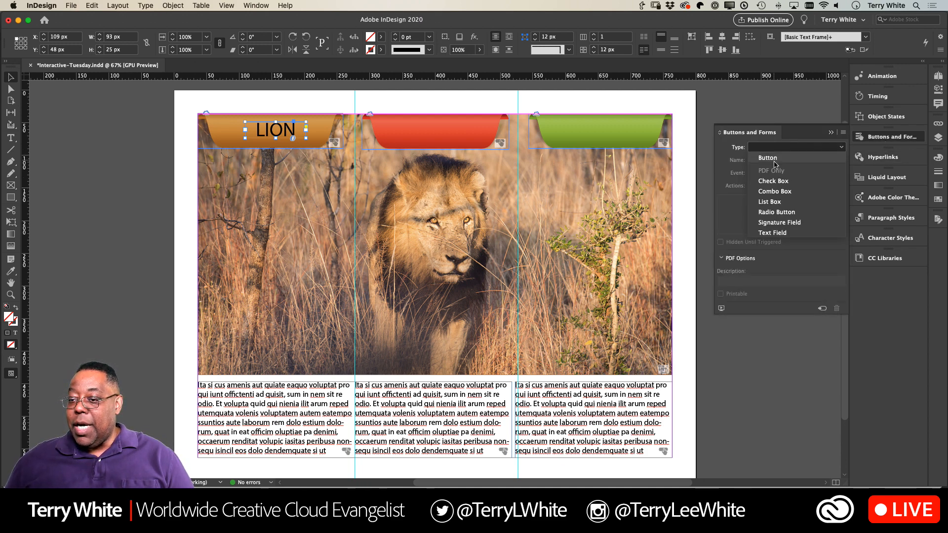
{"action": "left_click", "coordinate": [774, 157]}
{"action": "left_click", "coordinate": [779, 173]}
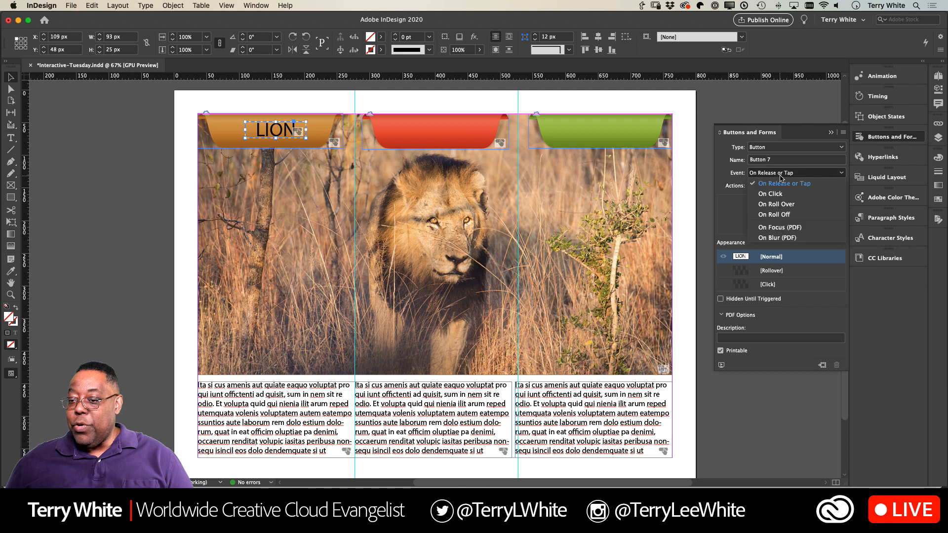
{"action": "left_click", "coordinate": [763, 183]}
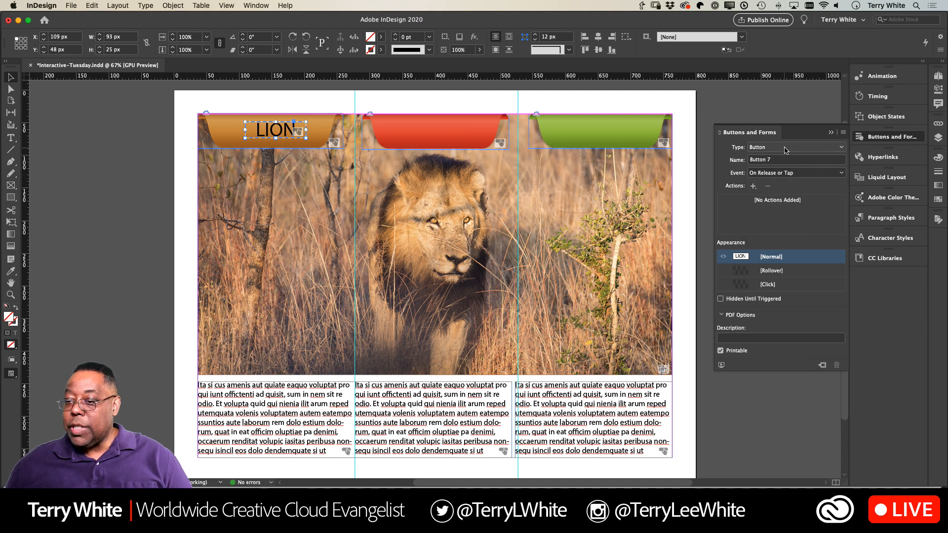
{"action": "left_click", "coordinate": [754, 186]}
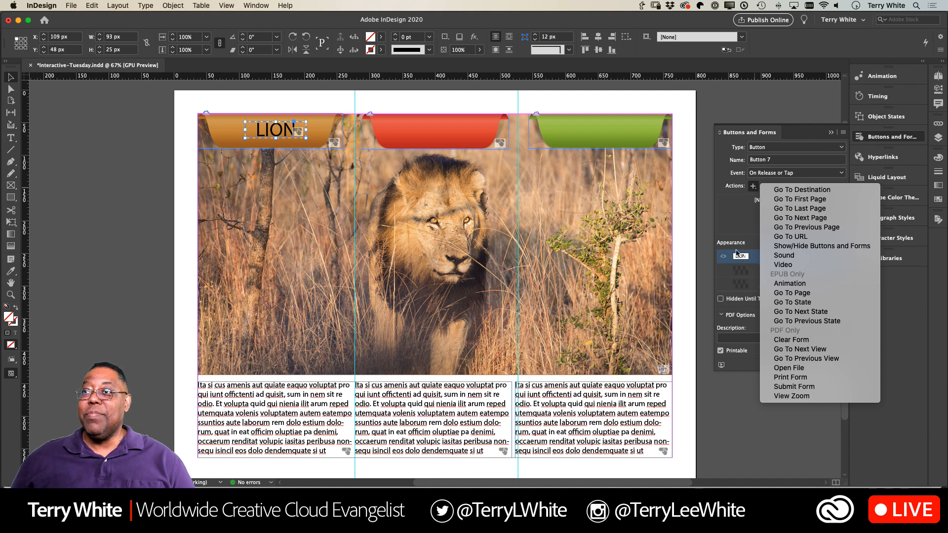
{"action": "left_click", "coordinate": [736, 225]}
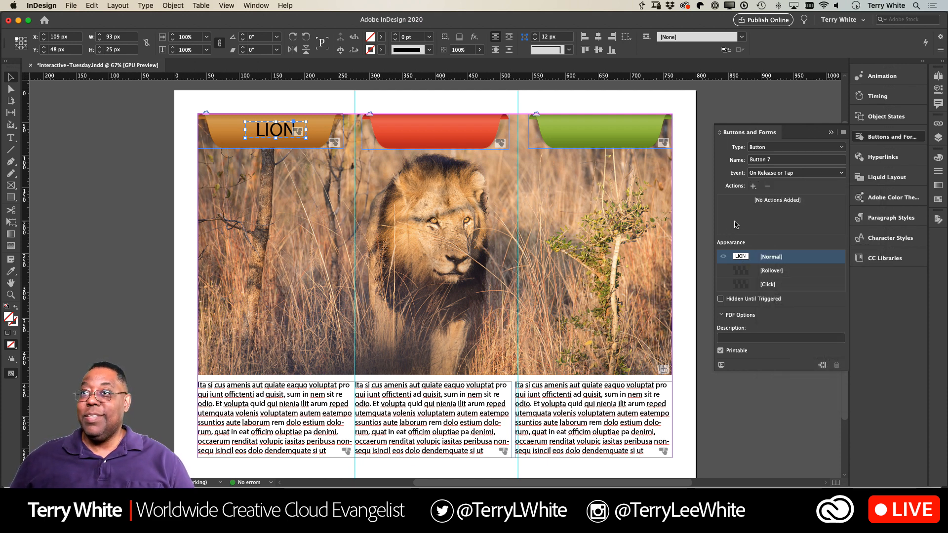